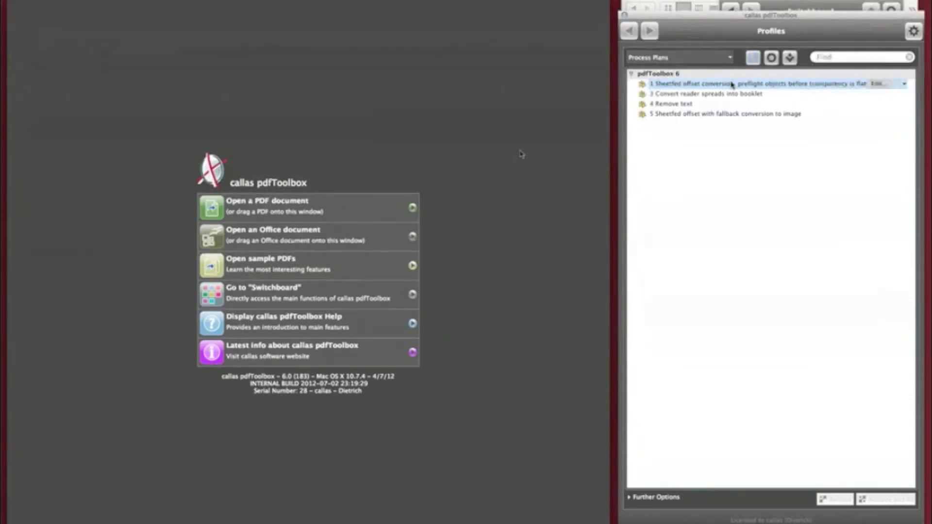
Bring the Switchboard into view and open the Image export action from its Document group
left_click_drag(863, 17, 863, 20)
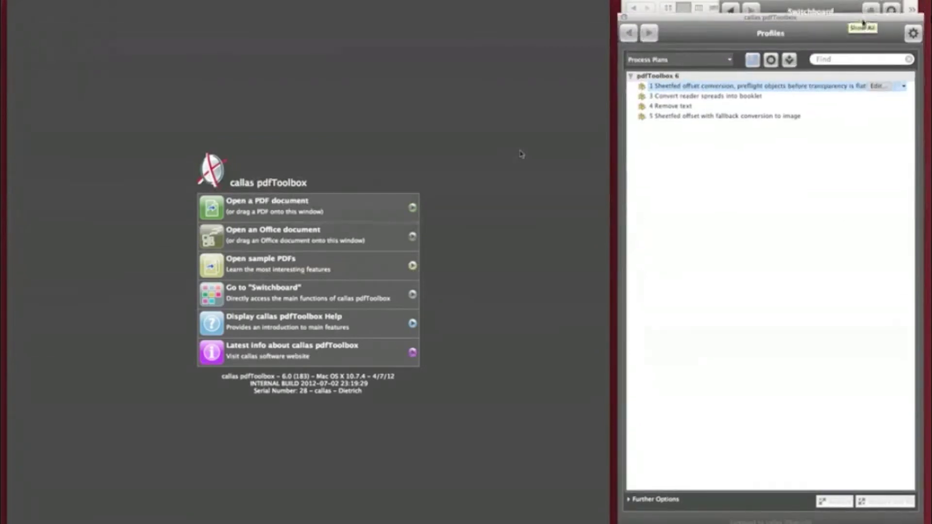
left_click(833, 2)
left_click_drag(833, 2, 748, 5)
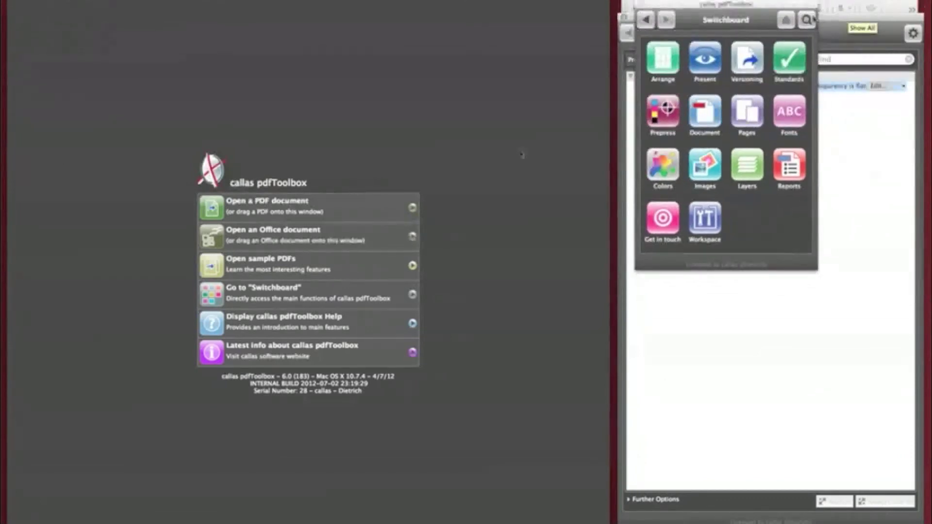
left_click(707, 119)
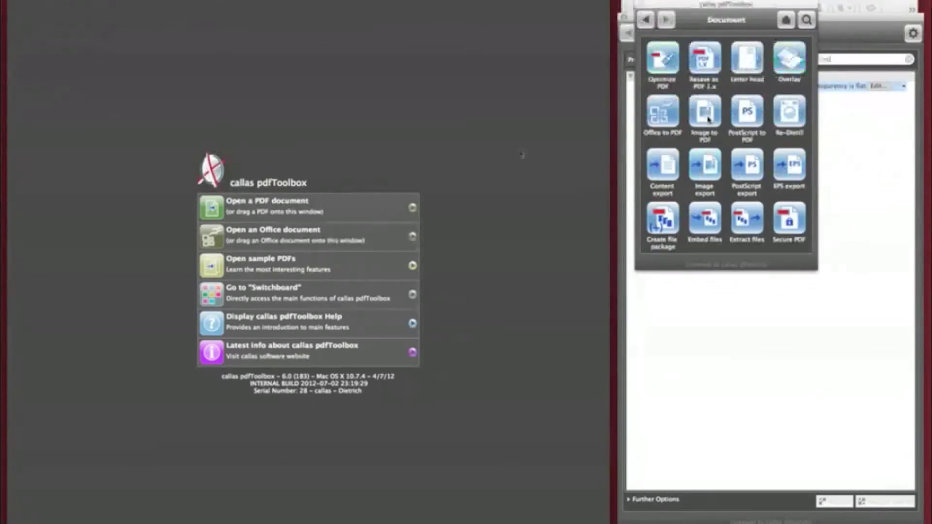
left_click(707, 168)
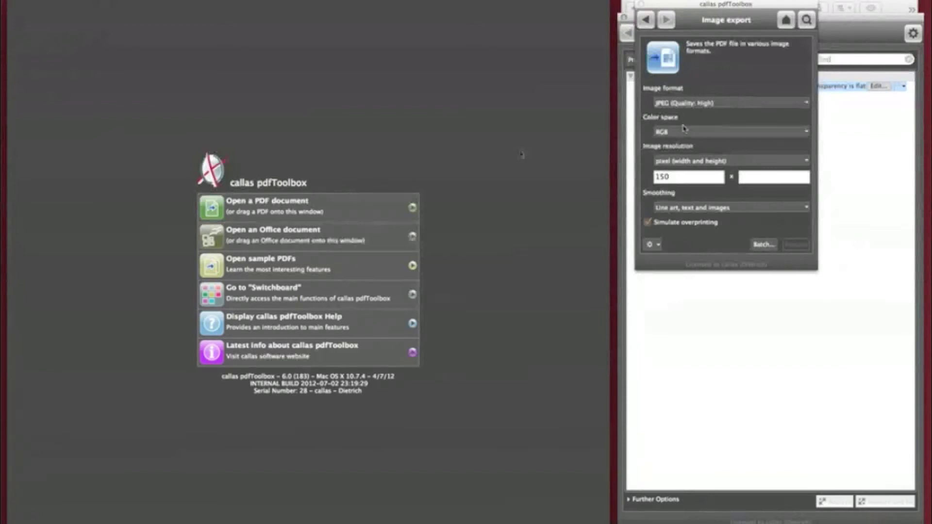
Set the image export resolution to 300 x 300 pixels in width and height
left_click_drag(677, 177, 628, 175)
type("300")
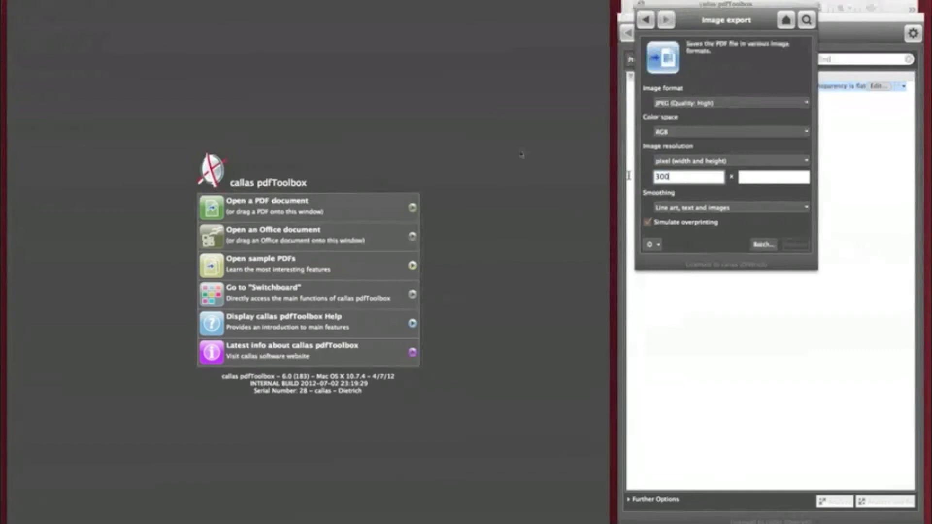
key("Tab")
type("3")
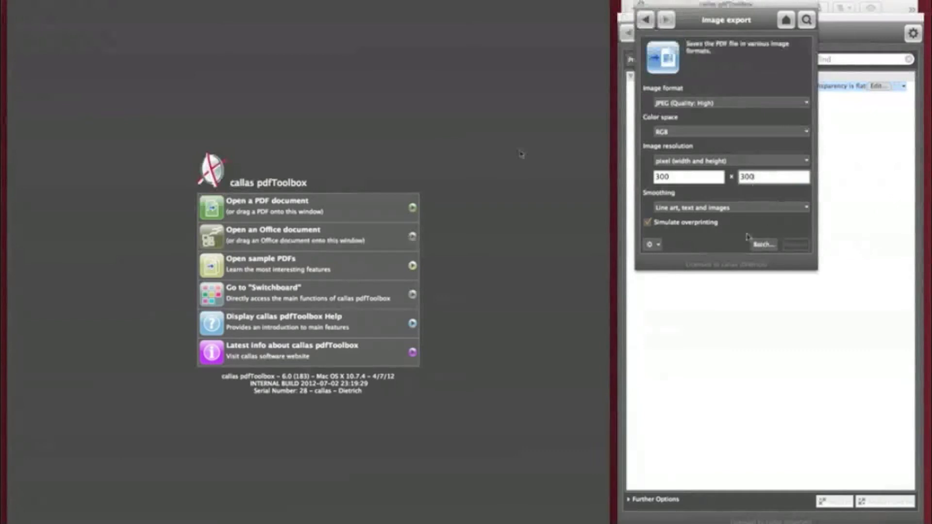
Open the file Sample3 Transparency.pdf in the document window
left_click(887, 6)
left_click_drag(741, 70, 323, 140)
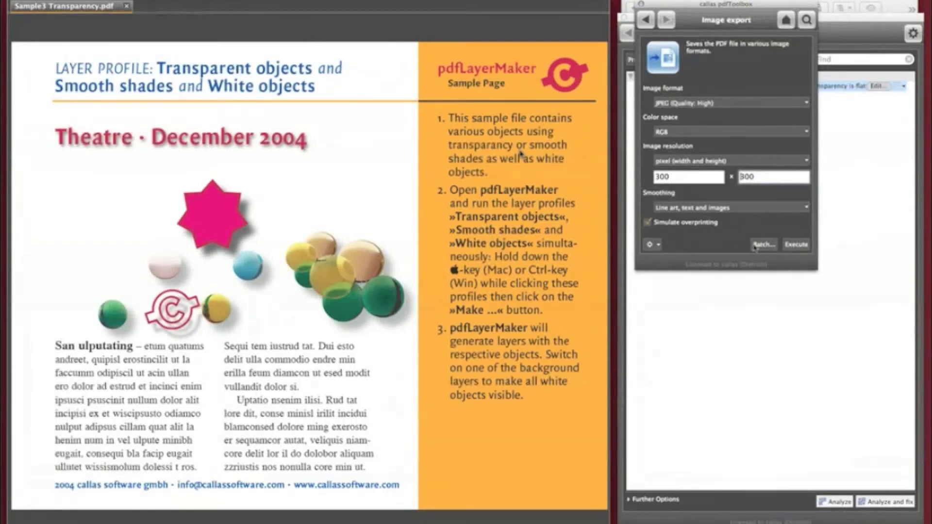
Save the current image export settings as a new switchboard action named "Image export 300x300 pixel"
left_click(652, 245)
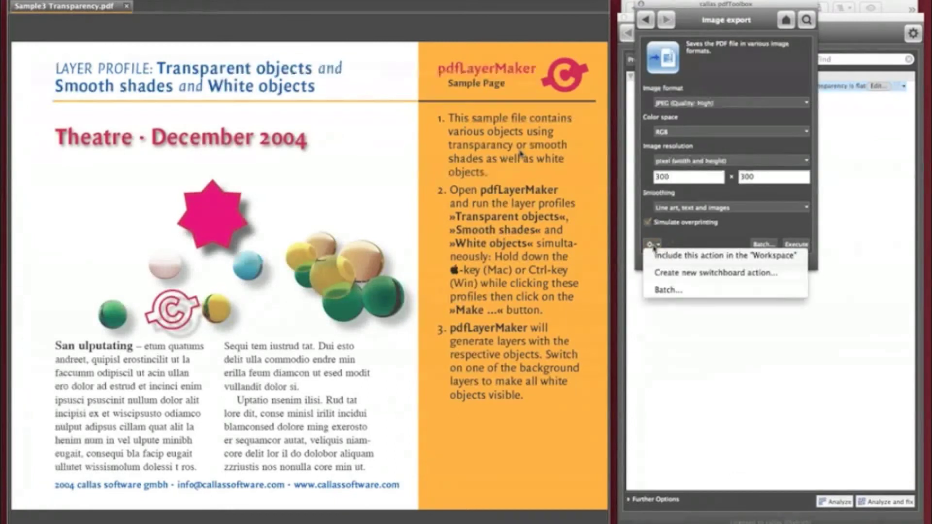
left_click(664, 274)
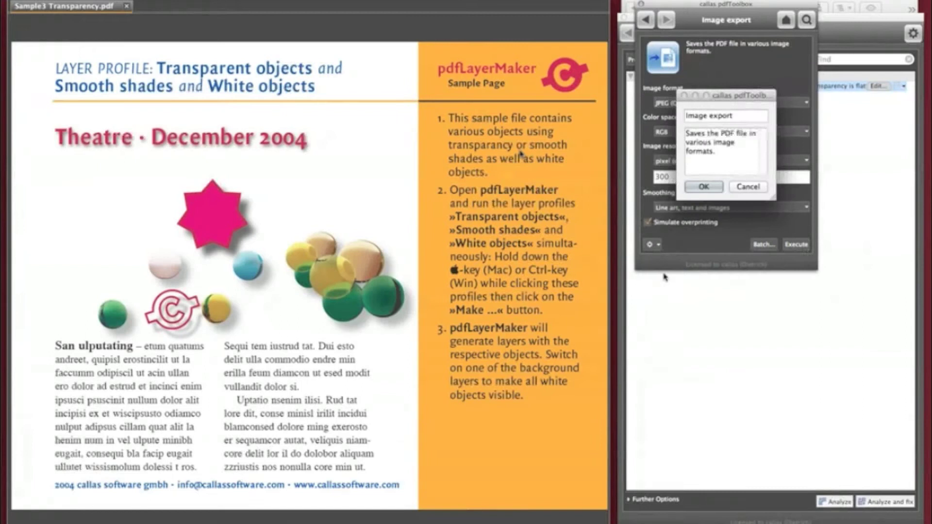
left_click(703, 111)
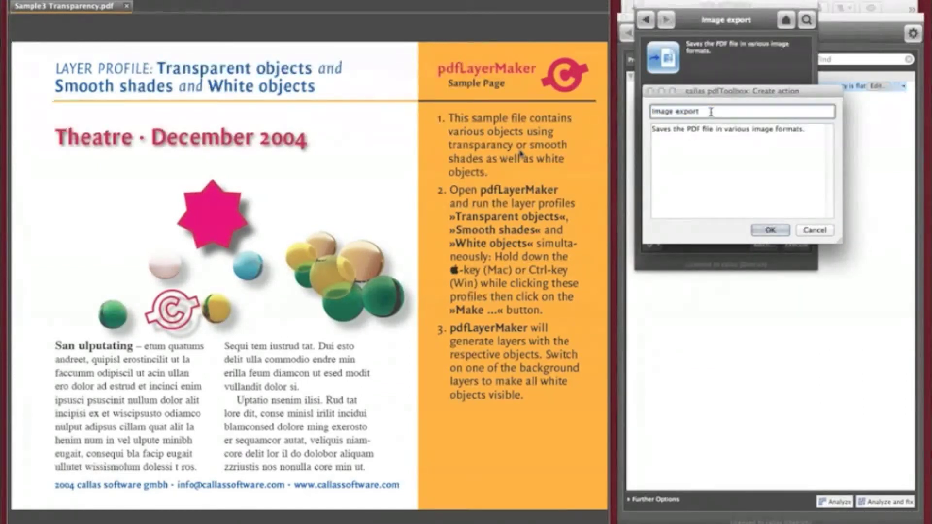
type("300")
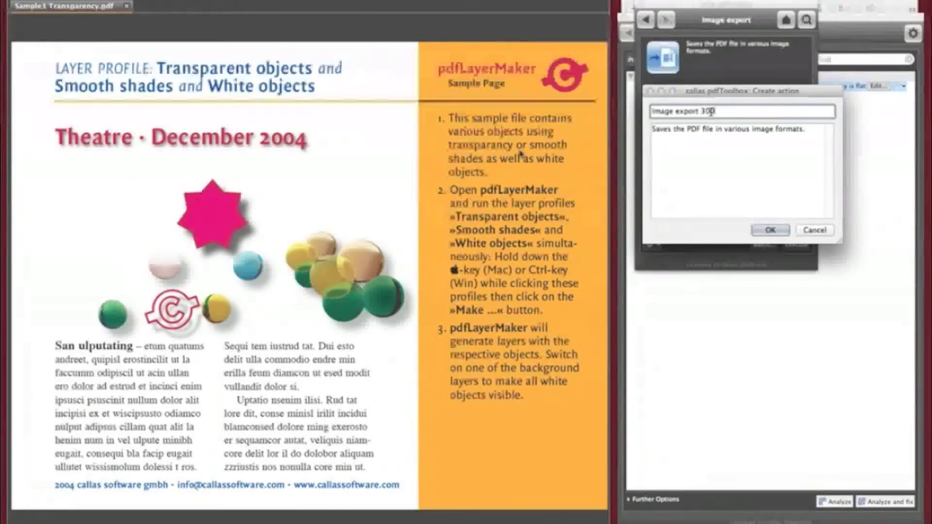
type("x300 pi")
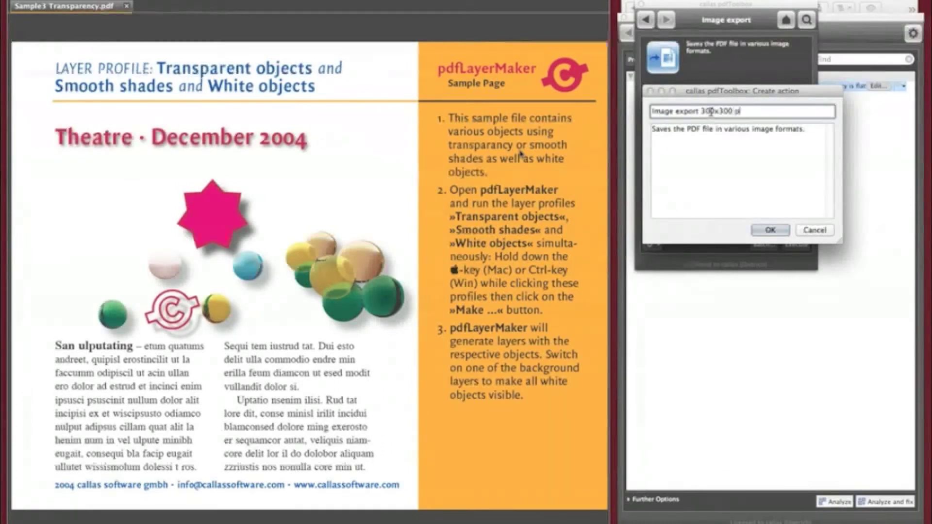
type("xel")
left_click(779, 230)
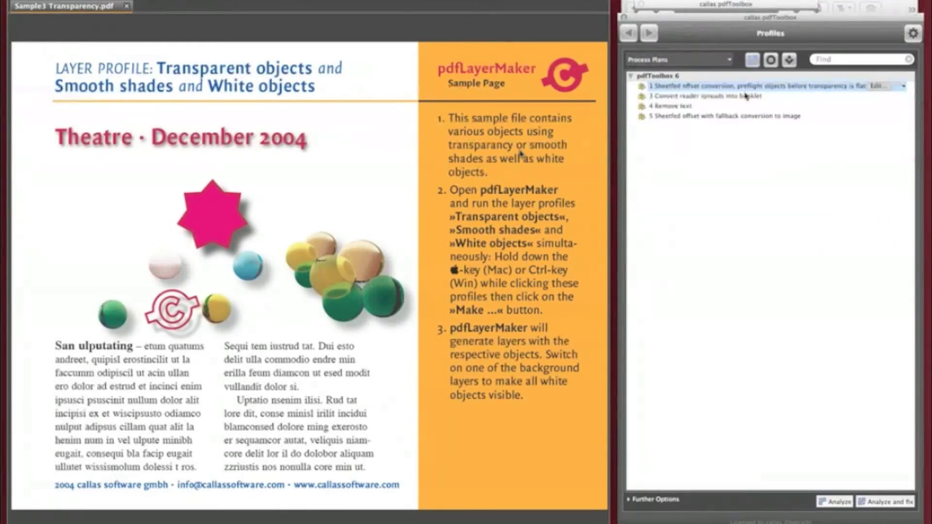
Duplicate the process plan "1 Sheetfed offset conversion, preflight objects before transparency is flattened"
left_click_drag(870, 20, 833, 20)
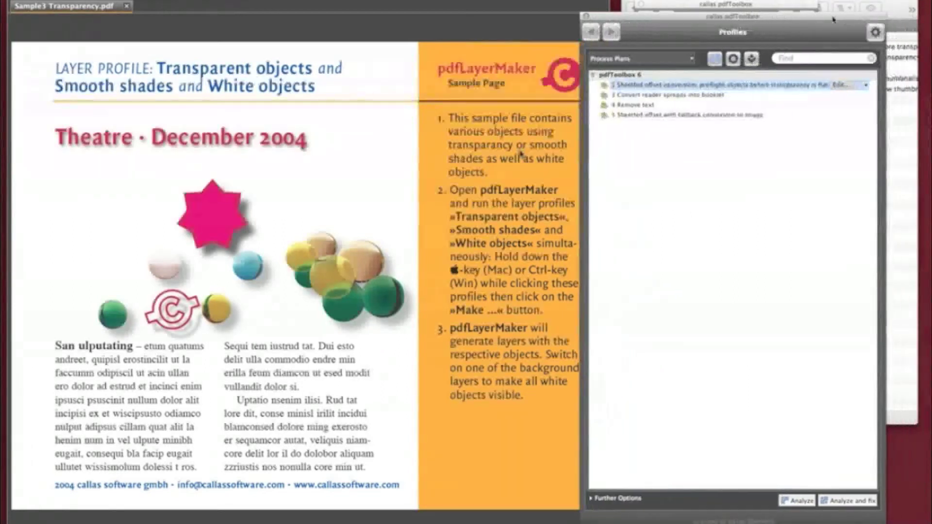
left_click(874, 32)
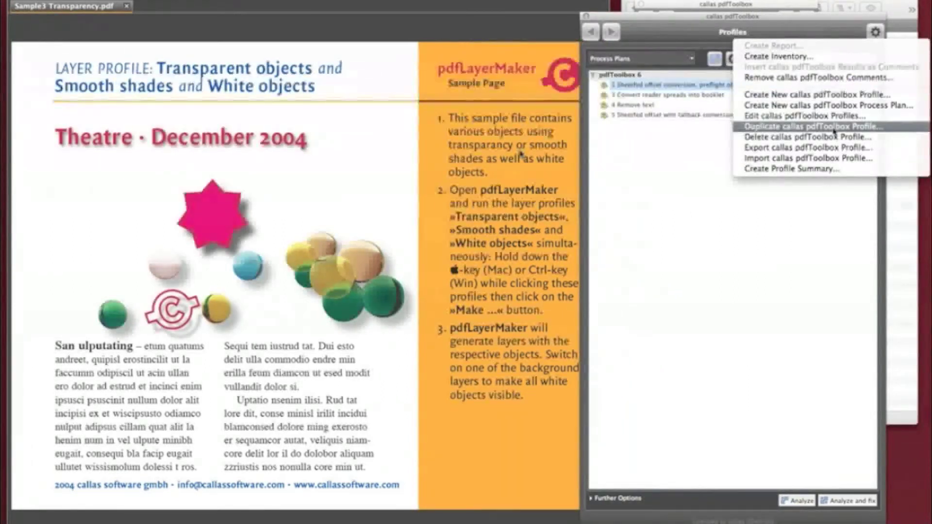
left_click(813, 126)
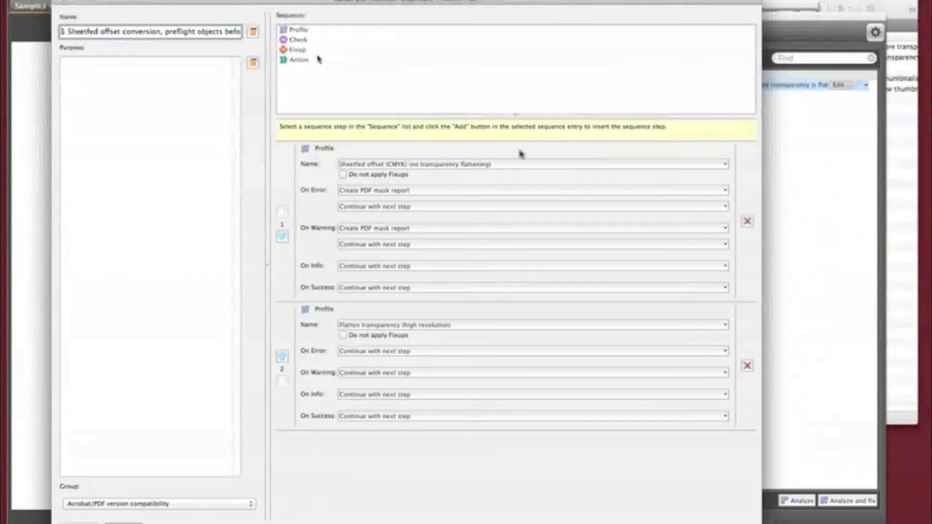
Add an Action step to the end of the plan's sequence and assign it "Image export 300x300 pixel"
left_click(297, 31)
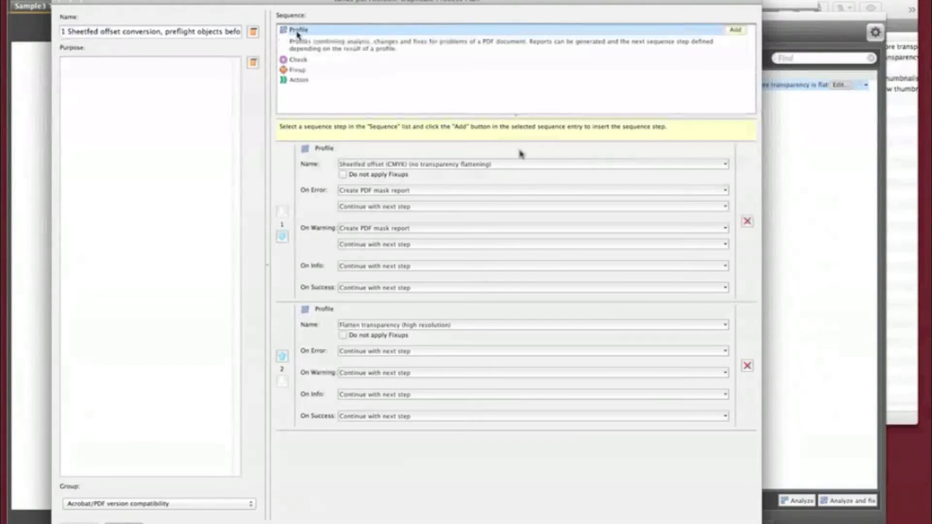
left_click(298, 61)
left_click(298, 61)
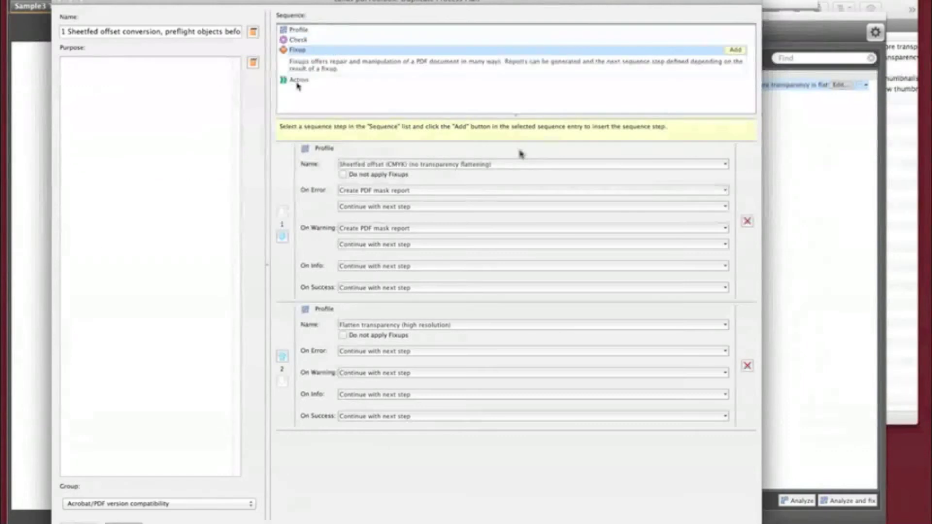
left_click(298, 84)
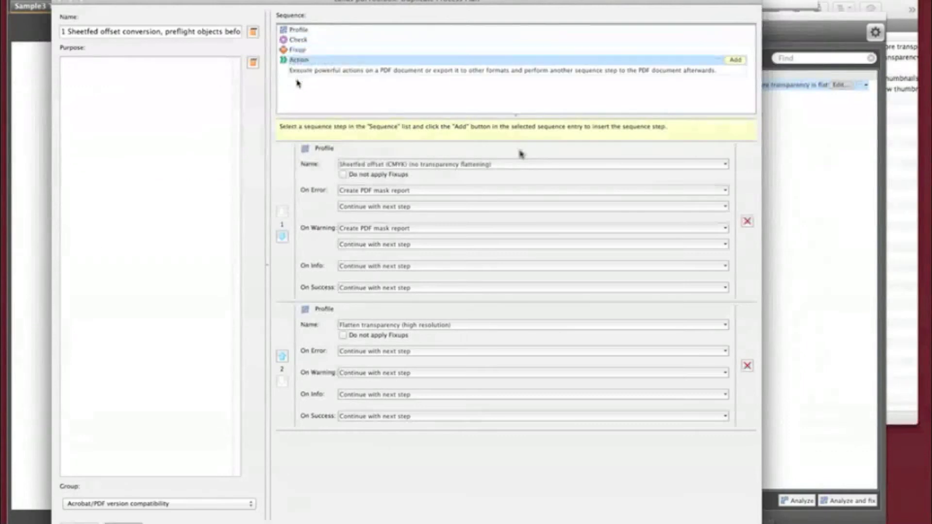
left_click(735, 60)
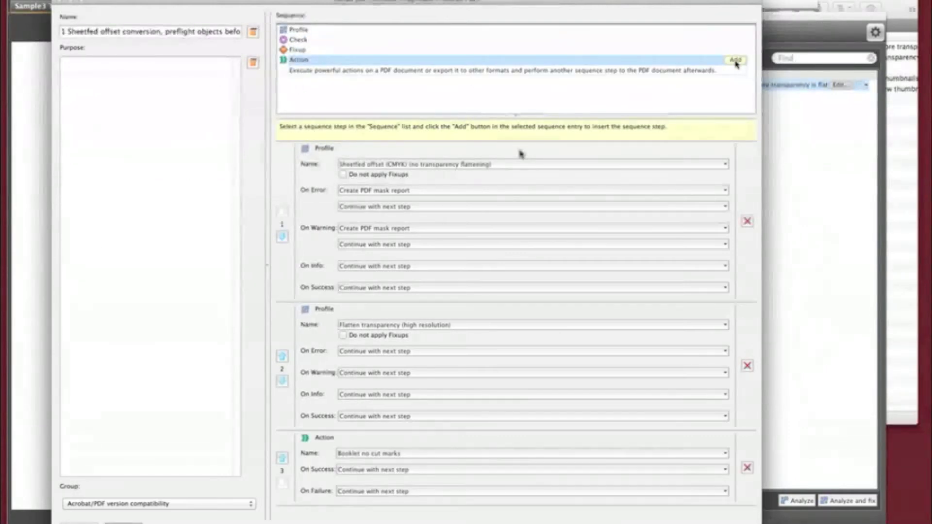
left_click(365, 454)
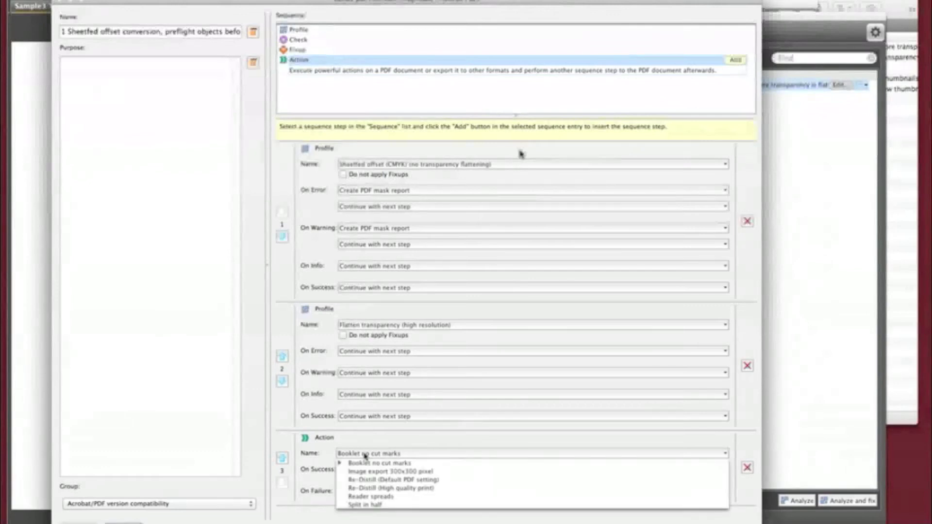
left_click(407, 474)
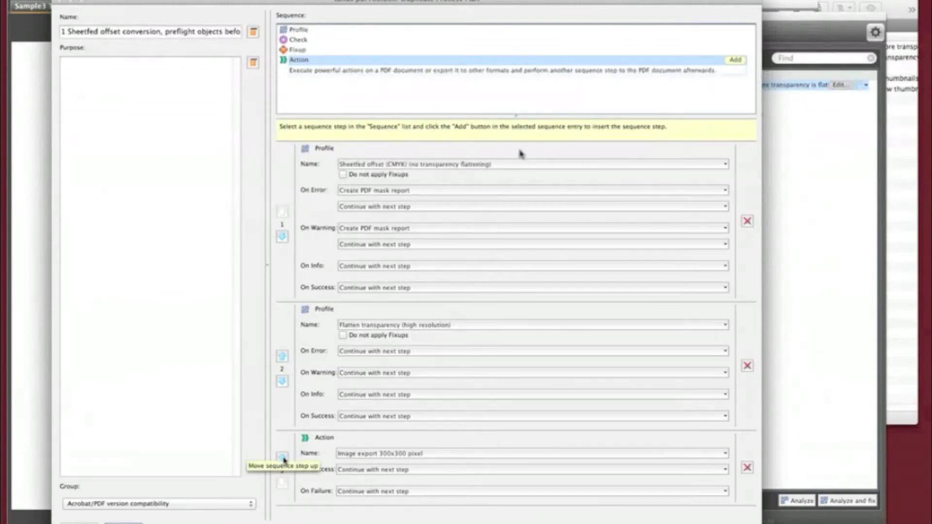
Move the image export action up to the start of the sequence and back down to its end
left_click(284, 459)
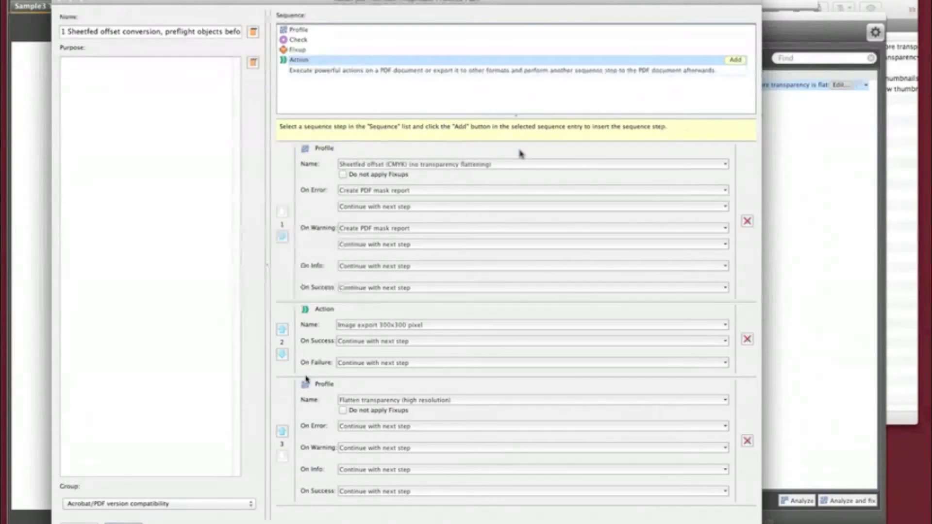
left_click(281, 330)
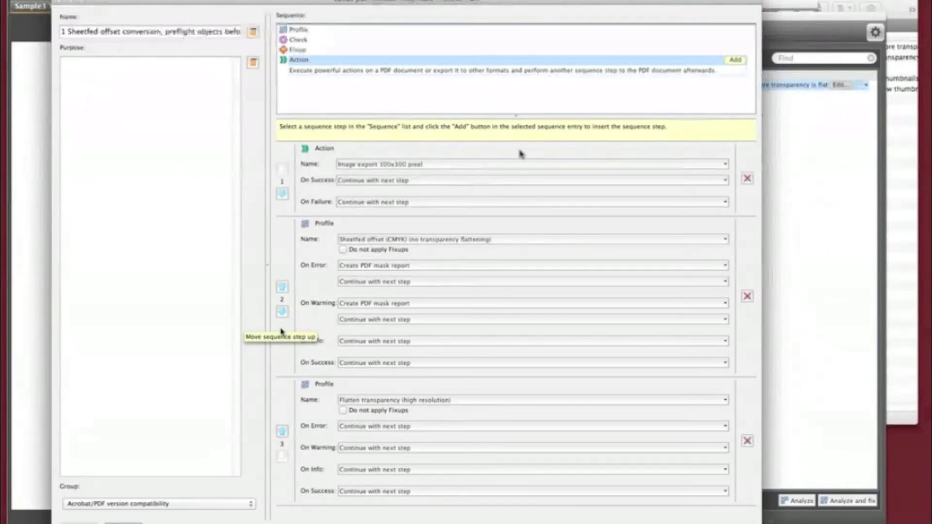
left_click(282, 193)
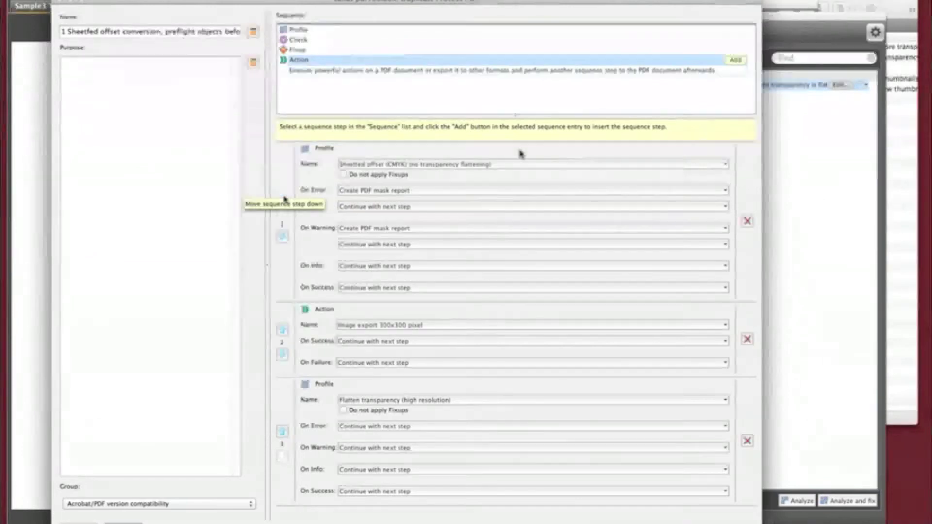
left_click(282, 355)
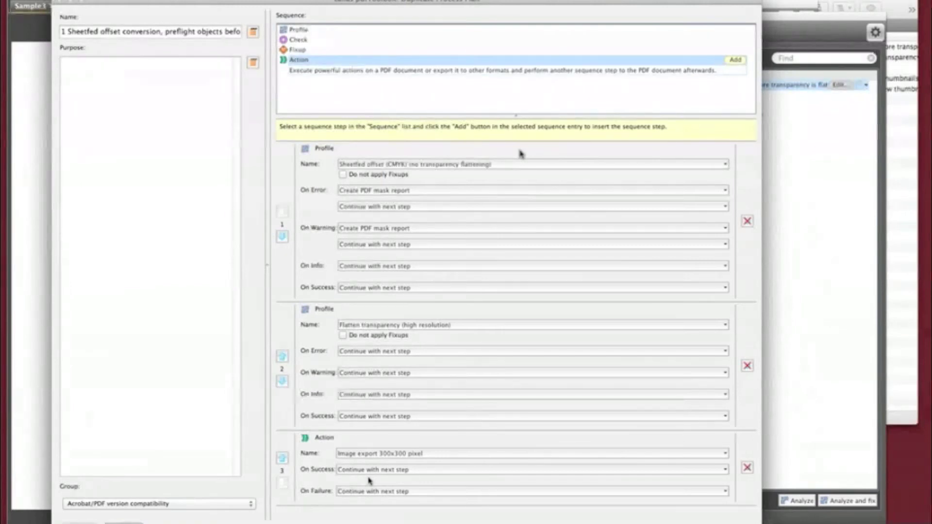
Assign the duplicate to the Process plans group, replace the copy suffix in its name with "and create previews", and save the plan
left_click(172, 505)
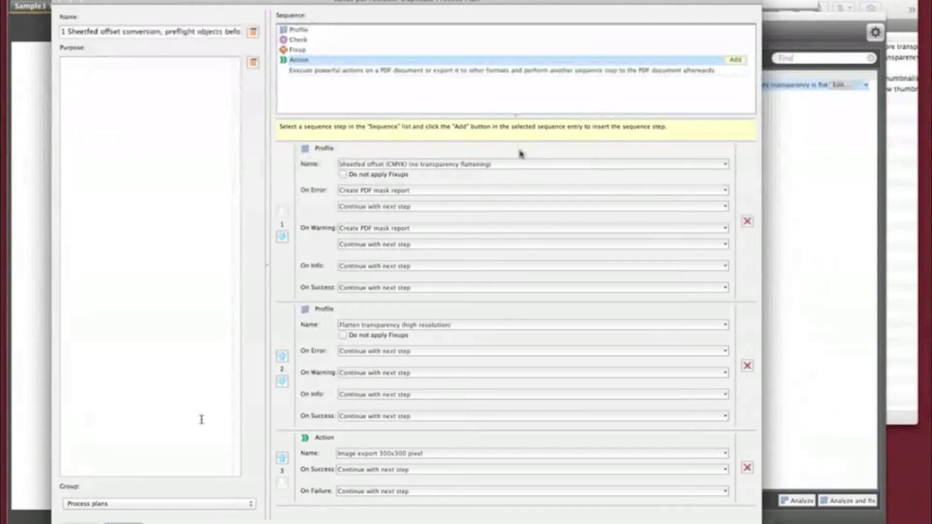
left_click(197, 33)
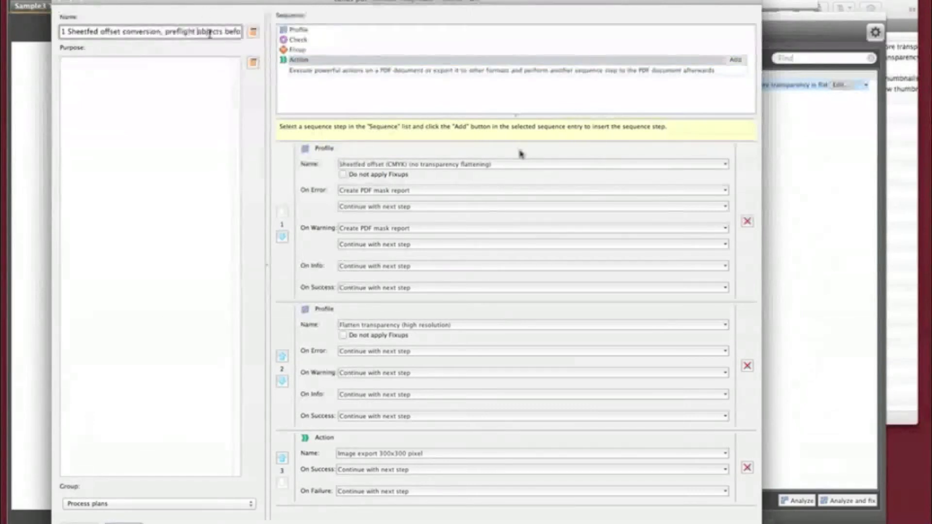
key("End")
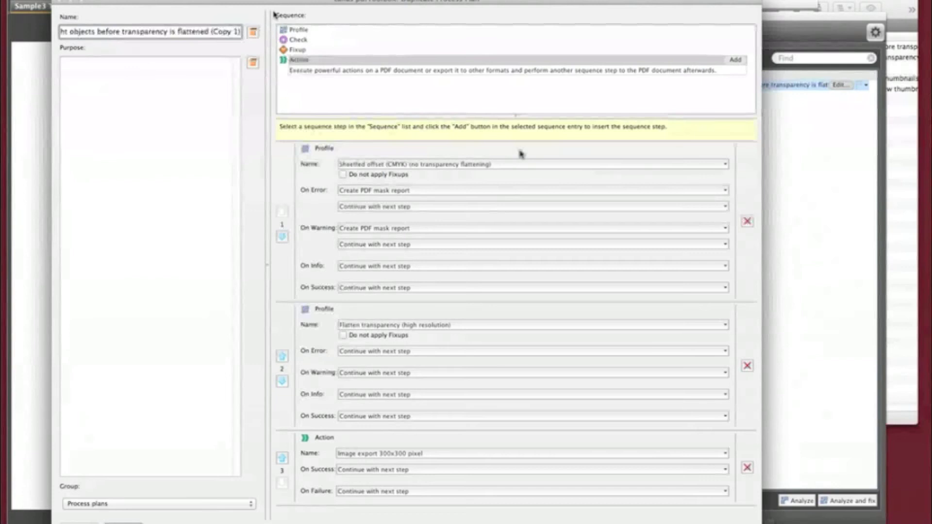
key("shift+Left")
key("shift+Left")
key("shift+Left")
key("BackSpace")
type("and creat")
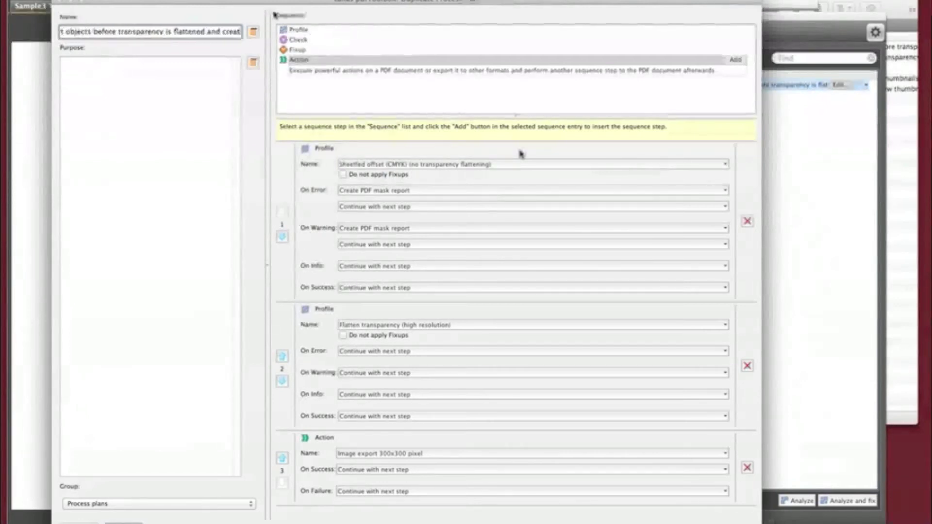
type("e previews")
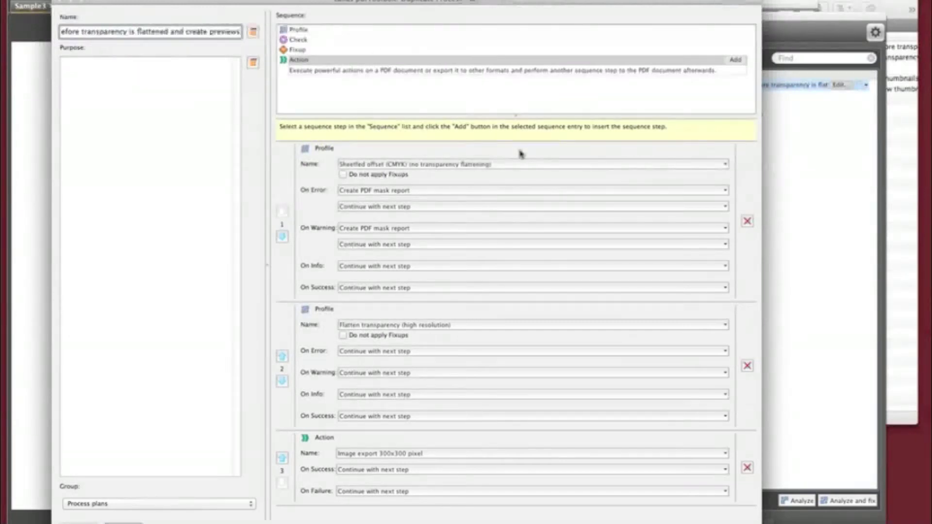
key("Return")
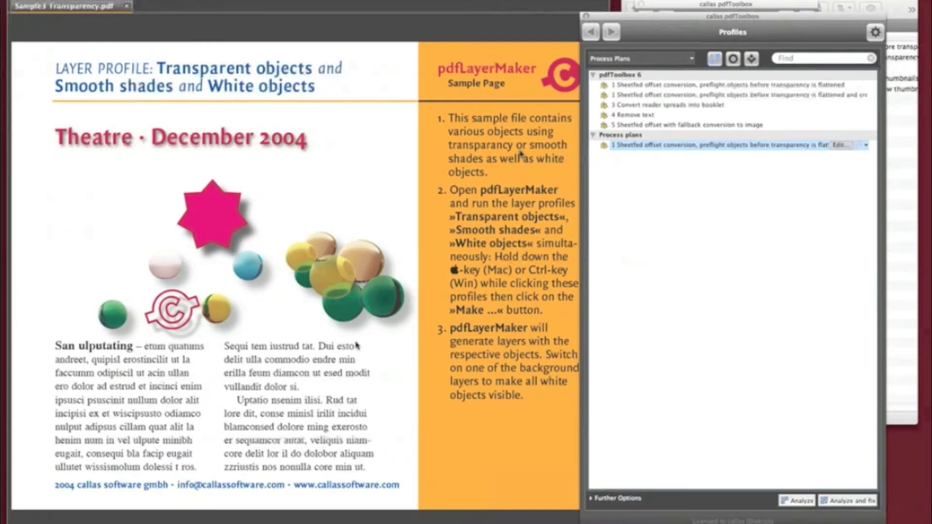
Run the selected process plan with fixes on Sample3 Transparency.pdf and save the output in the results folder, replacing the existing file
left_click(839, 502)
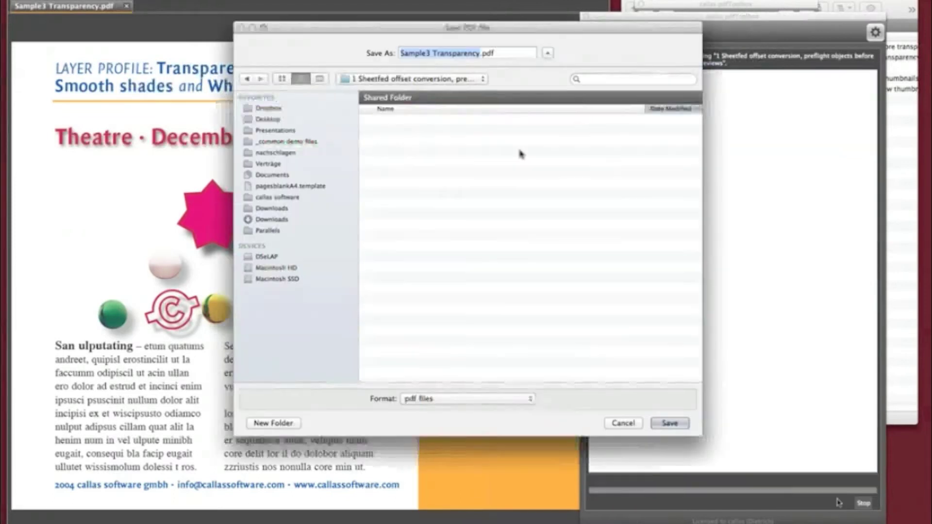
left_click(455, 79)
key("Down")
key("Return")
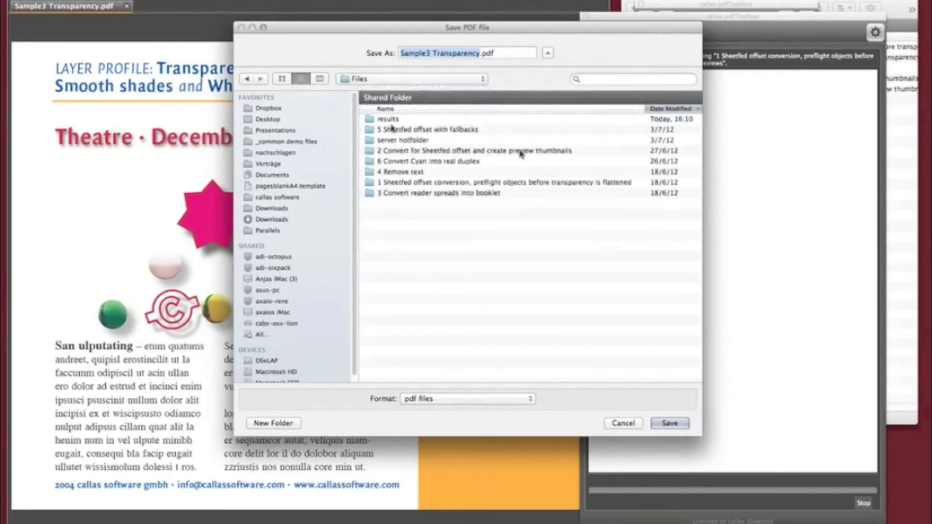
double_click(391, 120)
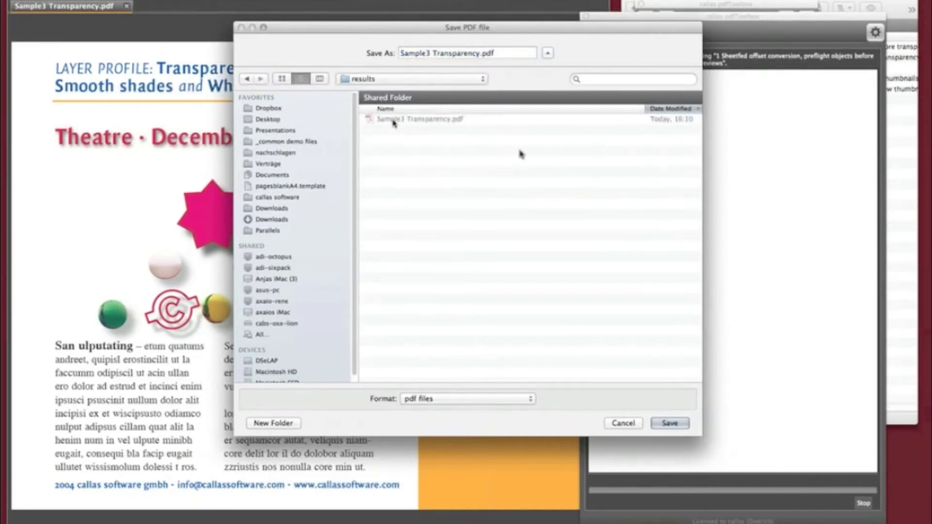
left_click(672, 424)
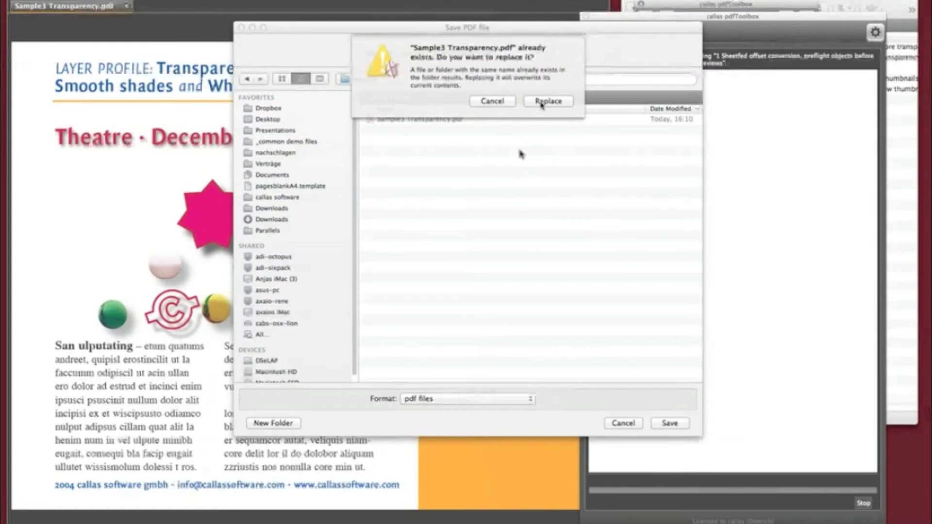
left_click(541, 102)
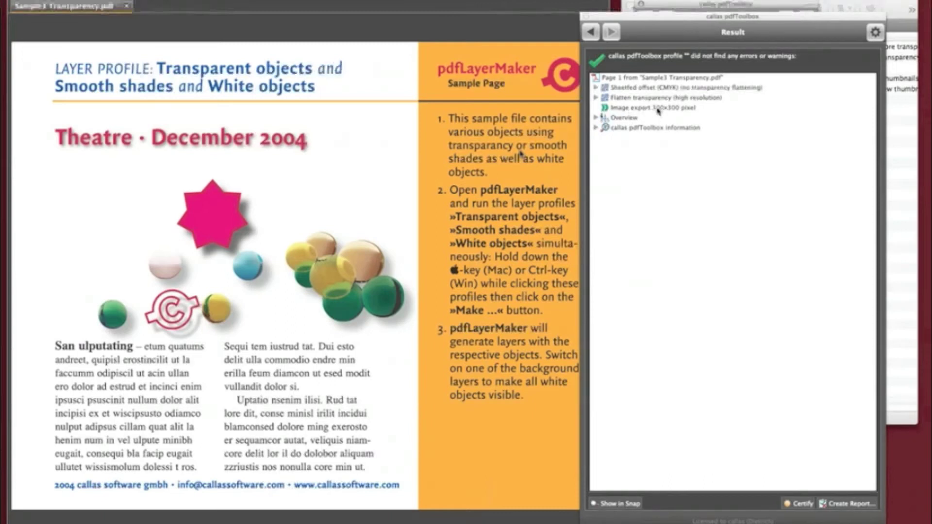
Switch to Finder, open the exported preview Sample3 Transparency_1.jpg from the results folder, inspect it and close it
left_click(886, 2)
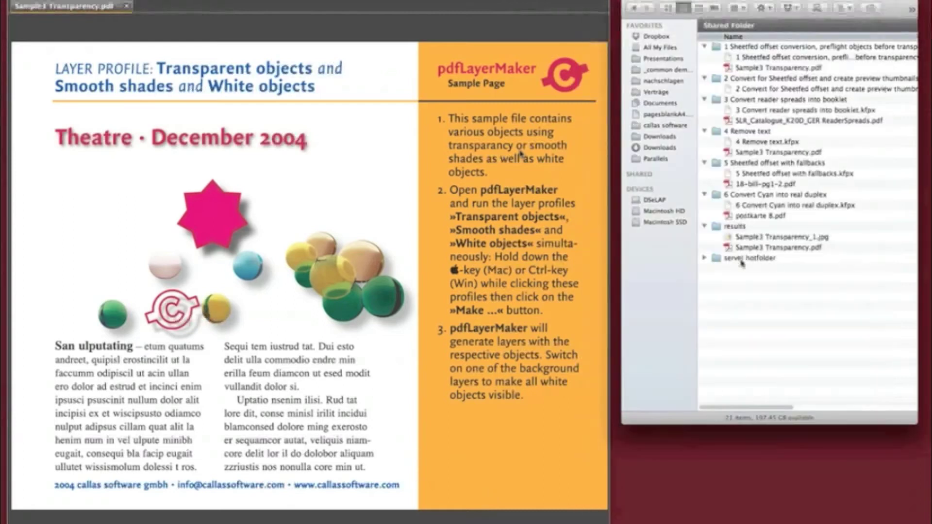
left_click(767, 238)
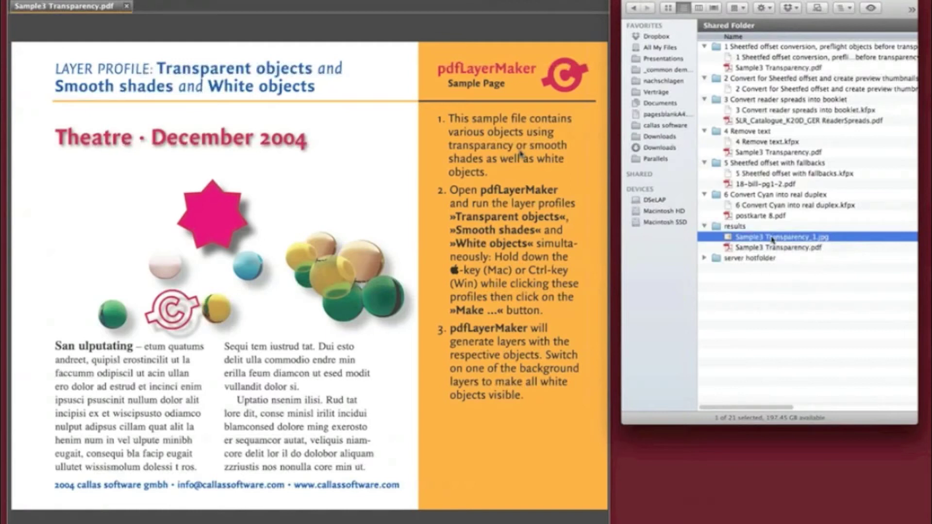
left_click(757, 227)
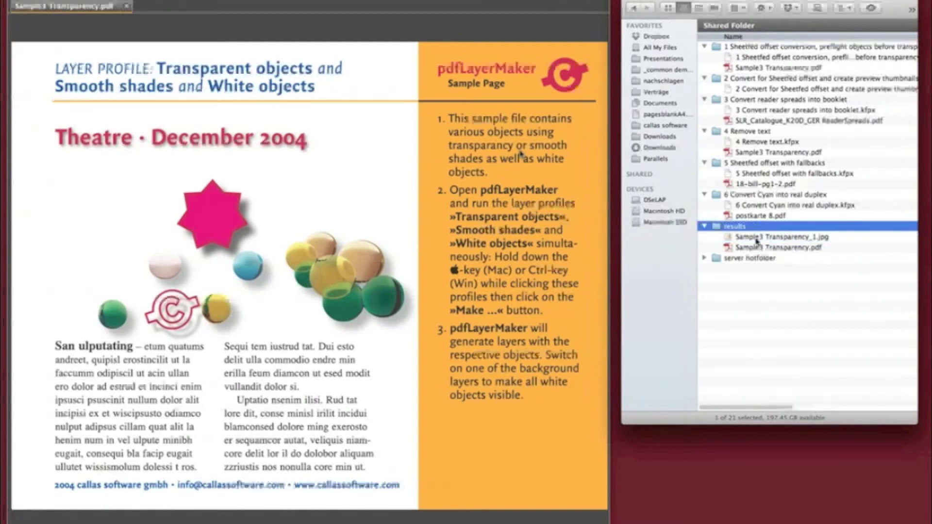
double_click(756, 238)
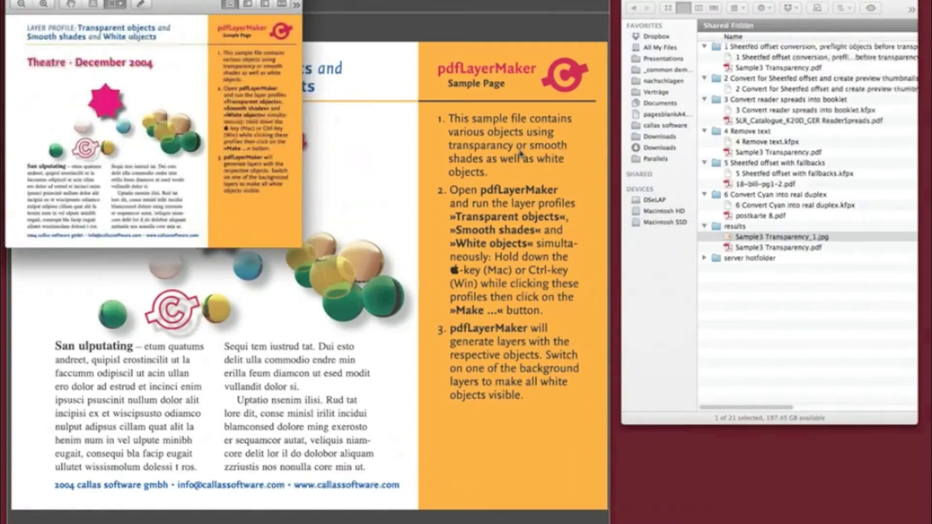
left_click_drag(209, 4, 408, 62)
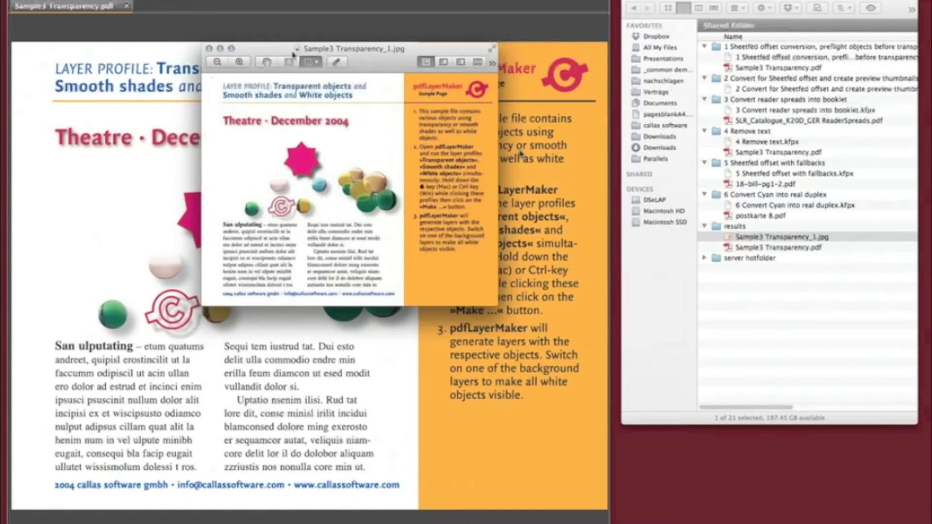
left_click(209, 49)
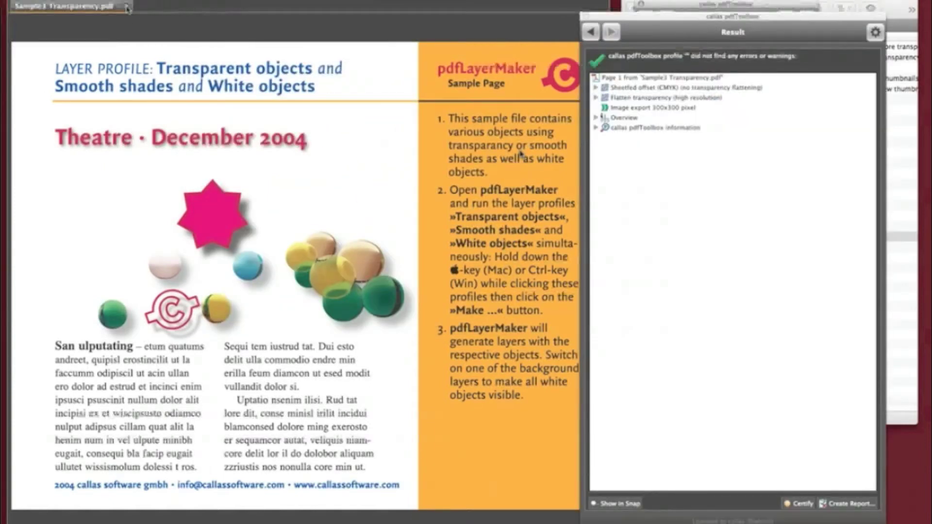
Close Sample3 Transparency.pdf and open SLR_Catalogue_K20D_GER ReaderSpreads.pdf from the Finder folder in pdfToolbox
key("super+w")
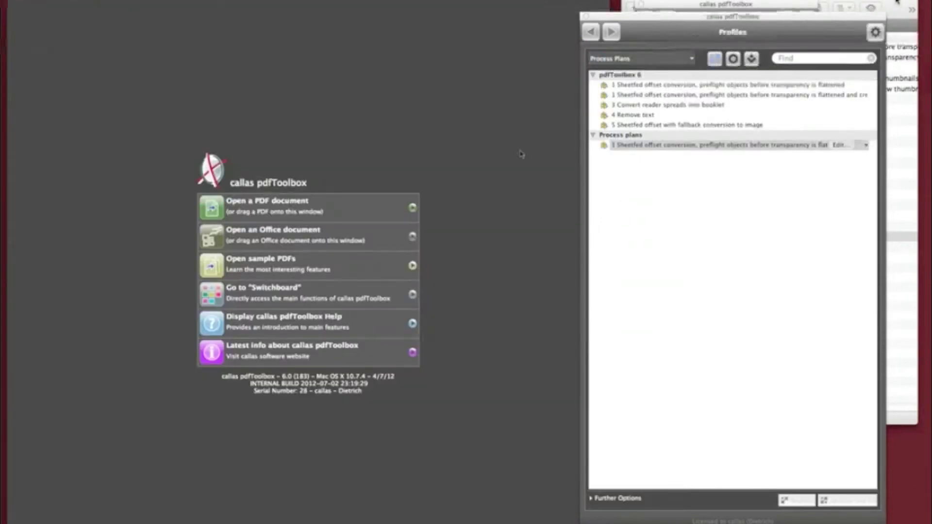
left_click(897, 3)
left_click_drag(774, 122, 311, 148)
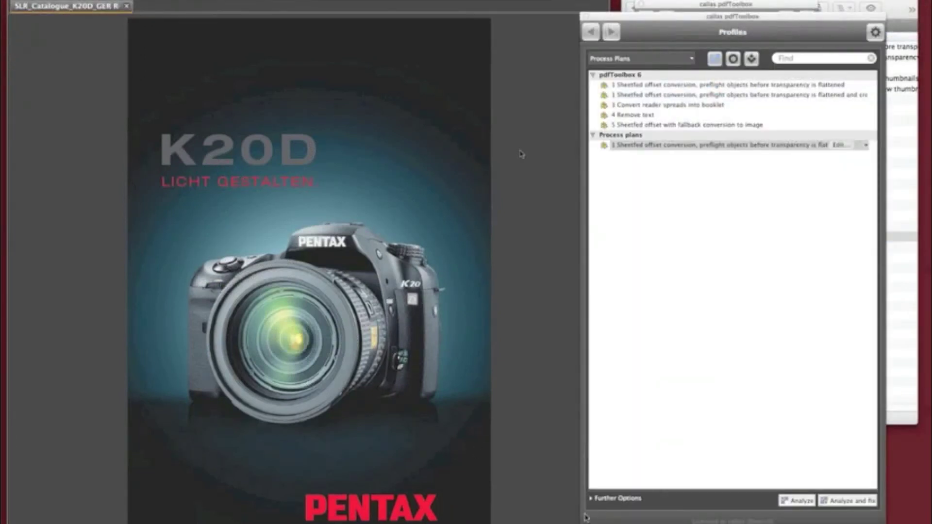
Close the Profiles window and page through the camera catalogue to examine how its cover, reader spreads and back page are laid out
left_click(586, 16)
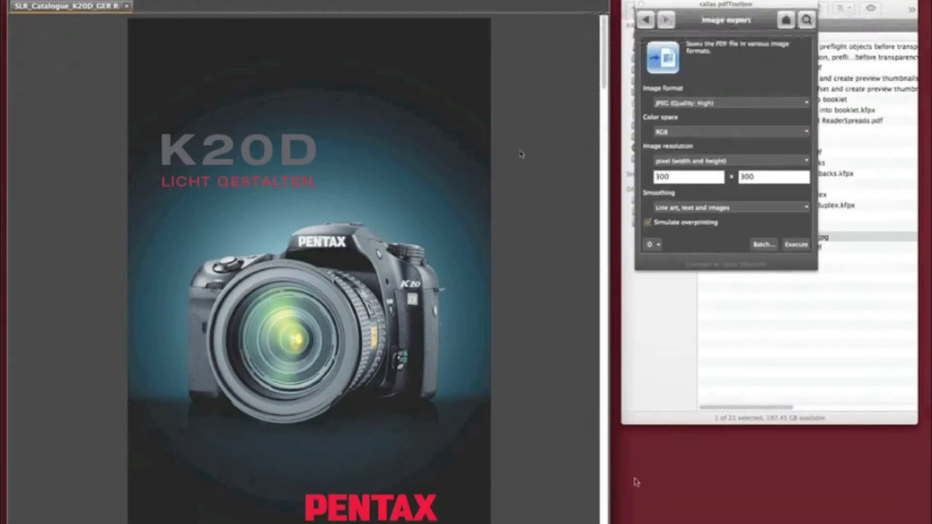
left_click(603, 512)
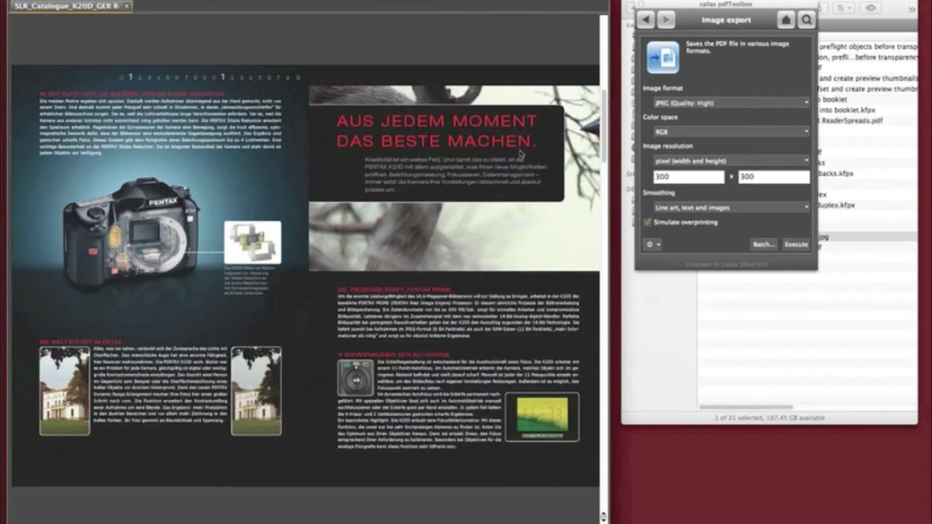
left_click(604, 515)
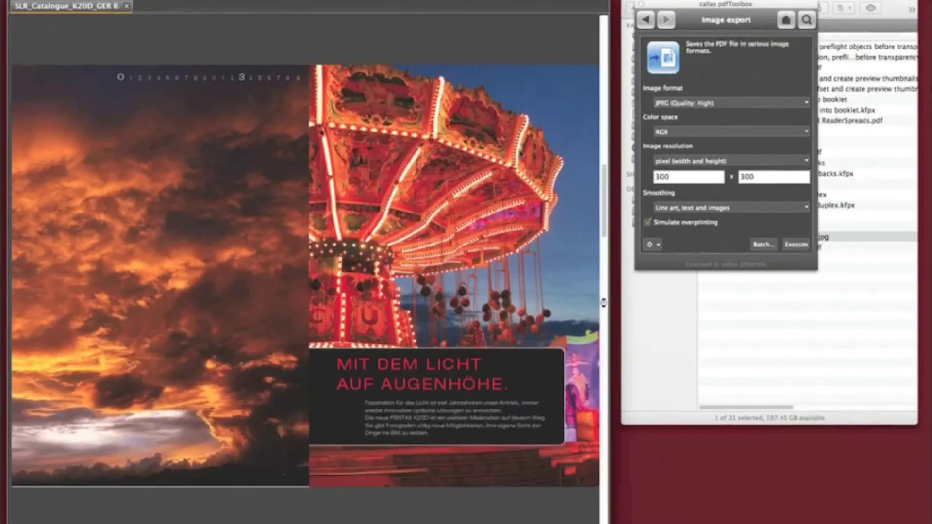
left_click(606, 310)
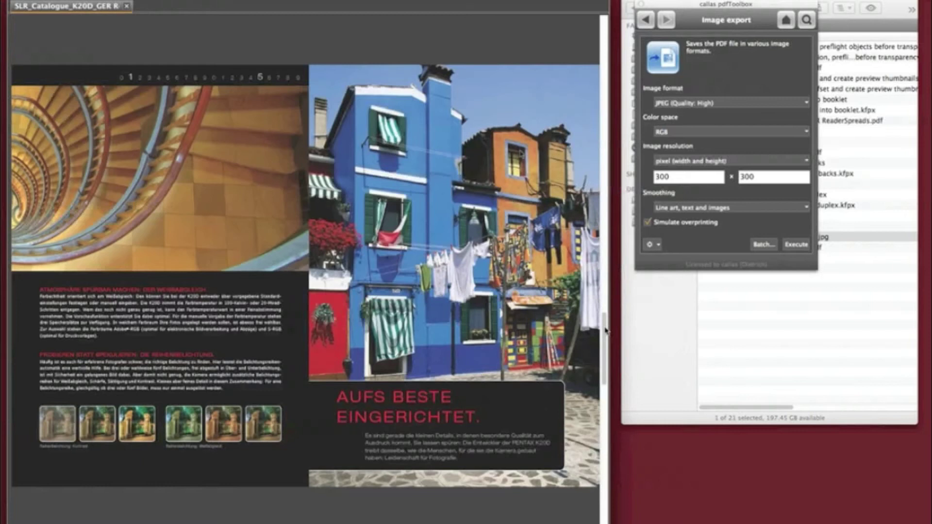
left_click(602, 469)
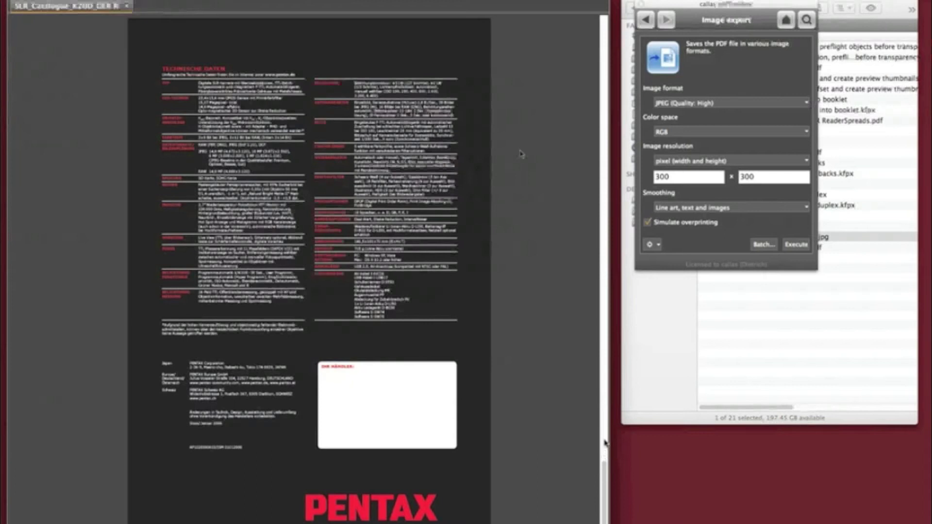
left_click(606, 421)
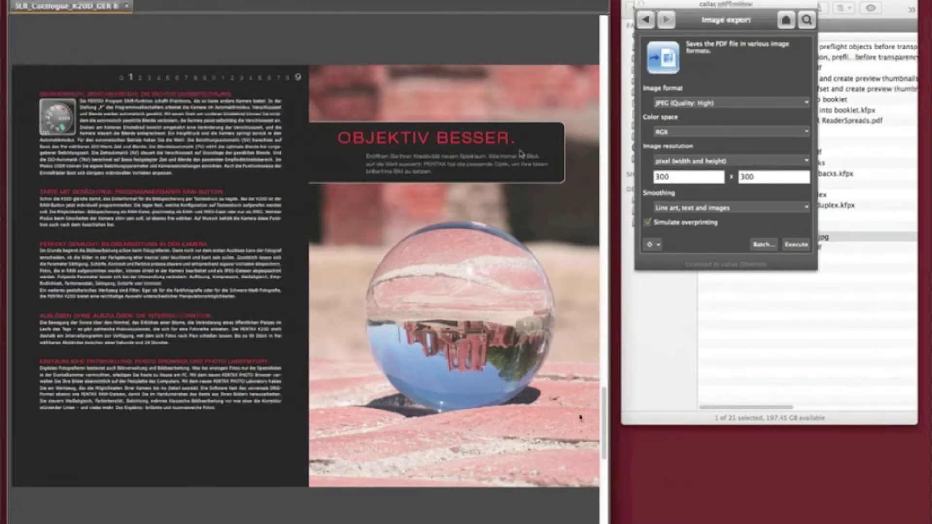
left_click_drag(604, 428, 606, 39)
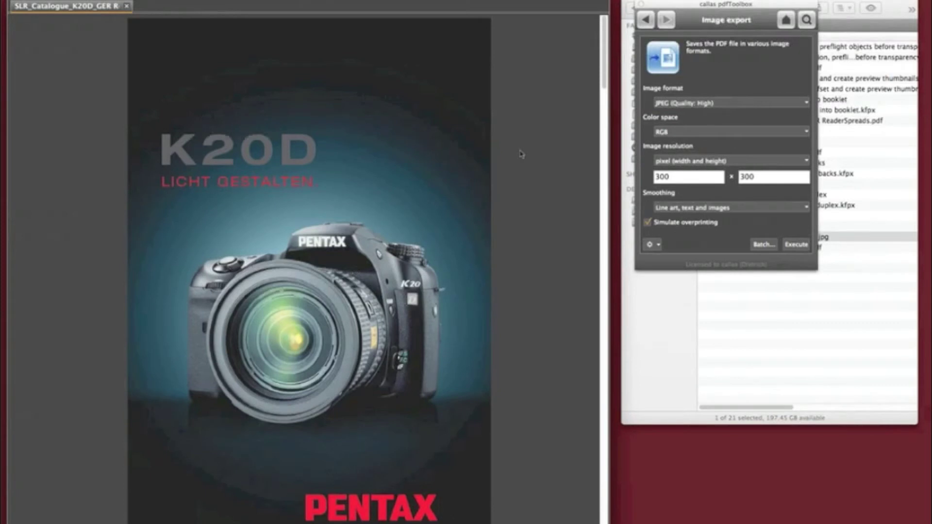
left_click(606, 518)
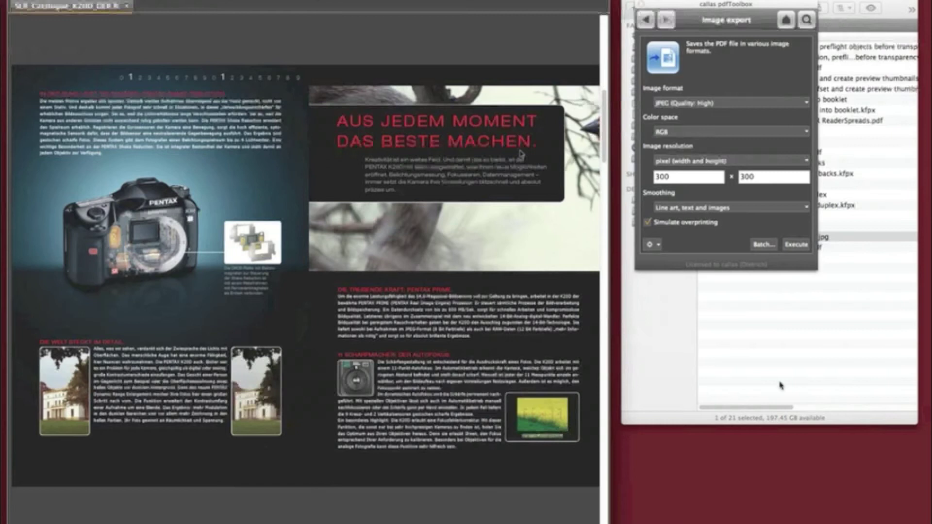
Show the Arrange group of actions in the Switchboard and bring back the Profiles window with the process plans
left_click(786, 20)
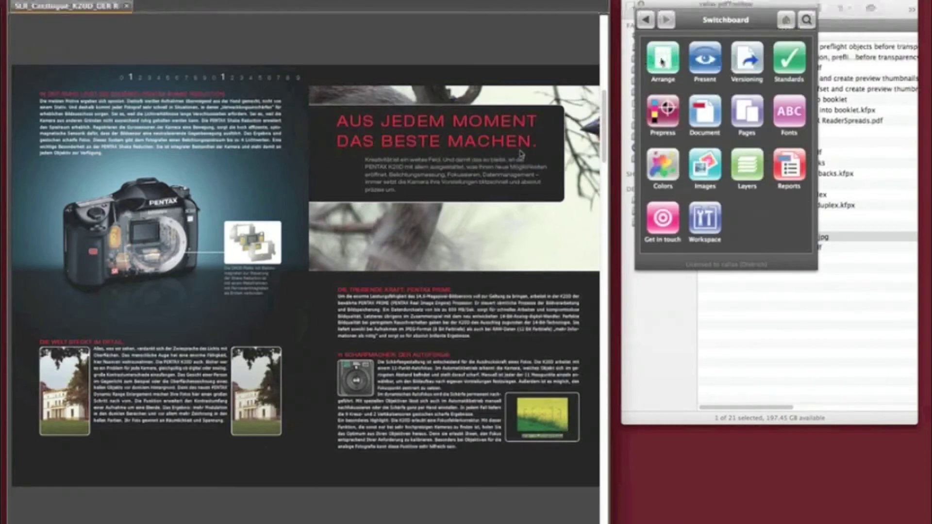
left_click(660, 60)
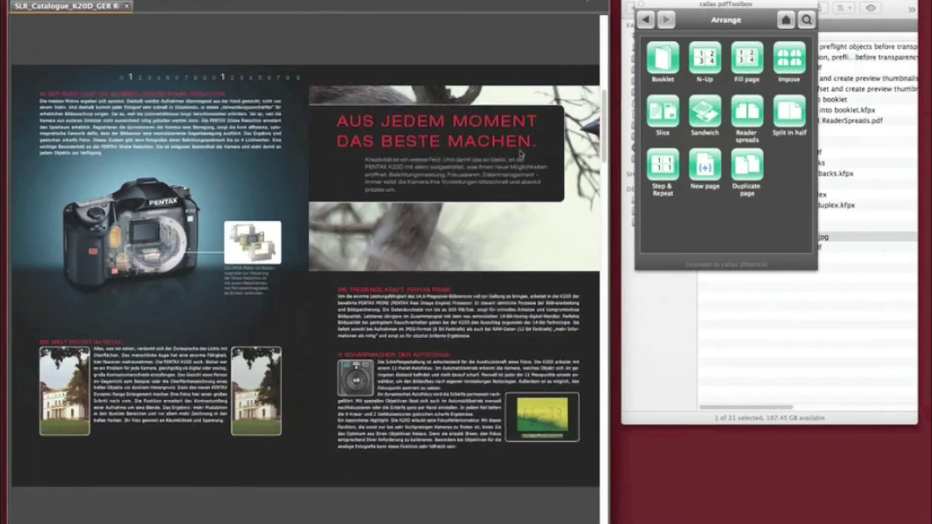
left_click(195, 0)
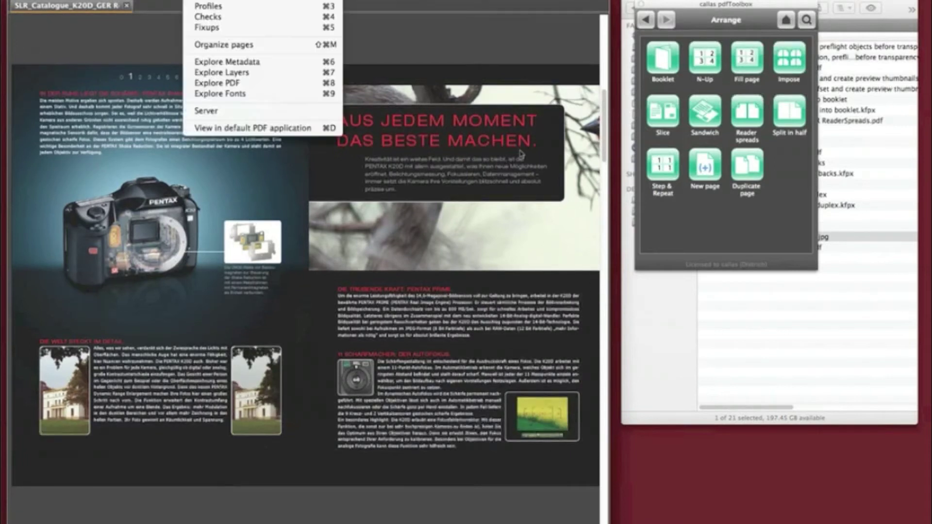
left_click(200, 6)
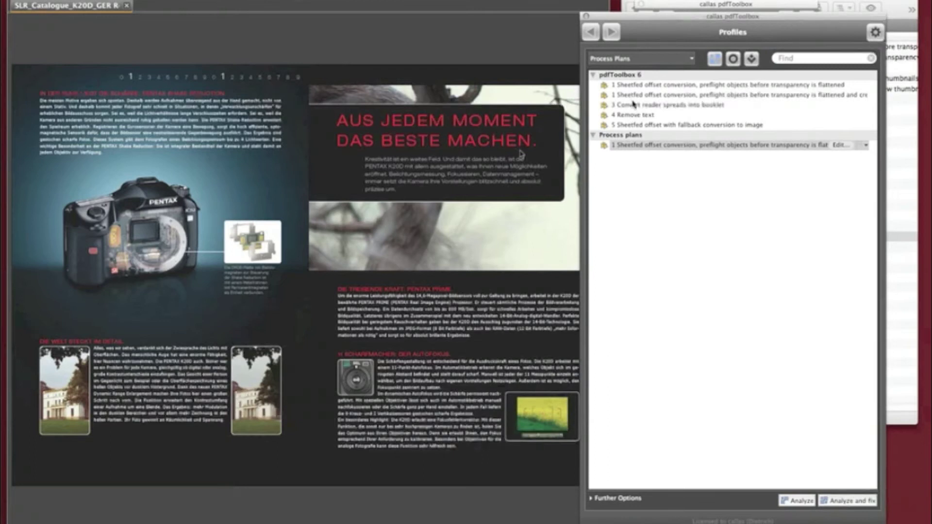
Open the process plan "3 Convert reader spreads into booklet" for editing and review its Split in half and Booklet no cut marks actions
left_click(634, 106)
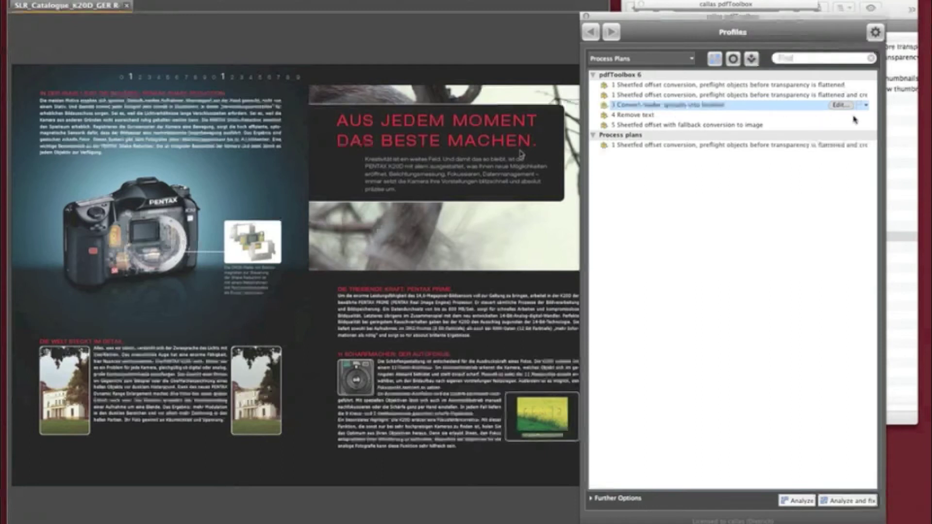
left_click(839, 105)
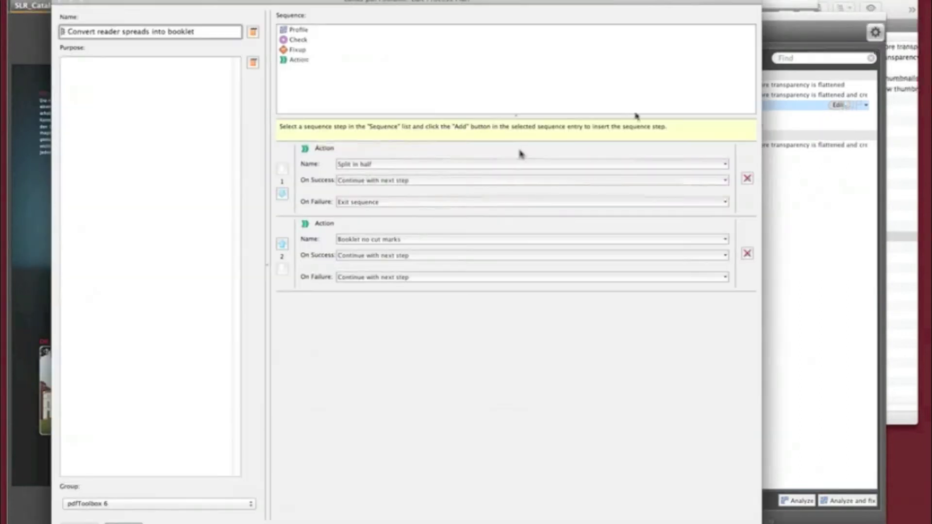
left_click(353, 165)
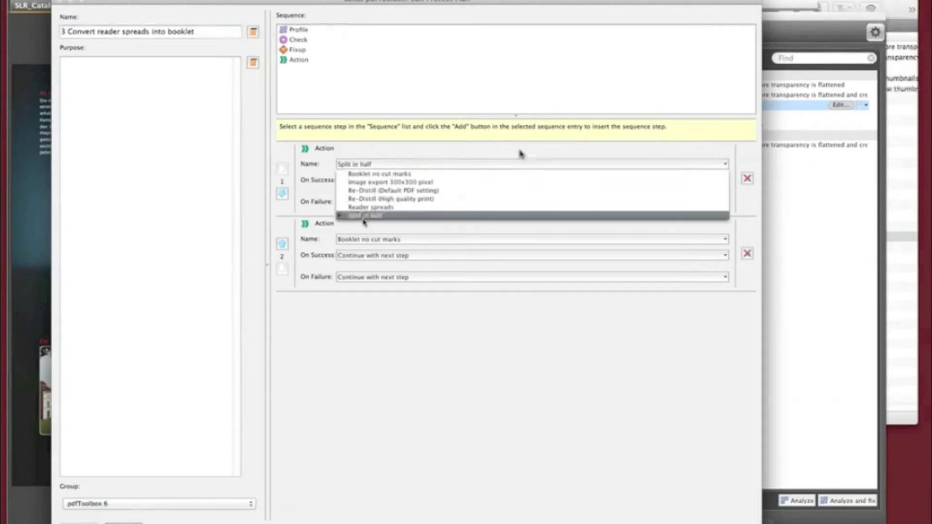
left_click(362, 216)
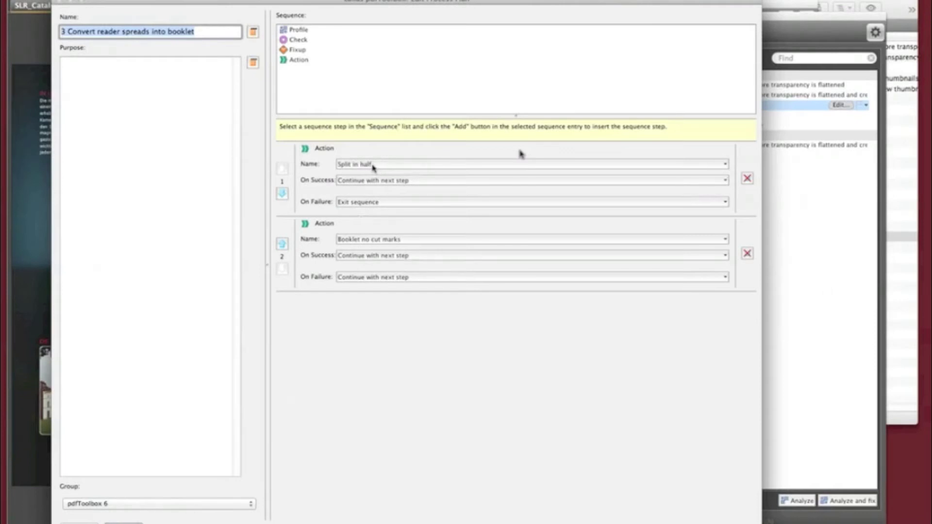
left_click(373, 240)
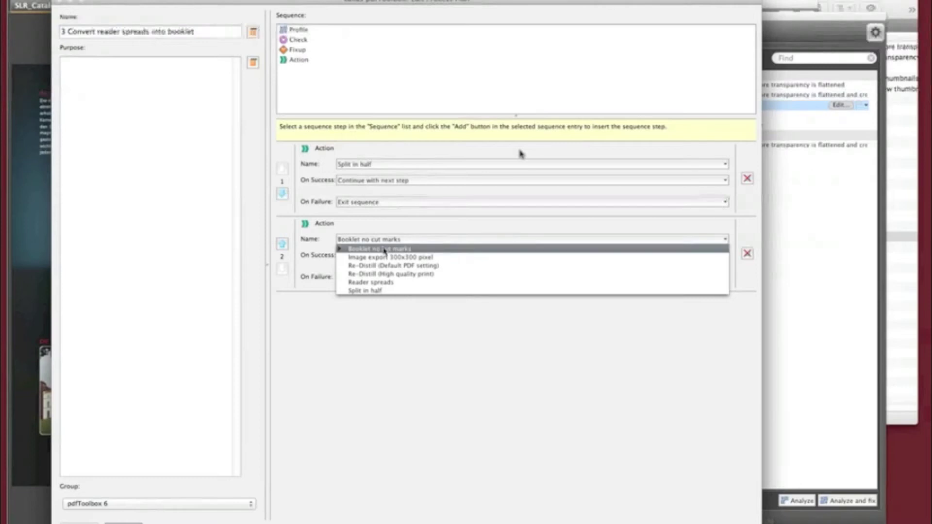
left_click(384, 249)
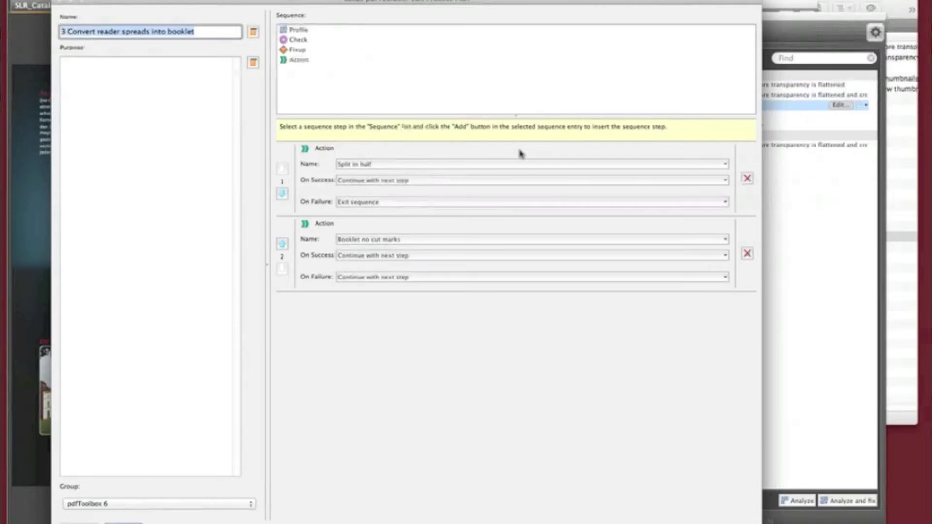
key("Return")
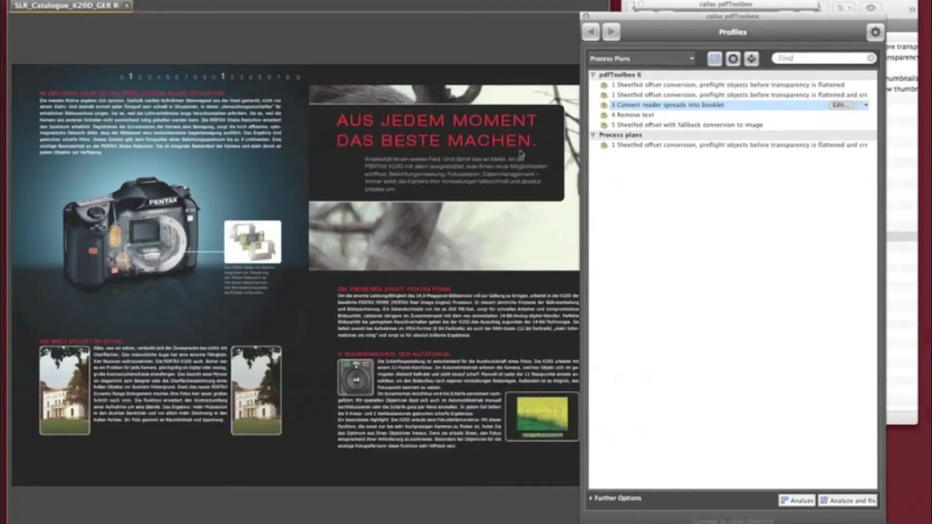
Analyze and fix the catalogue with "3 Convert reader spreads into booklet" and save the PDF in the results folder under Files
left_click(832, 501)
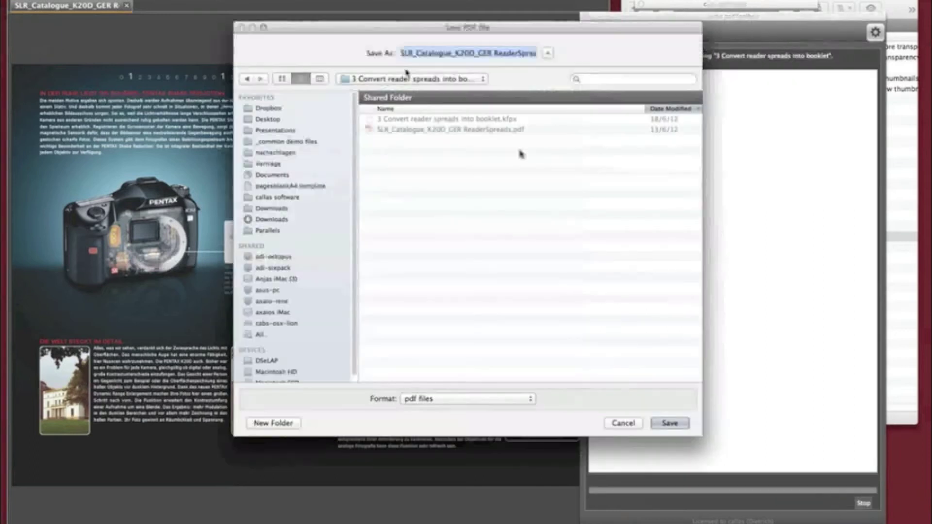
left_click(410, 79)
left_click(409, 91)
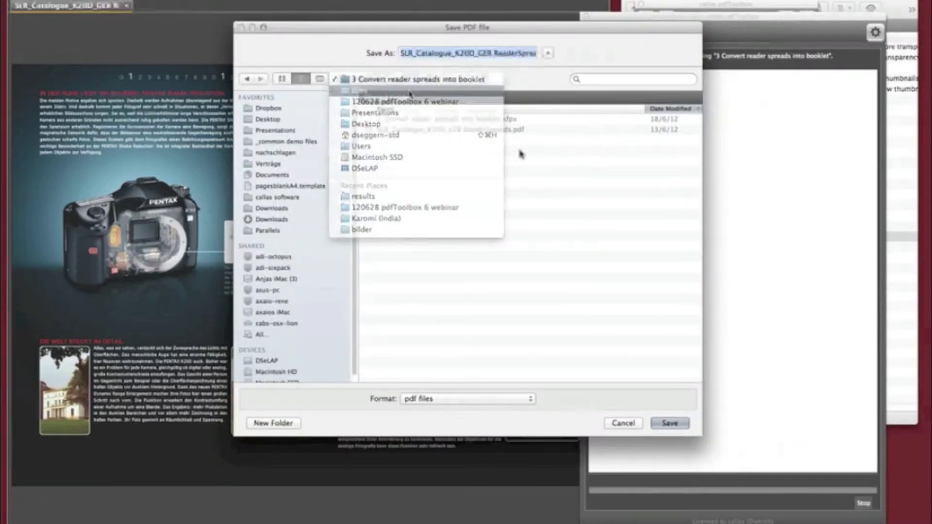
double_click(410, 121)
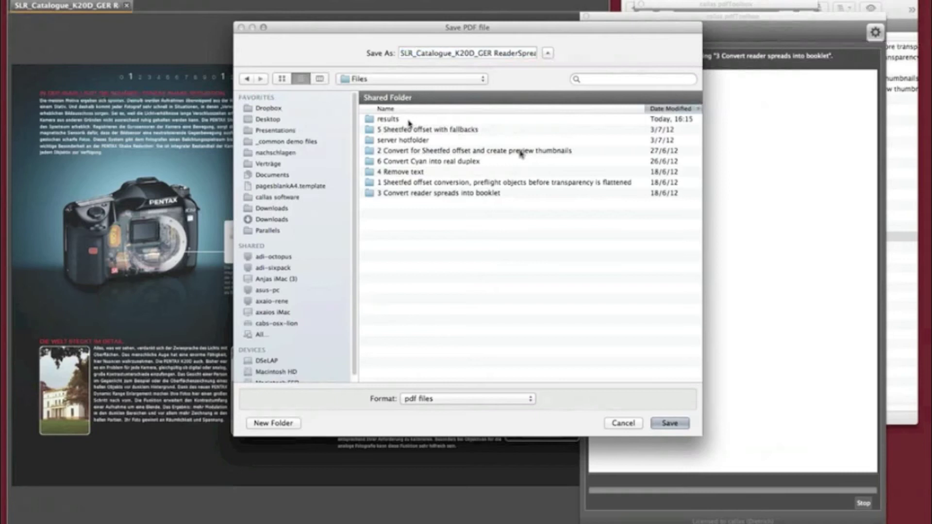
left_click(675, 427)
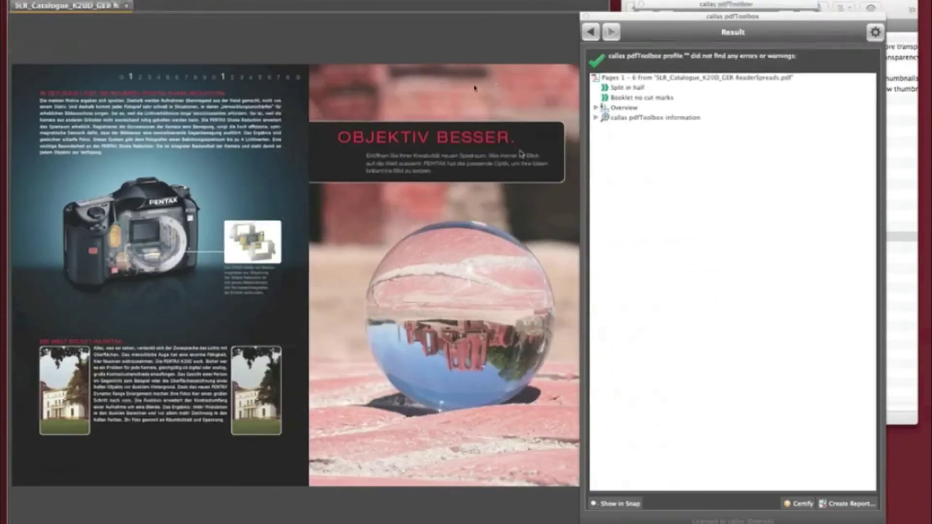
Move the Result window aside and page through the converted catalogue to examine how its pages are arranged as a booklet
left_click_drag(605, 21, 686, 20)
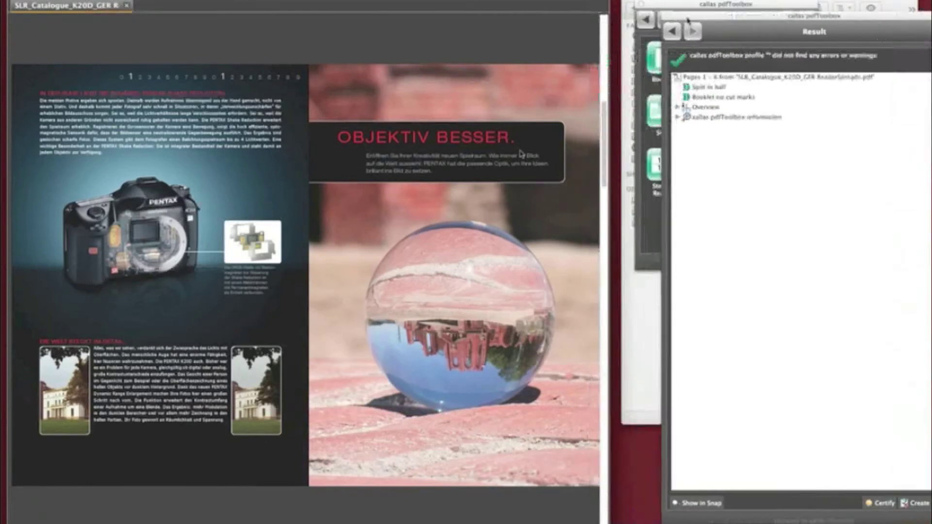
left_click_drag(605, 144, 611, 38)
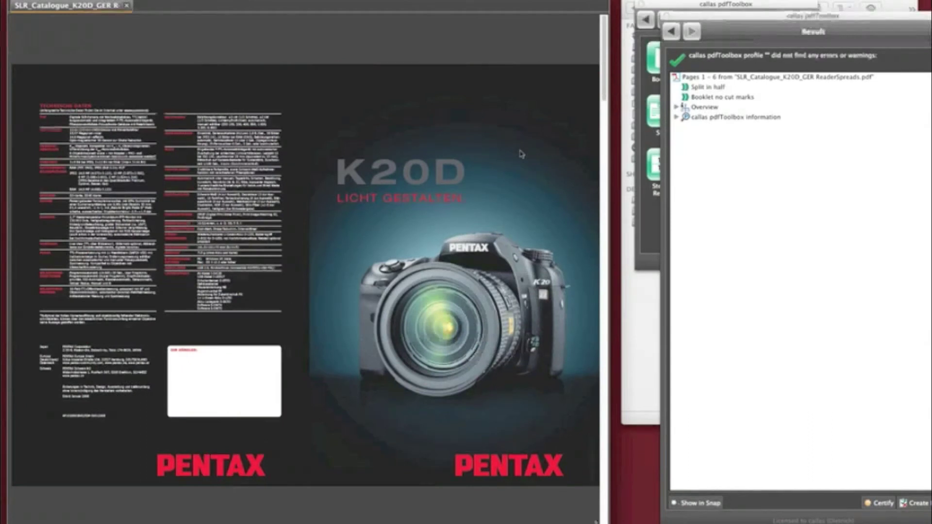
scroll(521, 154, "down", 2)
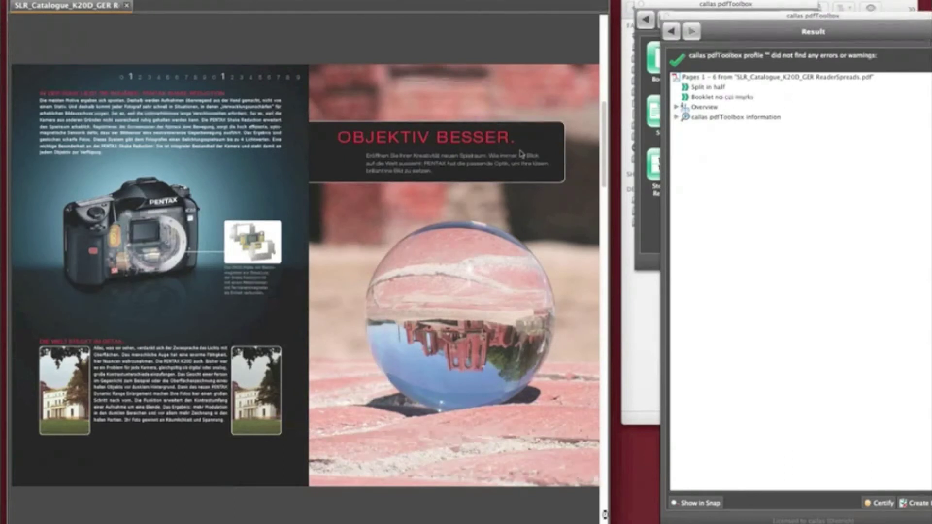
scroll(606, 516, "down", 3)
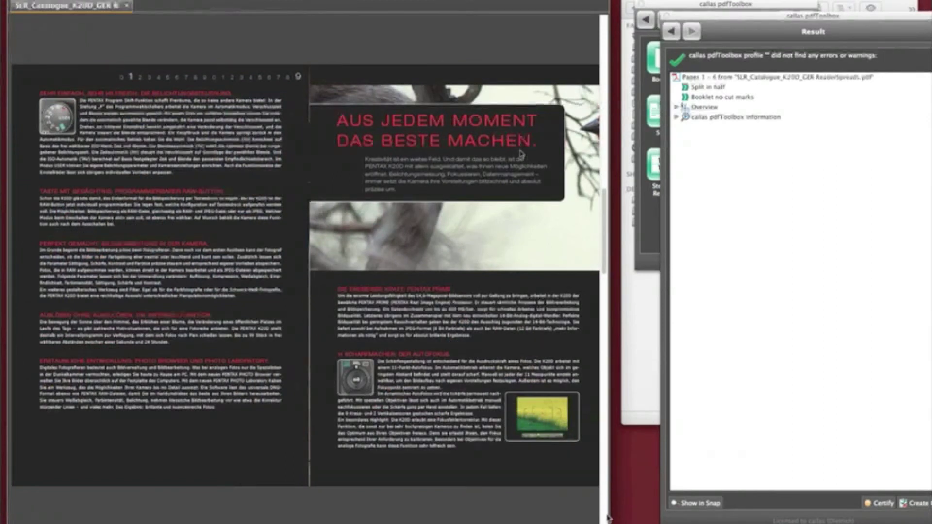
scroll(606, 516, "down", 3)
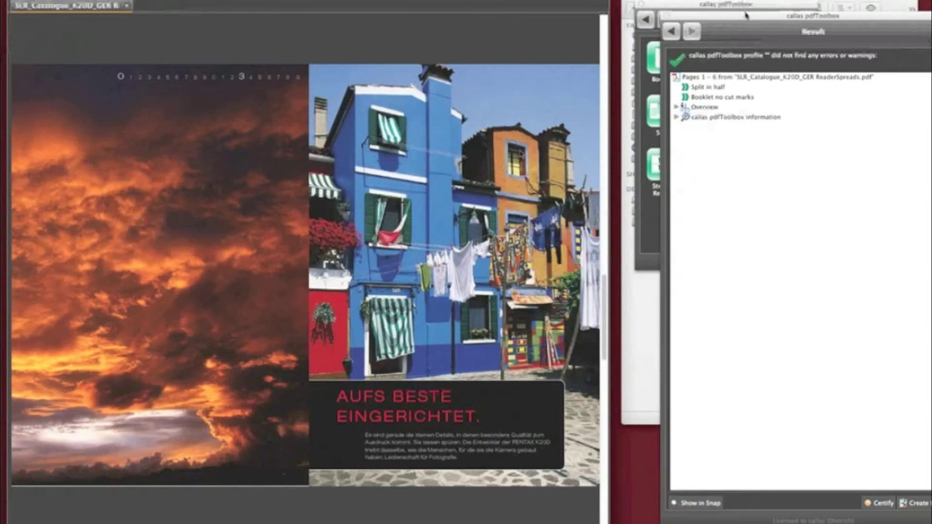
left_click_drag(746, 18, 701, 0)
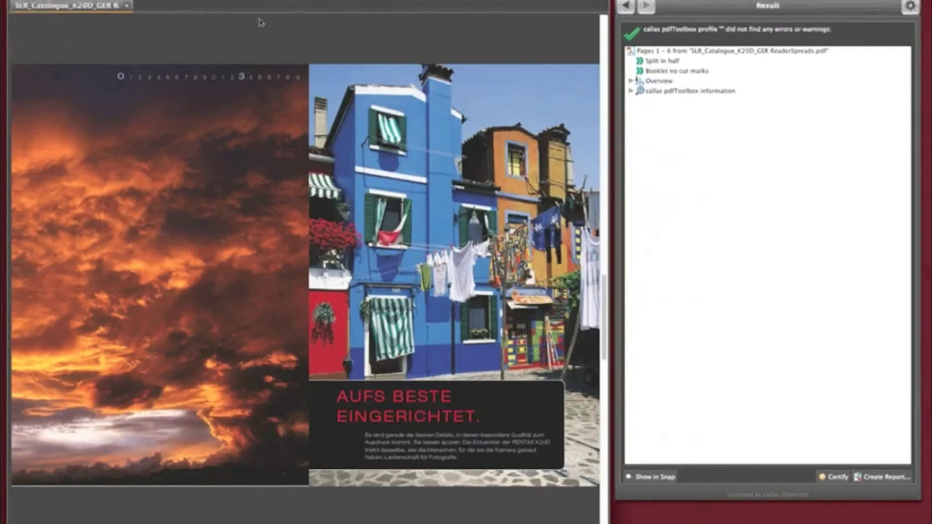
Close the converted catalogue and open Sample3 Transparency.pdf from the "4 Remove text" Finder folder in pdfToolbox
left_click(128, 7)
key("super+Tab")
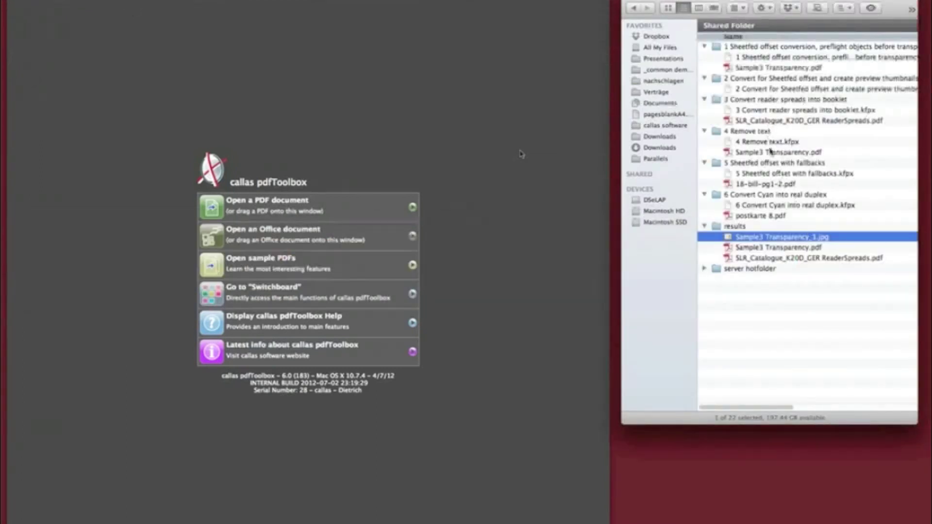
left_click_drag(768, 154, 460, 205)
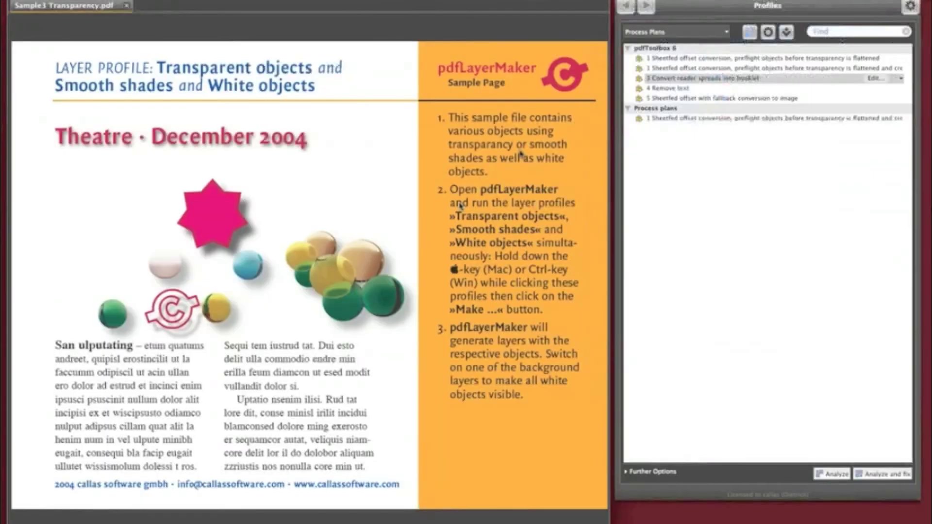
Open the process plan "4 Remove text" for editing and review its two Fixups and the list of available Fixups
left_click(671, 90)
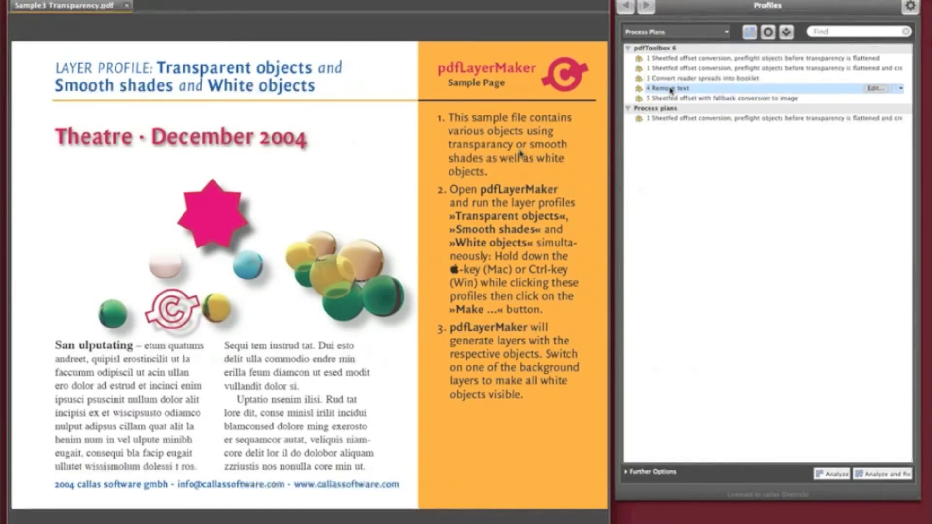
left_click(873, 89)
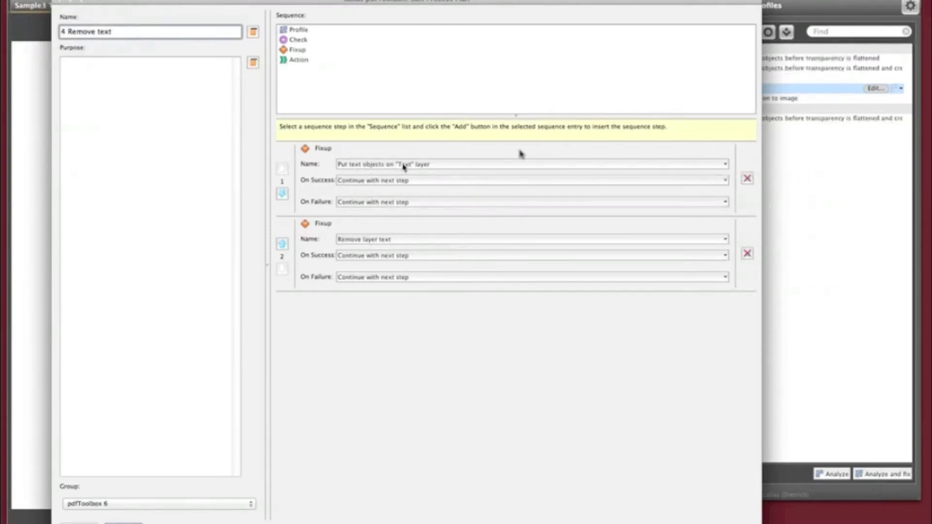
left_click(353, 168)
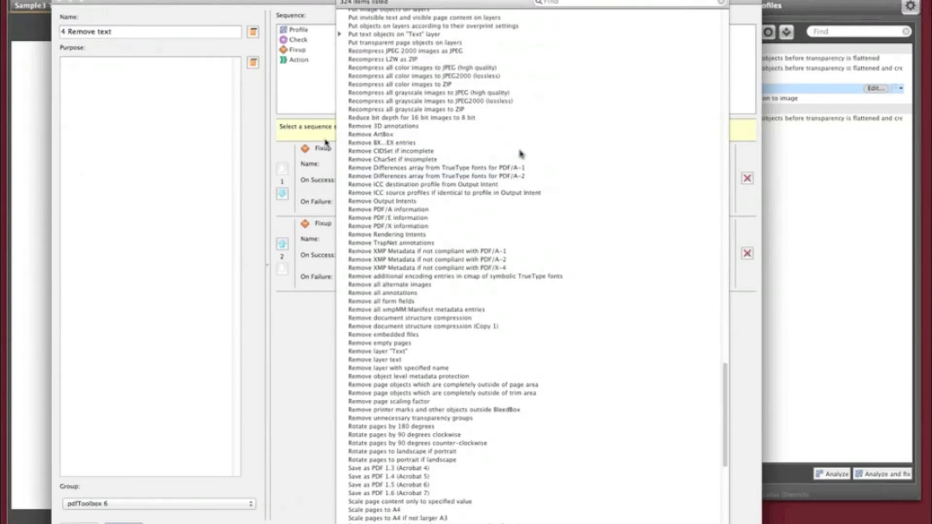
left_click(360, 35)
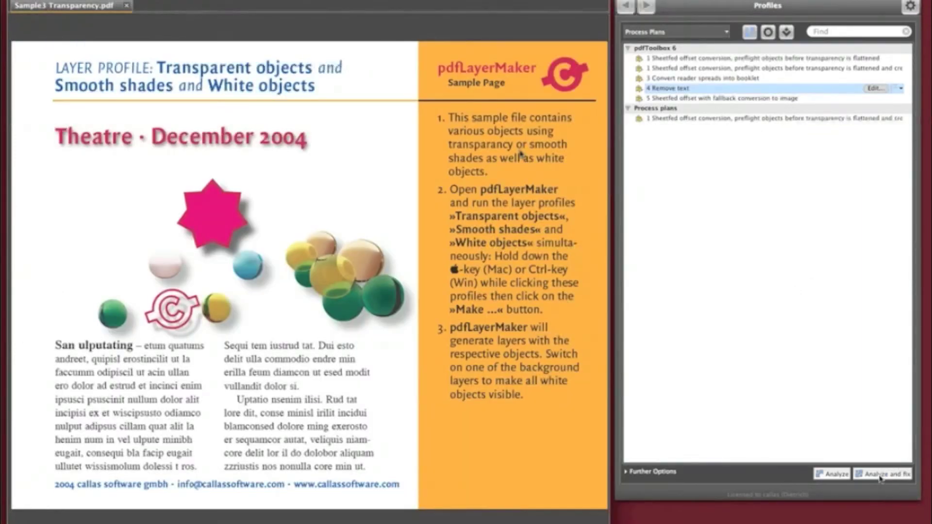
Analyze and fix Sample3 Transparency.pdf with the "4 Remove text" process plan and save the PDF in the results folder
left_click(880, 478)
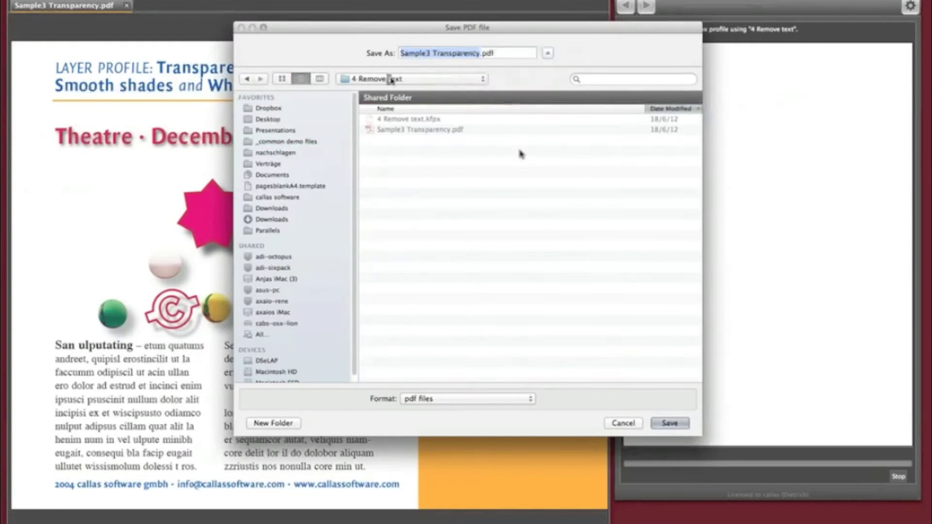
left_click(391, 80)
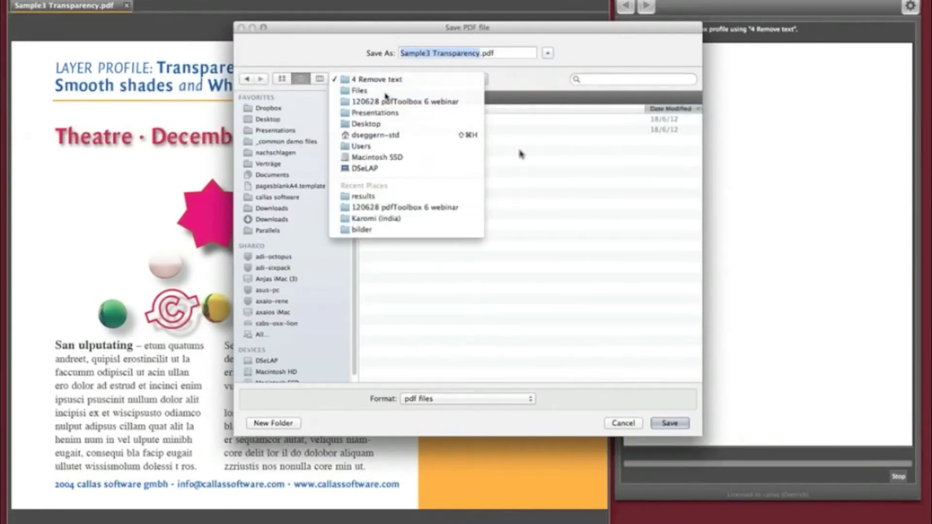
left_click(387, 92)
double_click(390, 119)
key("Return")
left_click(549, 101)
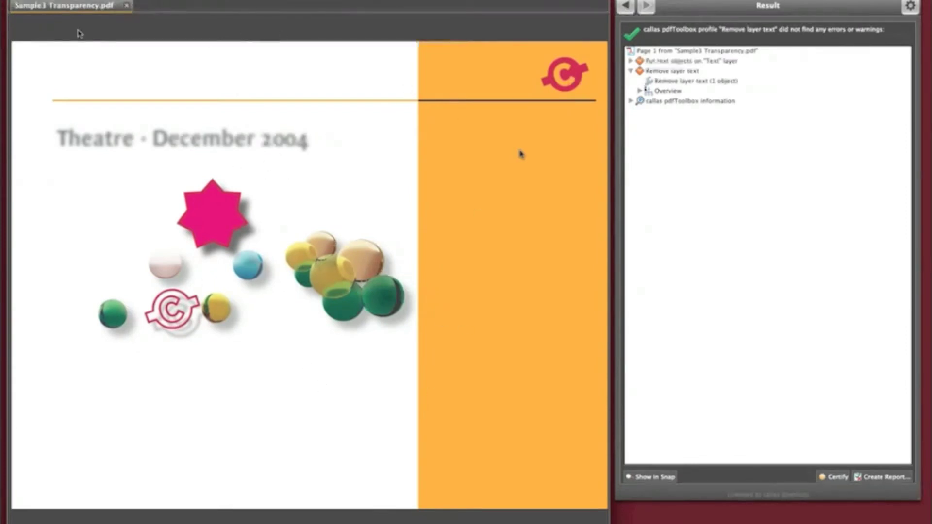
Close Sample3 Transparency.pdf and open 18-bill-pg1-2.pdf from the "5 Sheetfed offset with fallbacks" Finder folder in pdfToolbox
left_click(127, 6)
key("super+Tab")
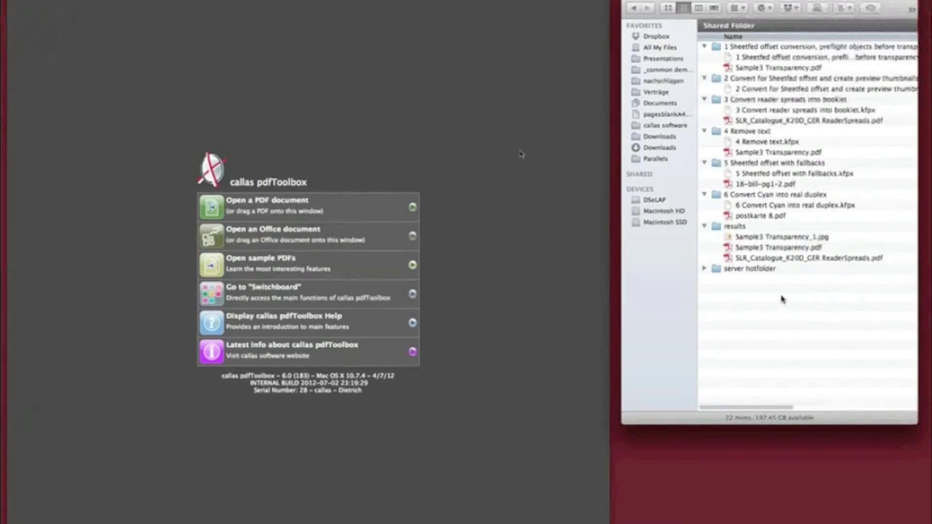
left_click_drag(750, 188, 363, 197)
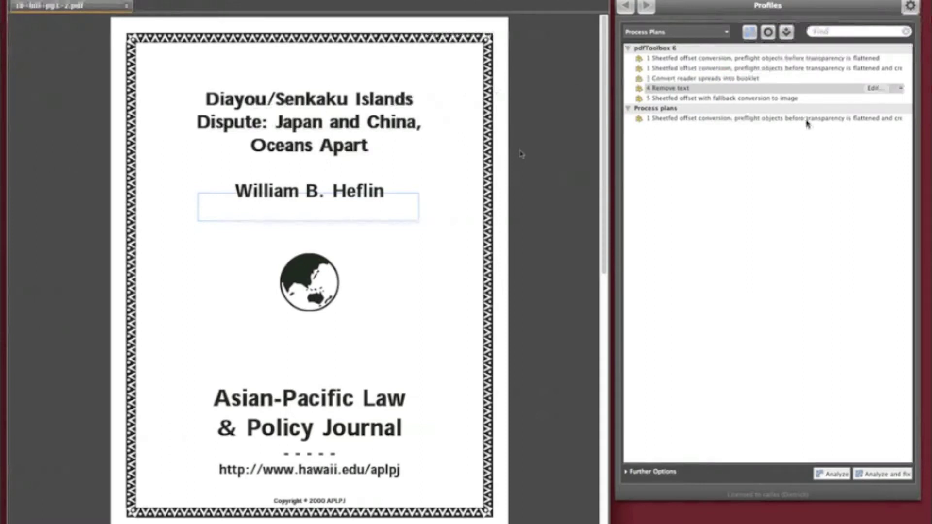
Open the process plan "5 Sheetfed offset with fallback conversion to image" for editing and review its On Error choices and Do not apply Fixups option
left_click(774, 98)
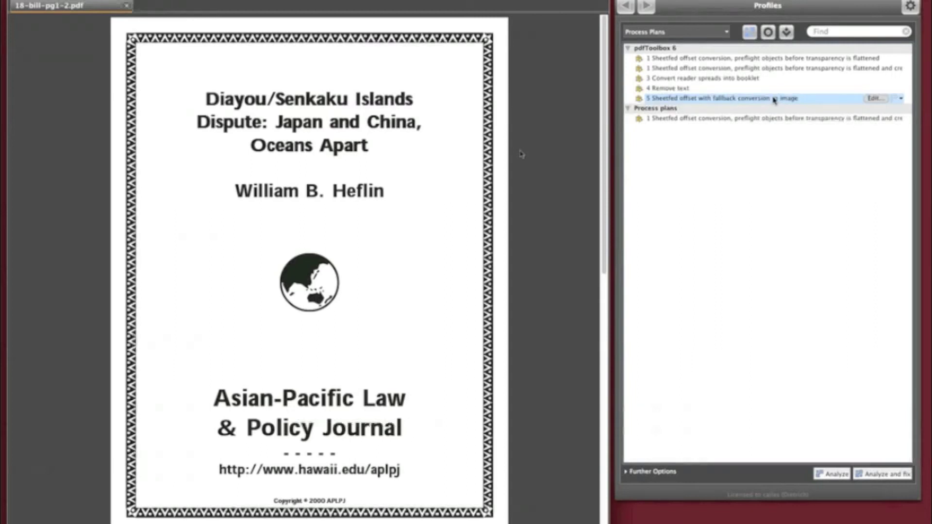
left_click(875, 99)
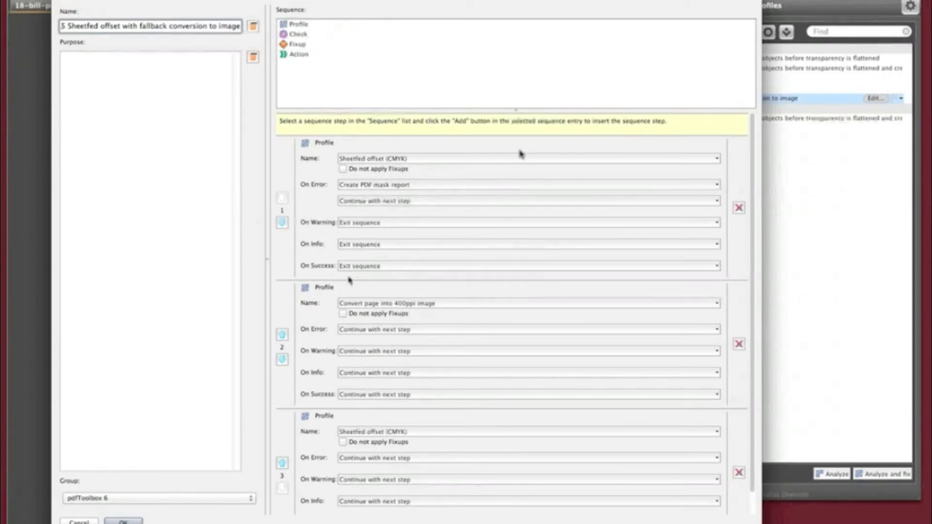
left_click(358, 204)
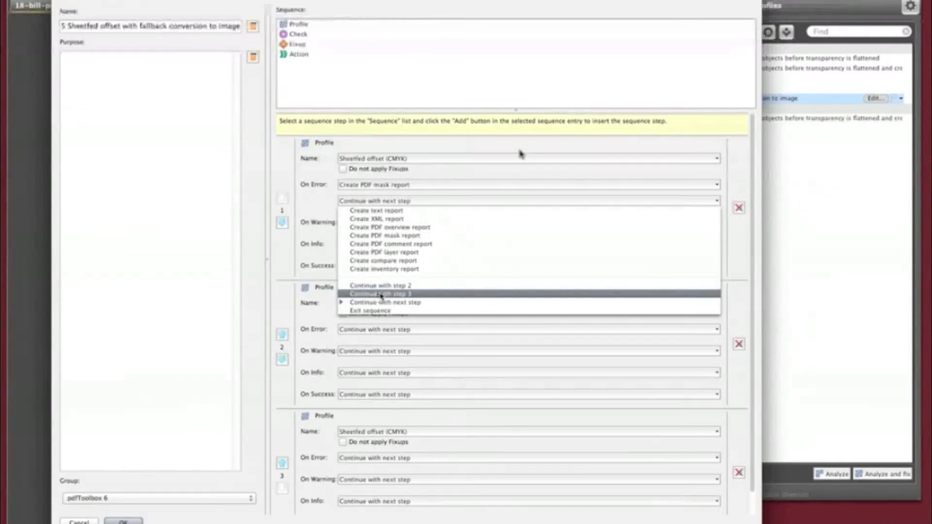
left_click(279, 299)
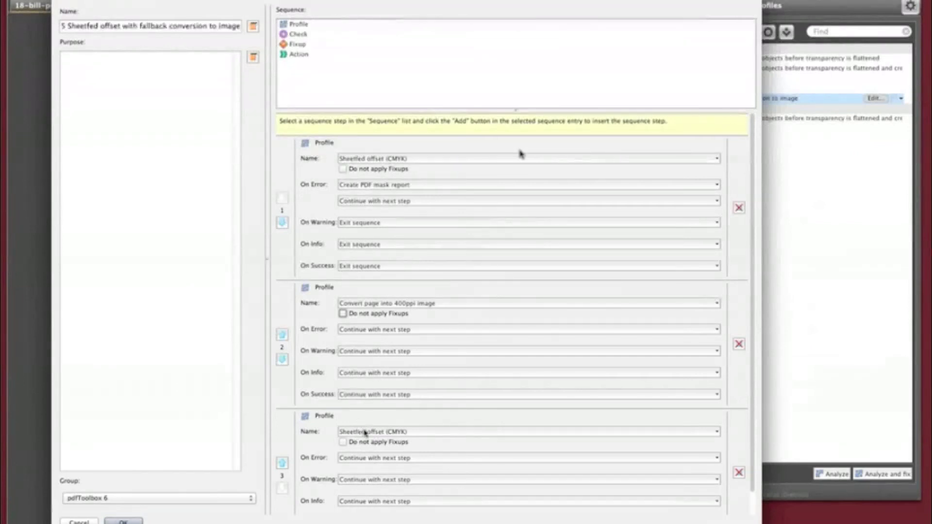
left_click(343, 443)
left_click(343, 418)
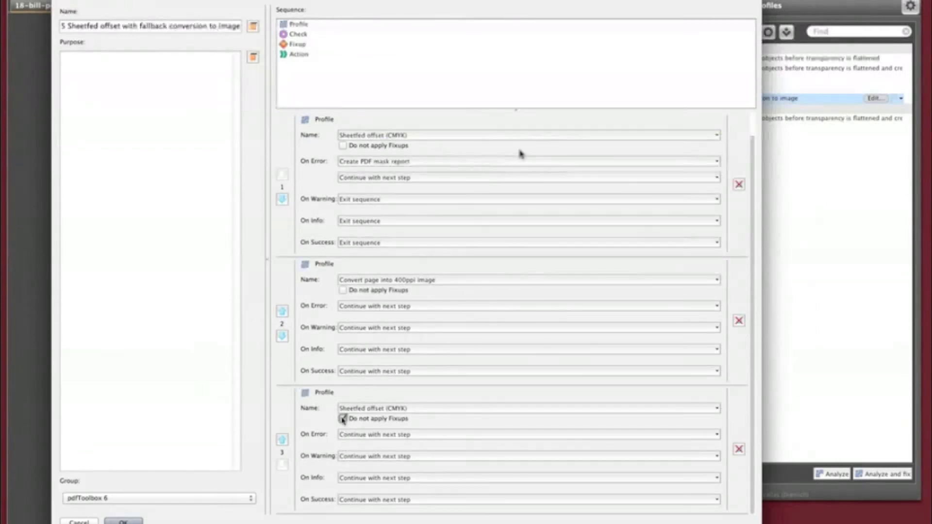
left_click(343, 418)
key("Return")
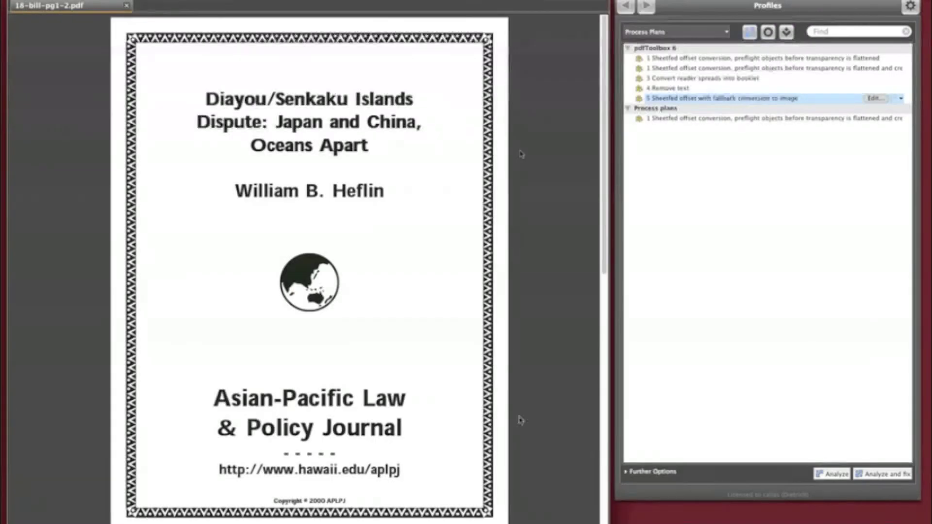
Analyze and fix 18-bill-pg1-2.pdf with "5 Sheetfed offset with fallback conversion to image" and save the PDF in the results folder
left_click(888, 473)
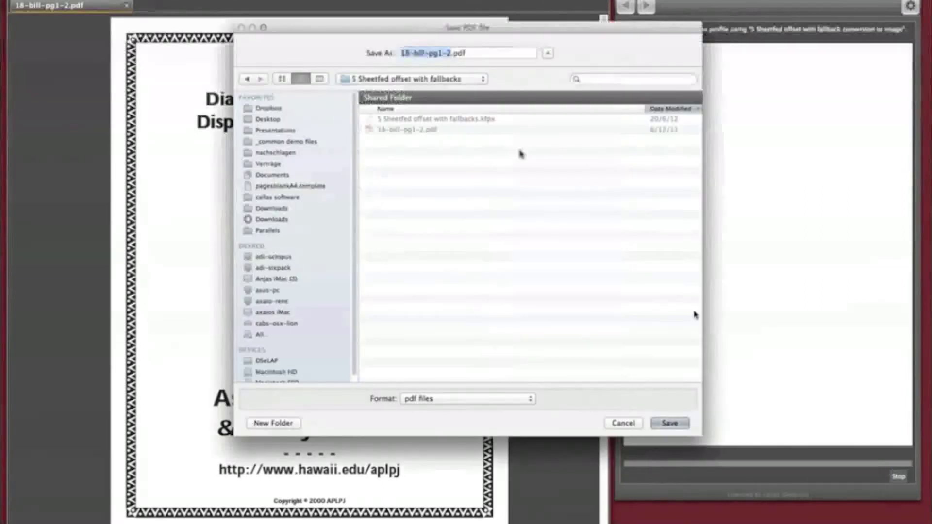
left_click(442, 79)
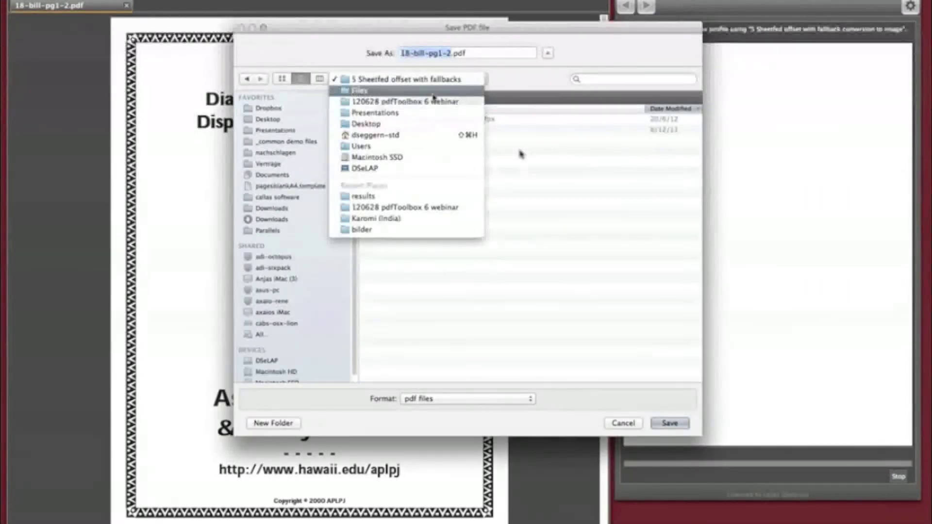
left_click(433, 93)
double_click(391, 124)
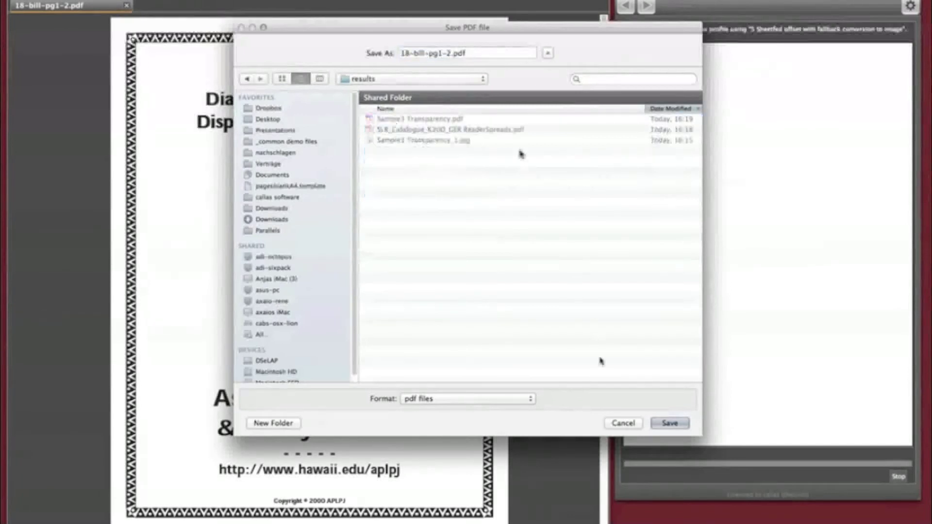
left_click(670, 423)
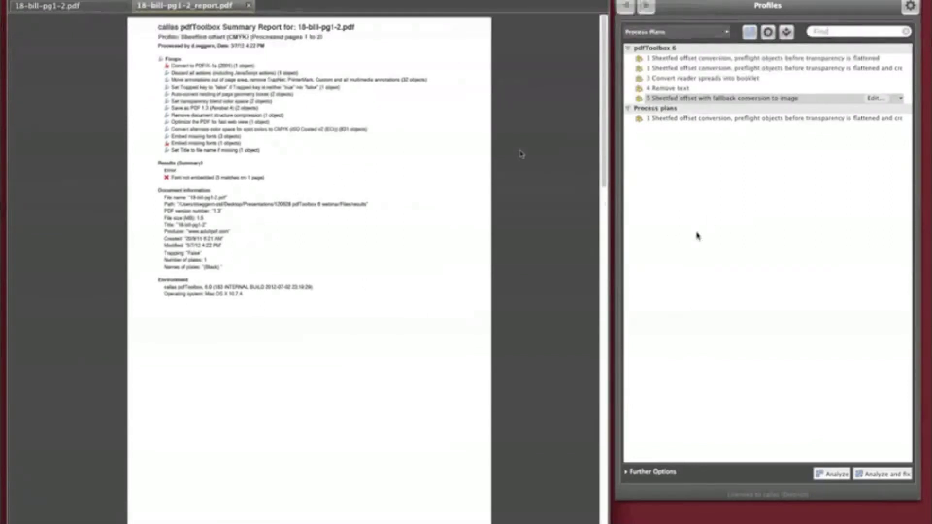
Return to 18-bill-pg1-2.pdf, show its process plan results, and expand the first Sheetfed offset (CMYK) run and its failed Embed missing fonts entry
left_click(99, 5)
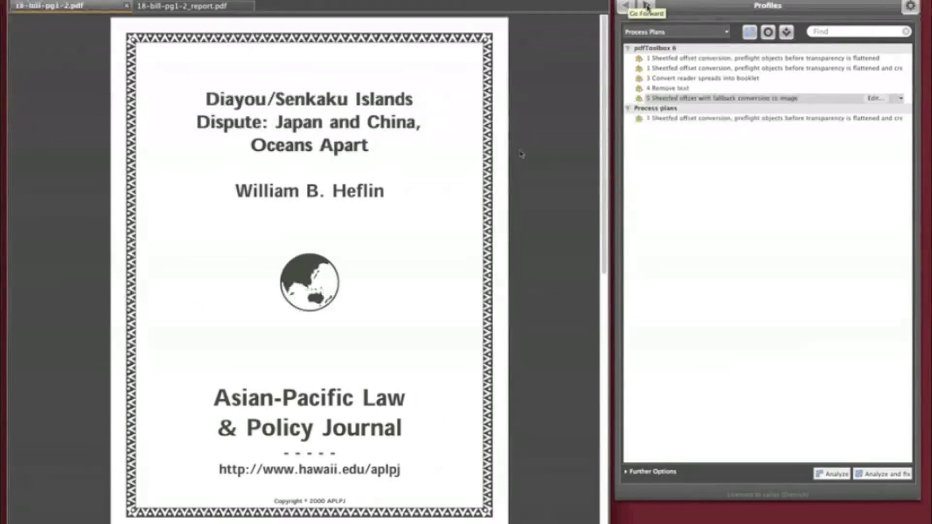
left_click(647, 5)
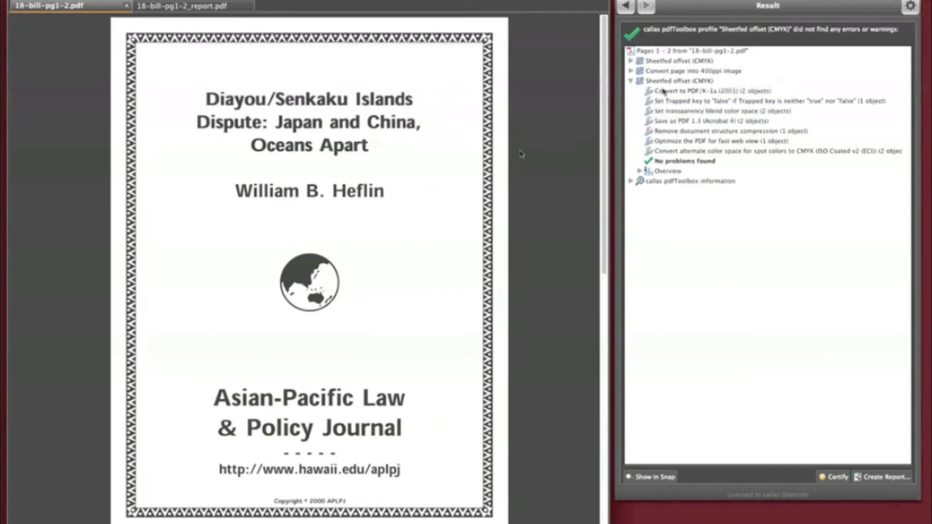
left_click(631, 61)
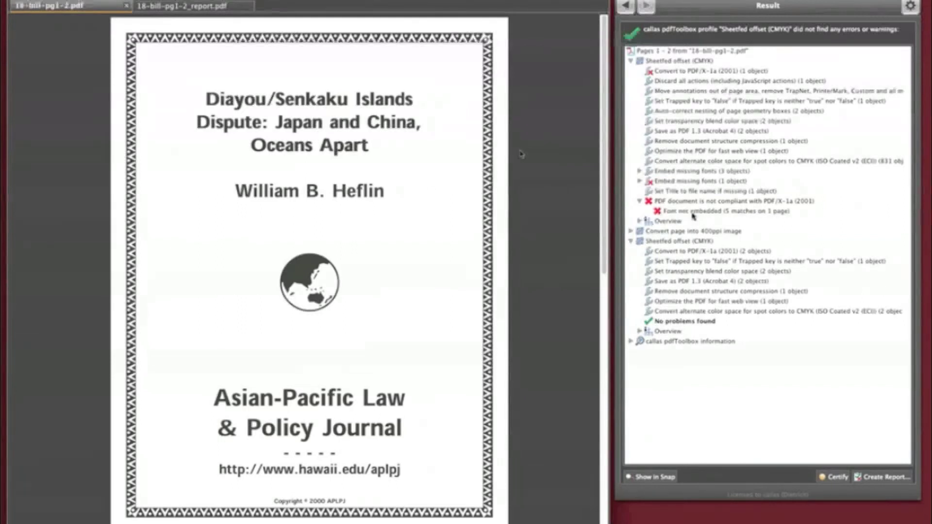
left_click(639, 181)
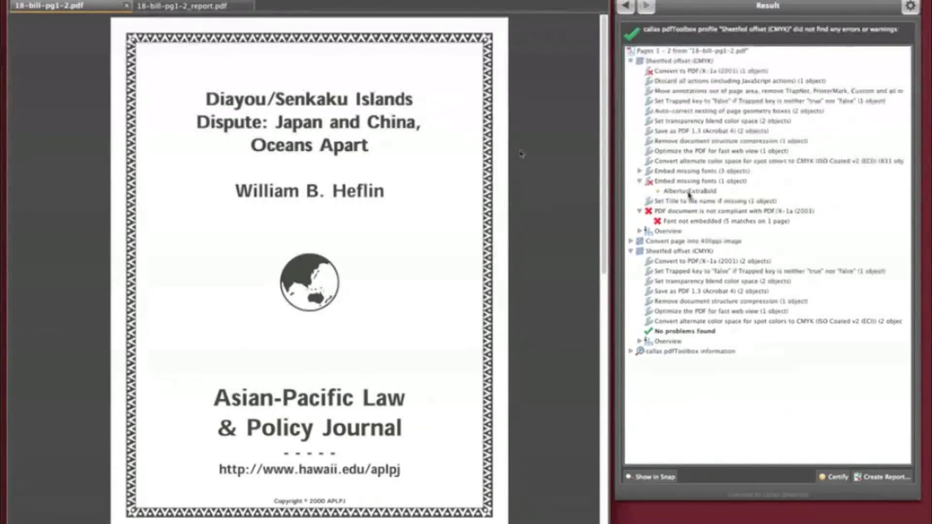
Review the "Convert page into 400ppi image" entries and the second Sheetfed offset (CMYK) run, collapsing the failed font entry and that second run
left_click(640, 181)
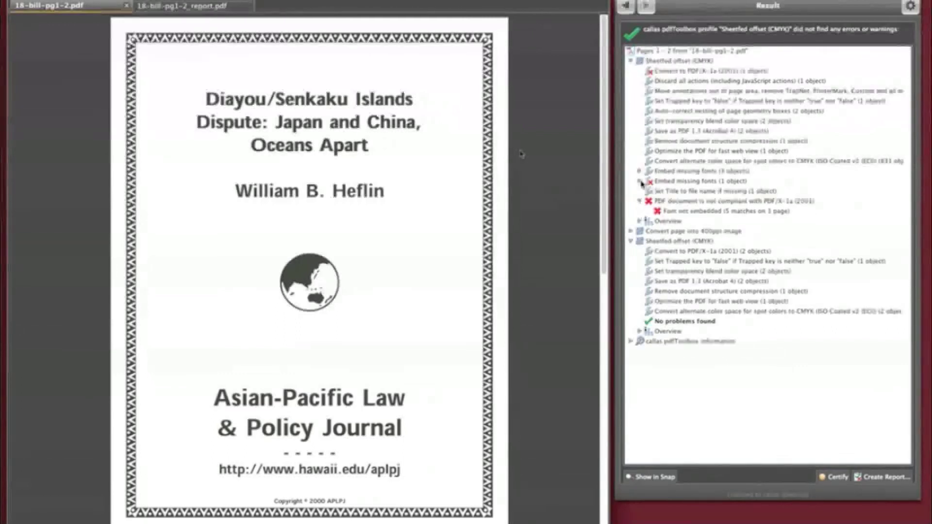
left_click(633, 232)
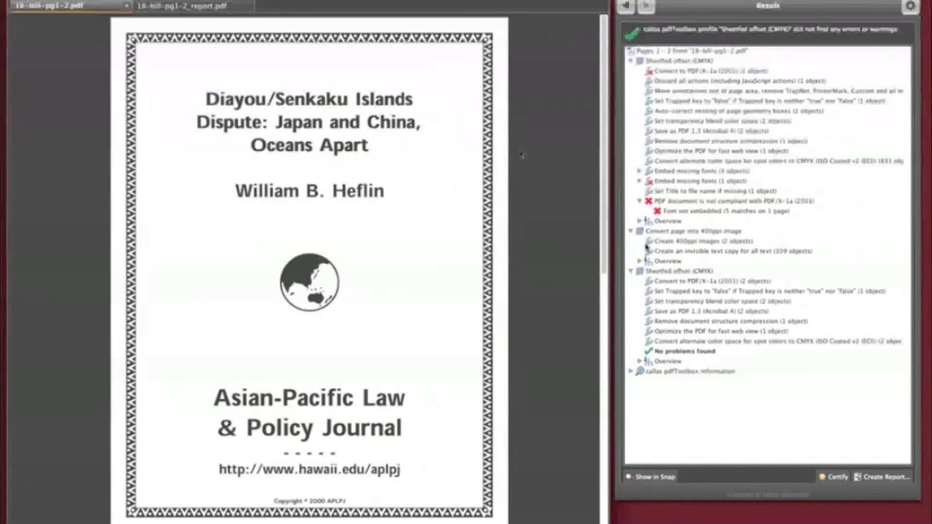
left_click(661, 353)
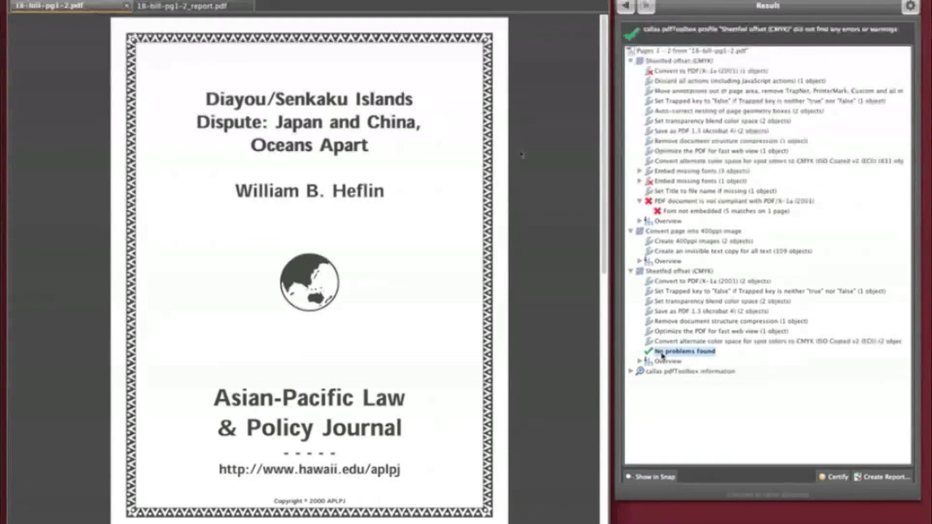
left_click(630, 271)
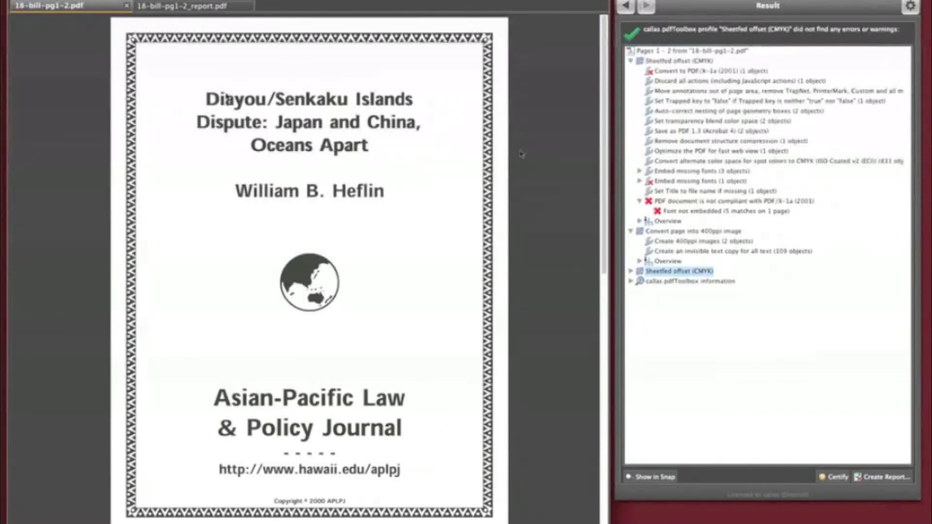
Magnify the title text of 18-bill-pg1-2.pdf with the Loupe to examine its letter edges, and close the Loupe
left_click_drag(228, 93, 253, 103)
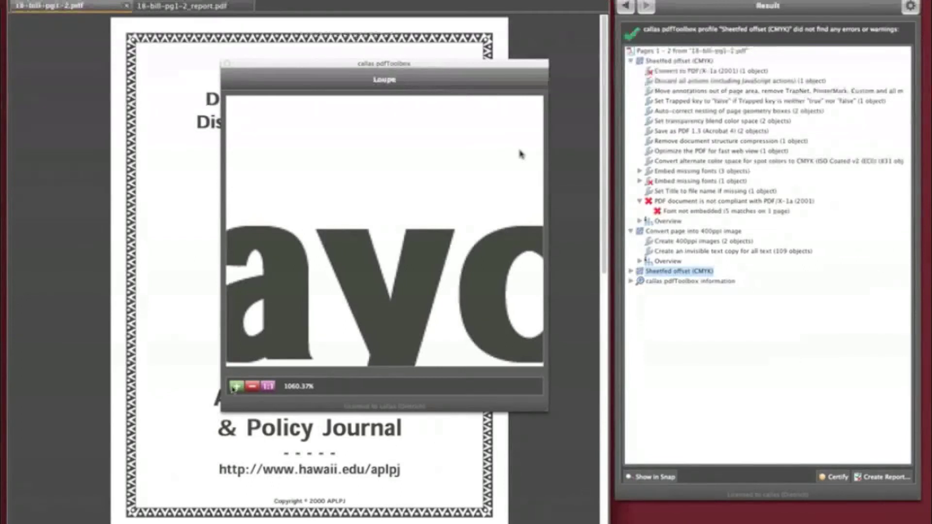
left_click(236, 387)
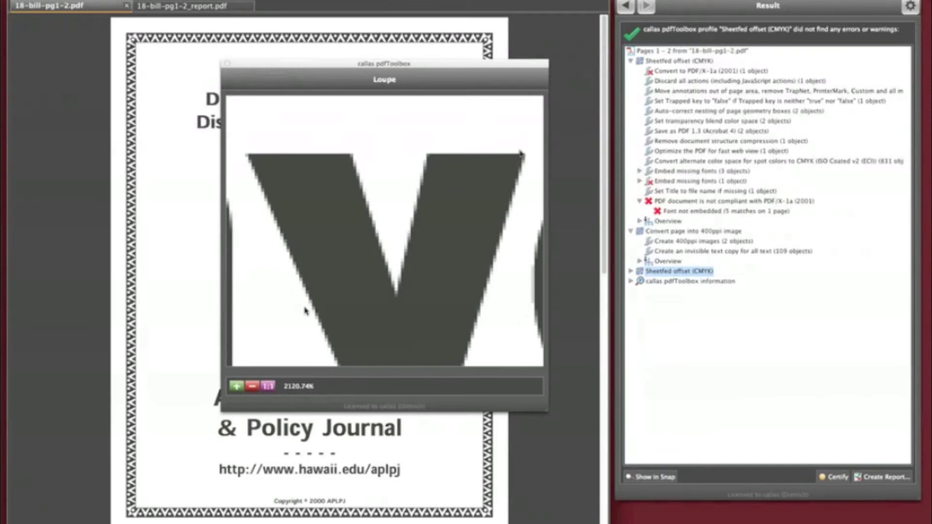
left_click_drag(484, 66, 769, 195)
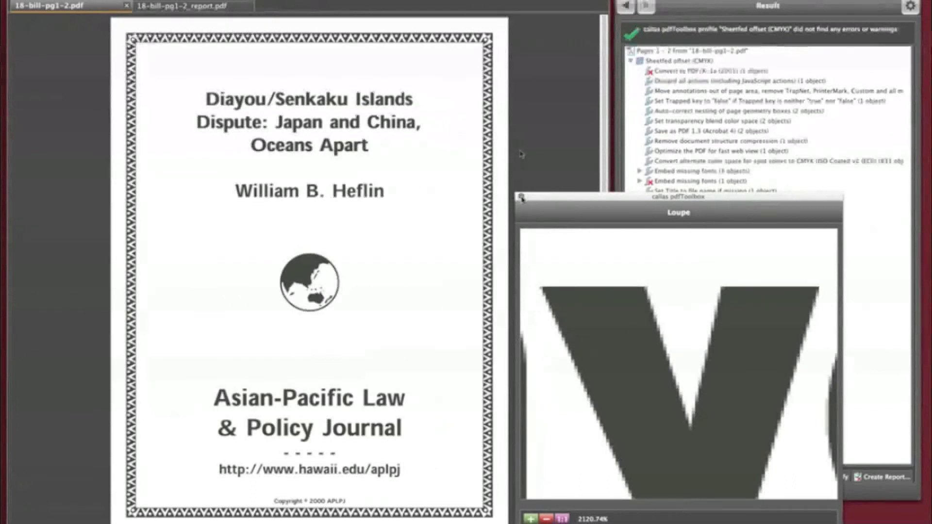
left_click(521, 197)
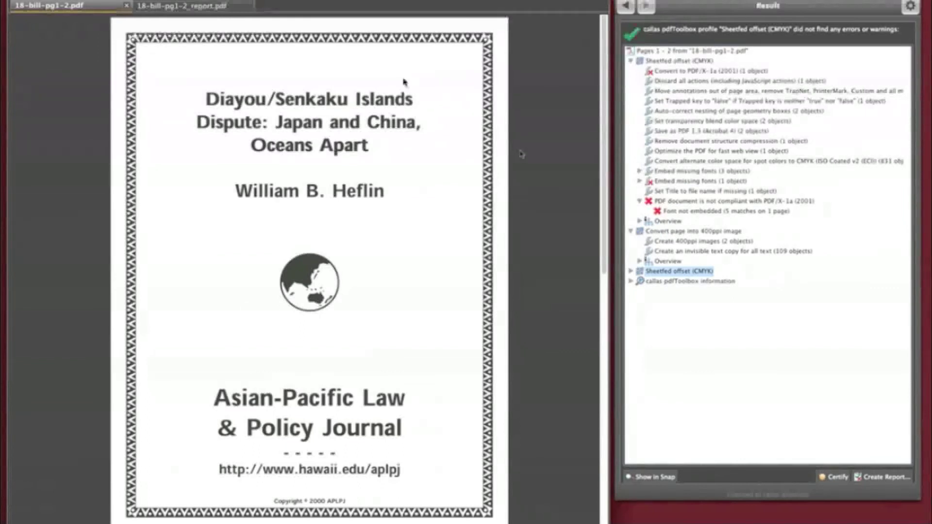
Close 18-bill-pg1-2.pdf, and magnify the highlighted title on the report's problem page with the Loupe before closing the report
left_click(127, 6)
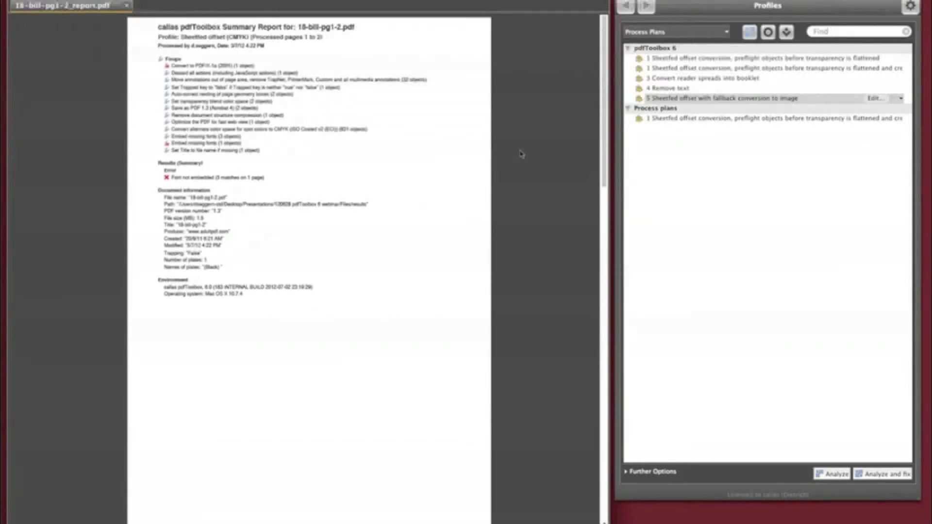
scroll(521, 155, "down", 3)
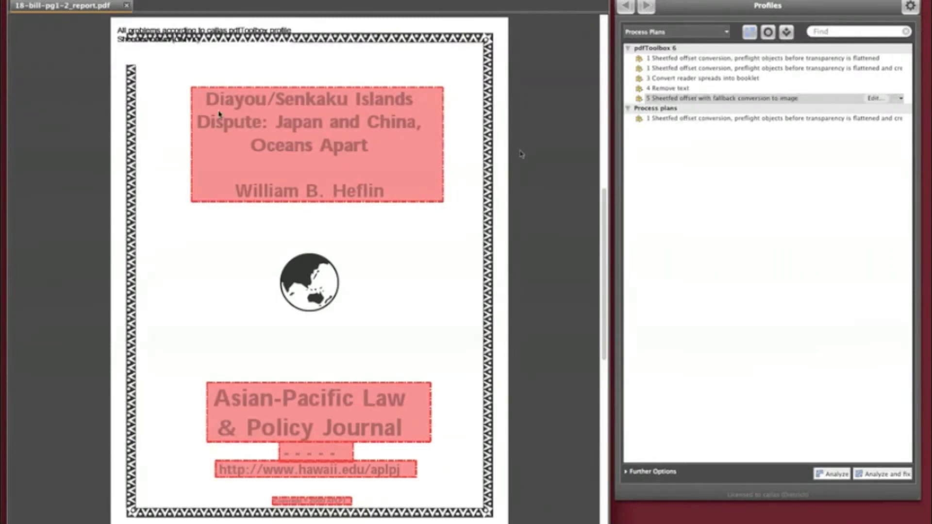
left_click(253, 99)
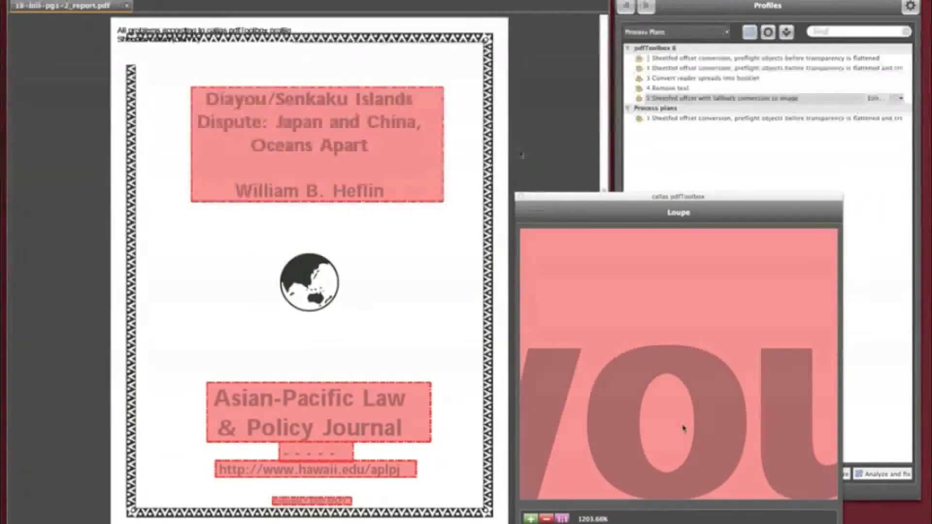
left_click_drag(664, 197, 669, 90)
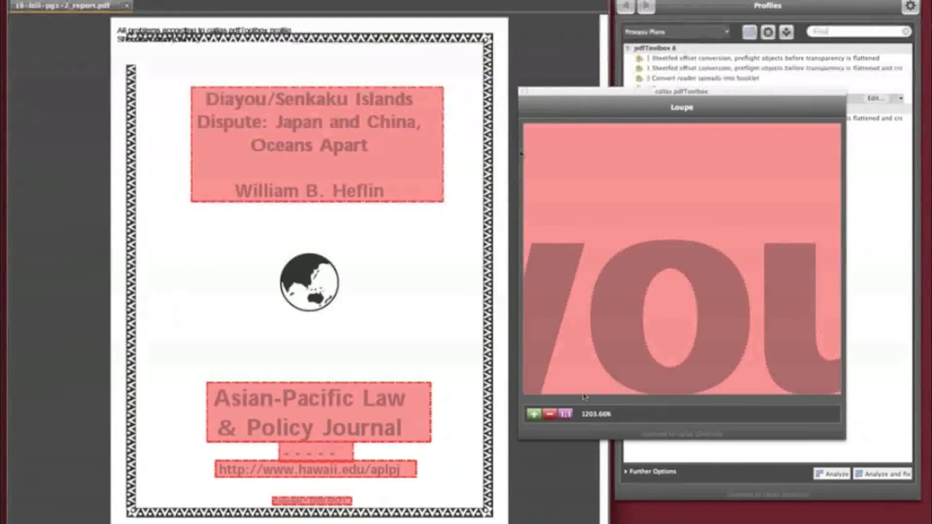
left_click(534, 414)
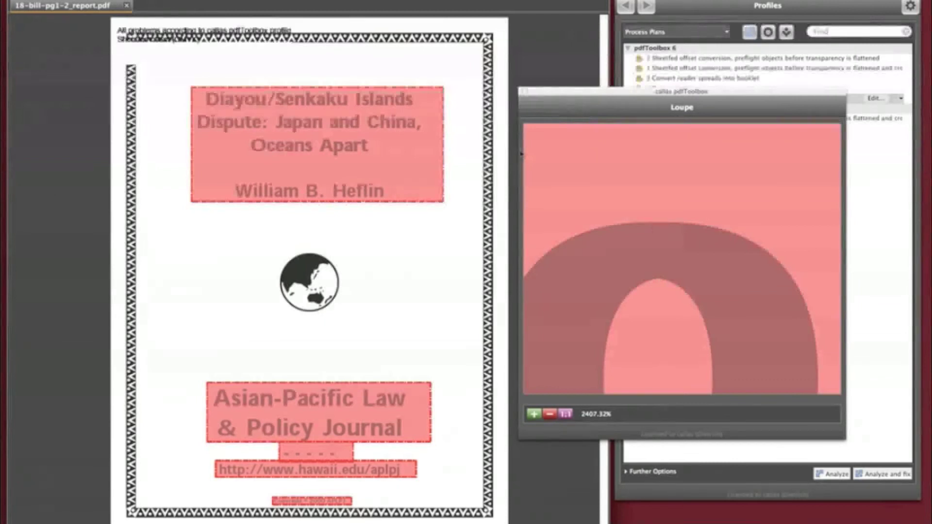
left_click(127, 8)
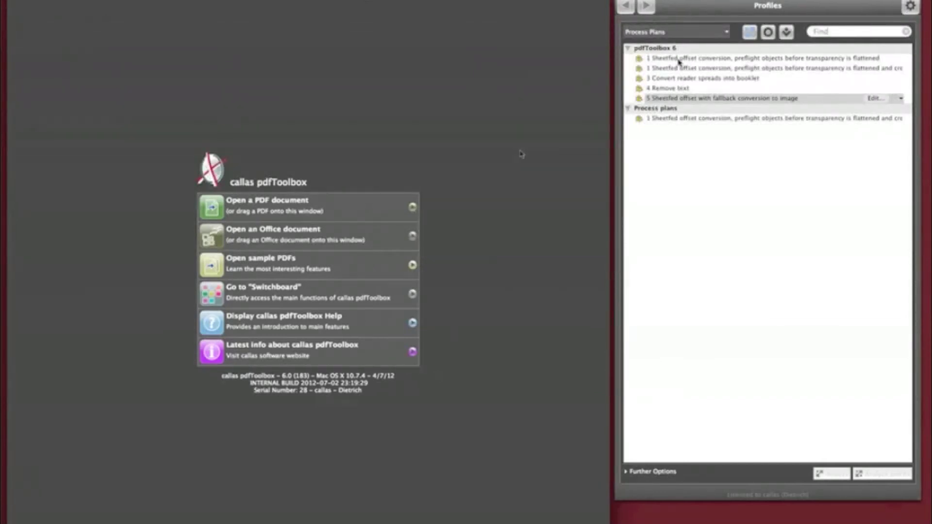
left_click(709, 119)
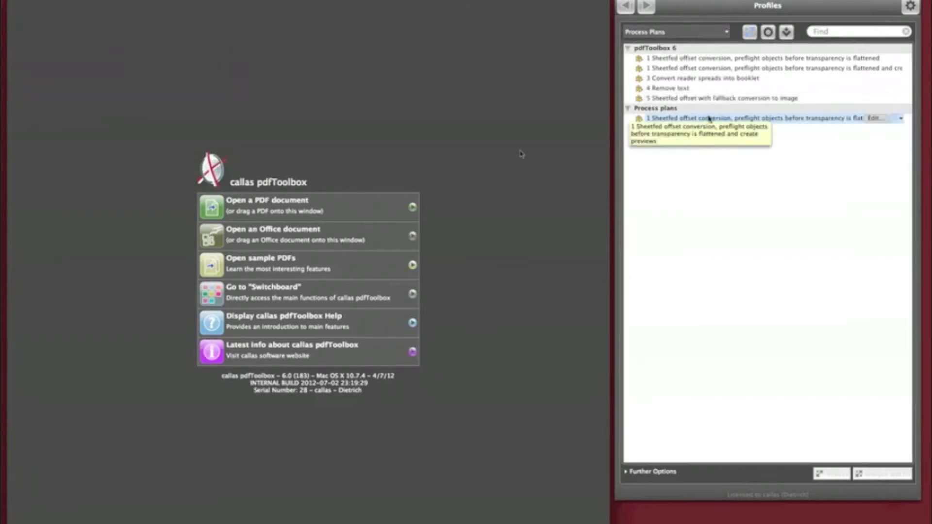
left_click(910, 6)
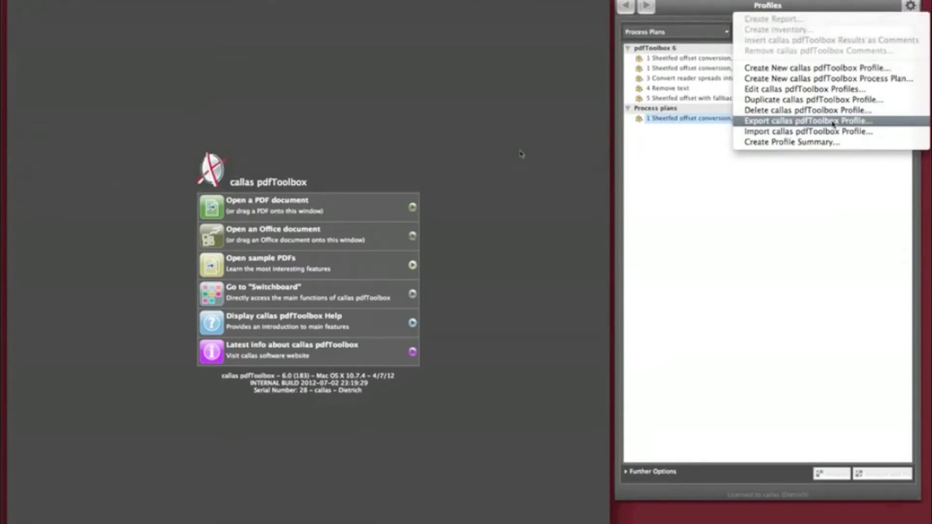
left_click(671, 226)
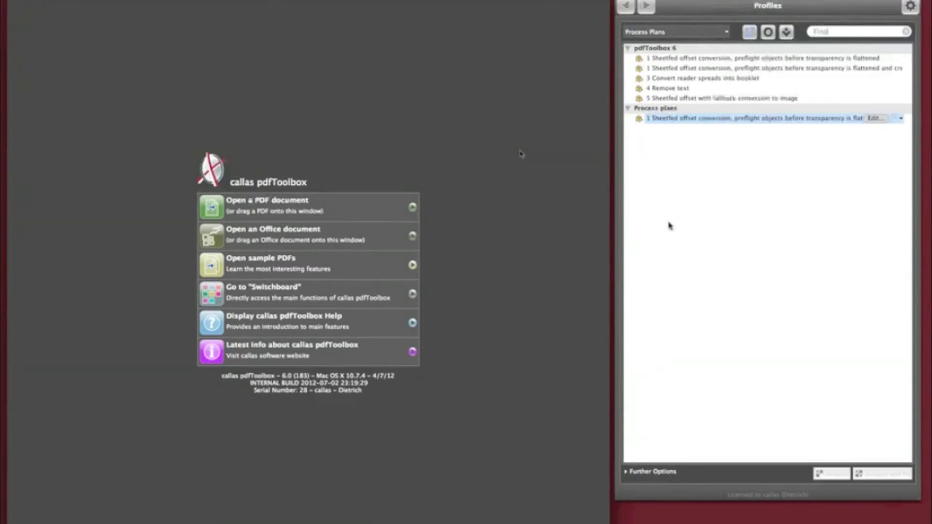
Open postkarte 8.pdf from the "6 Convert Cyan into real duplex" Finder folder in pdfToolbox and visualize its individual separations
key("super+Tab")
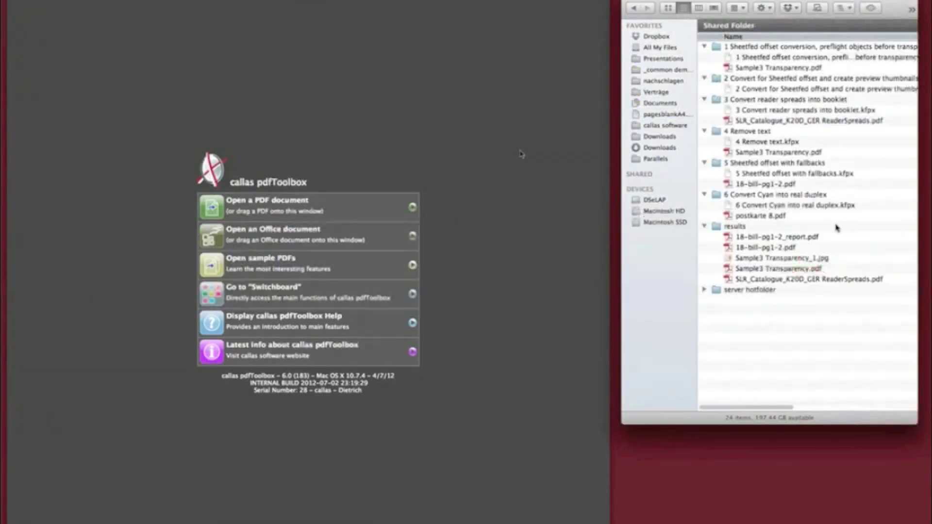
left_click_drag(756, 217, 425, 196)
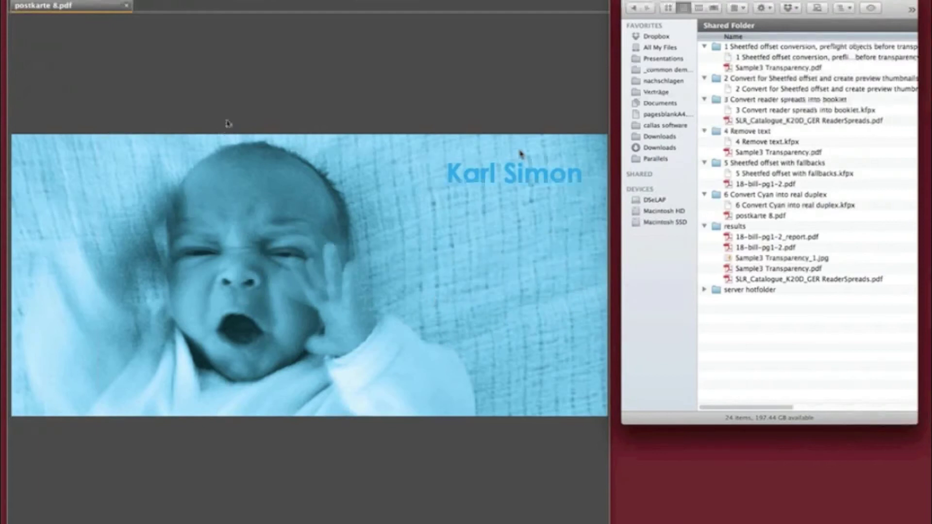
left_click(520, 154)
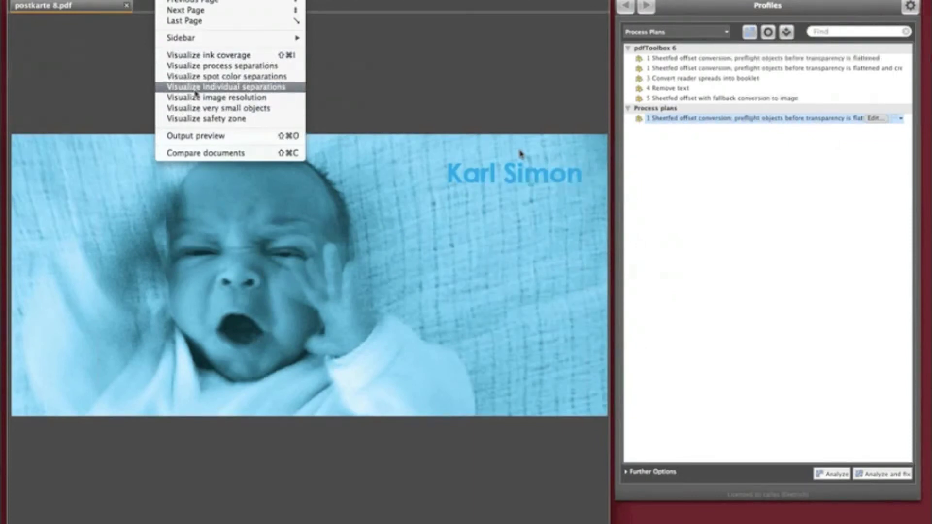
left_click(196, 88)
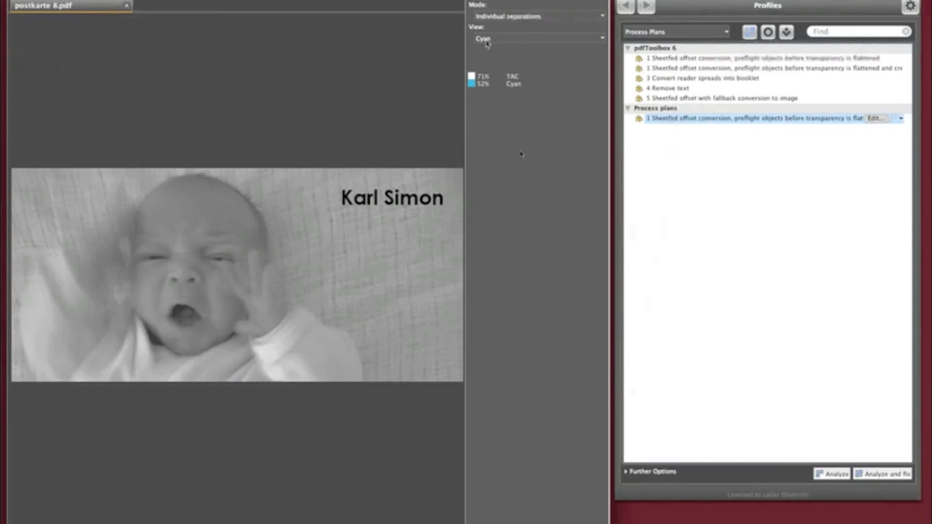
Examine the Magenta, Yellow and Black separations of postkarte 8.pdf, return to Regular page view, and close the separation view
left_click(487, 42)
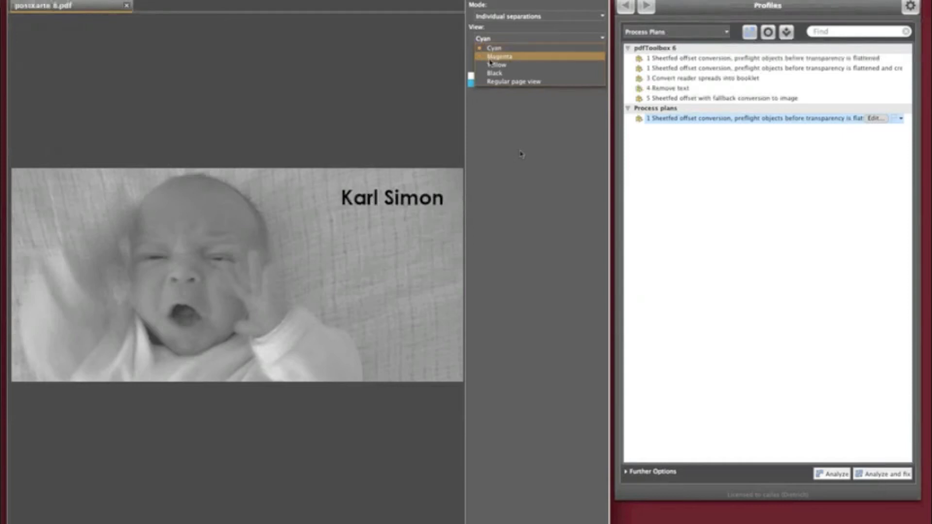
left_click(490, 57)
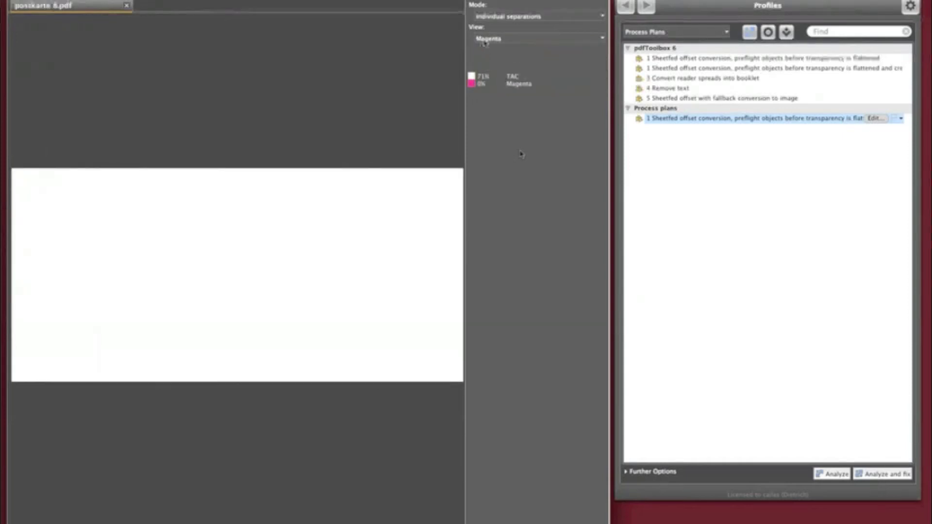
left_click(485, 42)
left_click(492, 65)
left_click(498, 40)
left_click(495, 73)
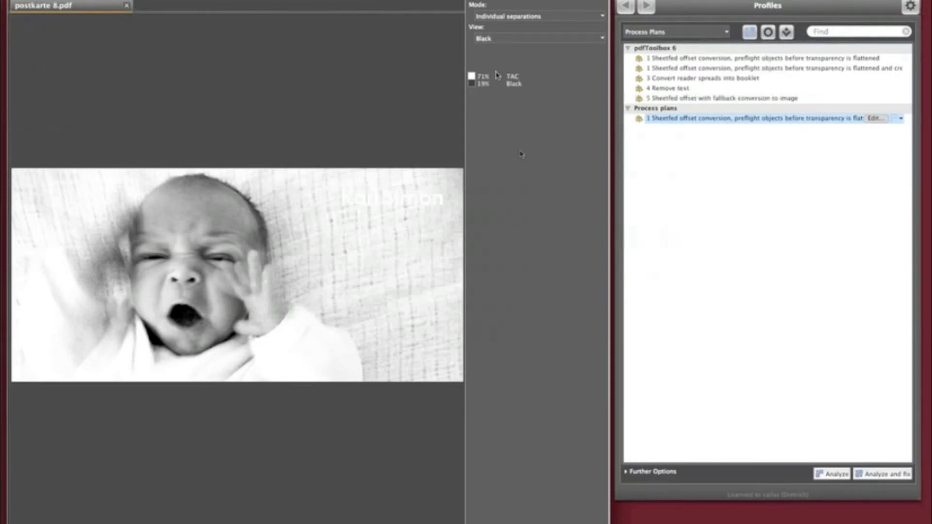
left_click(487, 39)
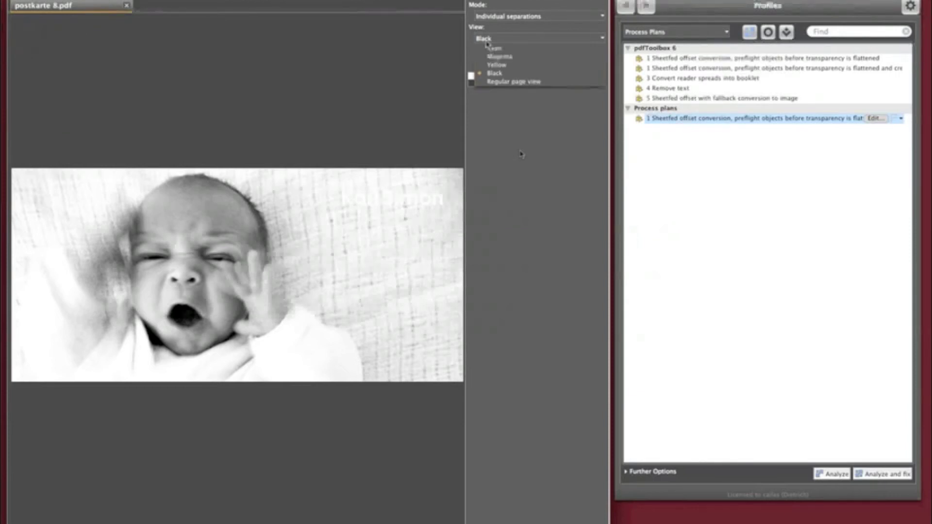
left_click(496, 82)
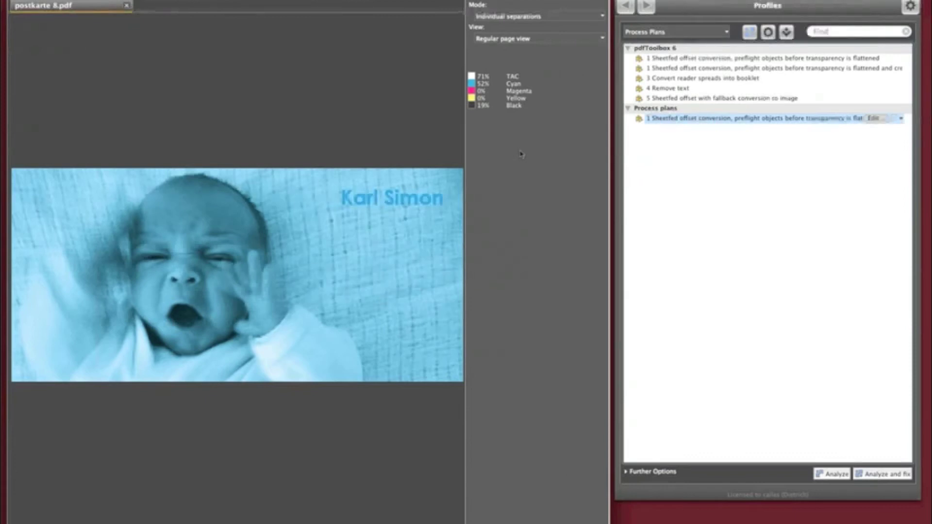
key("Escape")
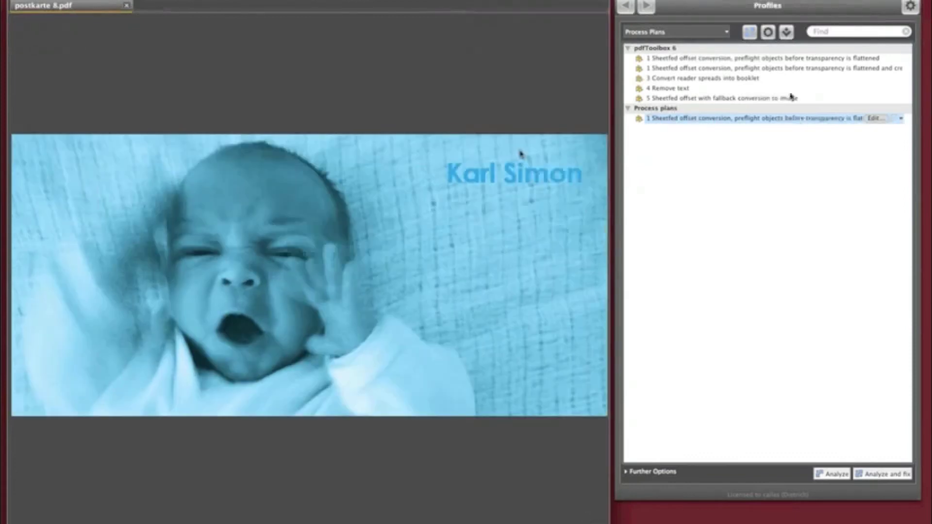
Analyze and fix postkarte 8.pdf with "6 Convert Cyan into real duplex" from the pdfToolbox 6 group and save the PDF in the results folder
left_click(651, 33)
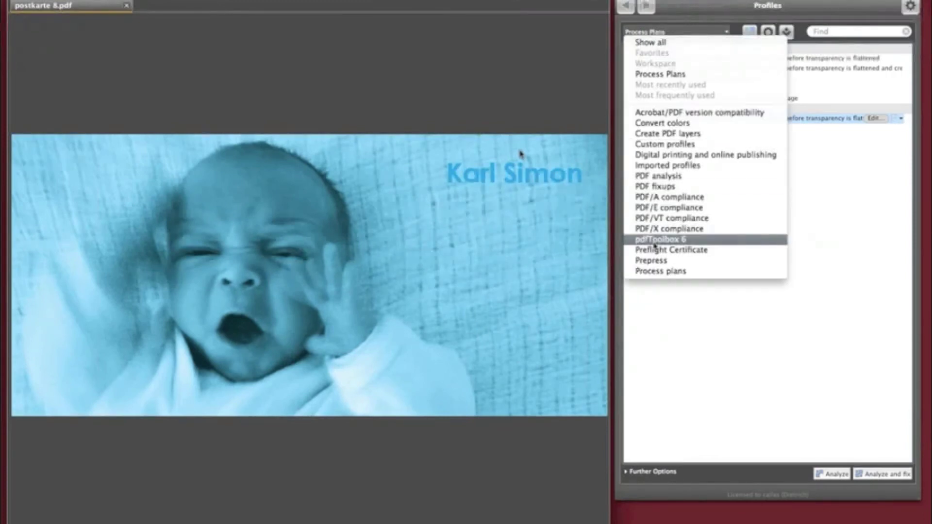
left_click(656, 241)
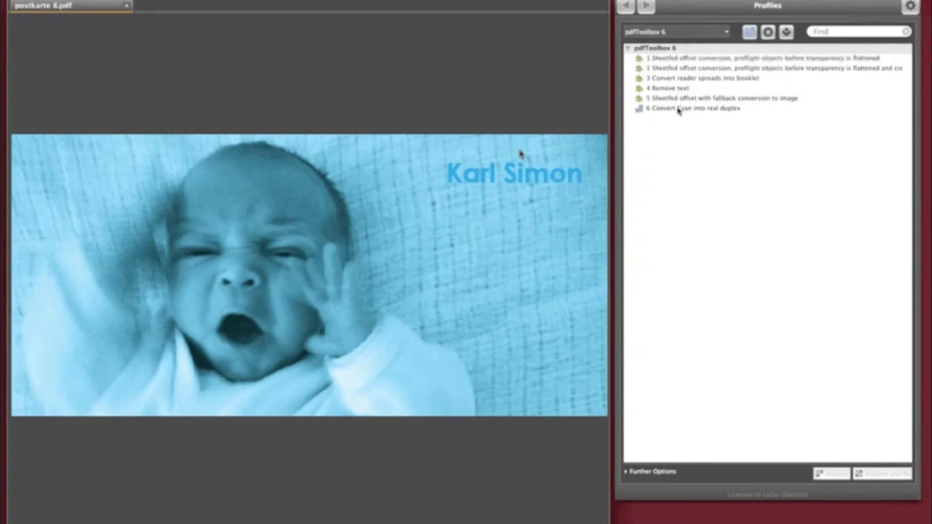
left_click(680, 110)
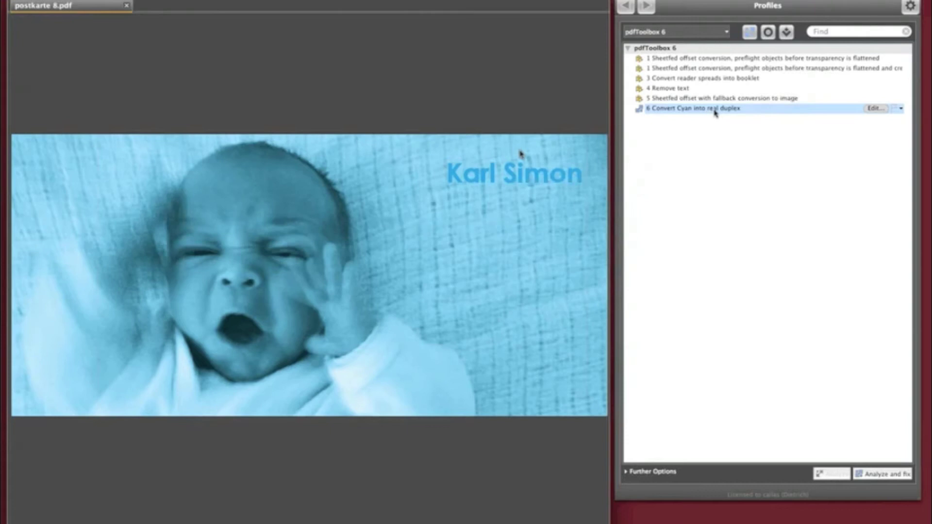
left_click(868, 474)
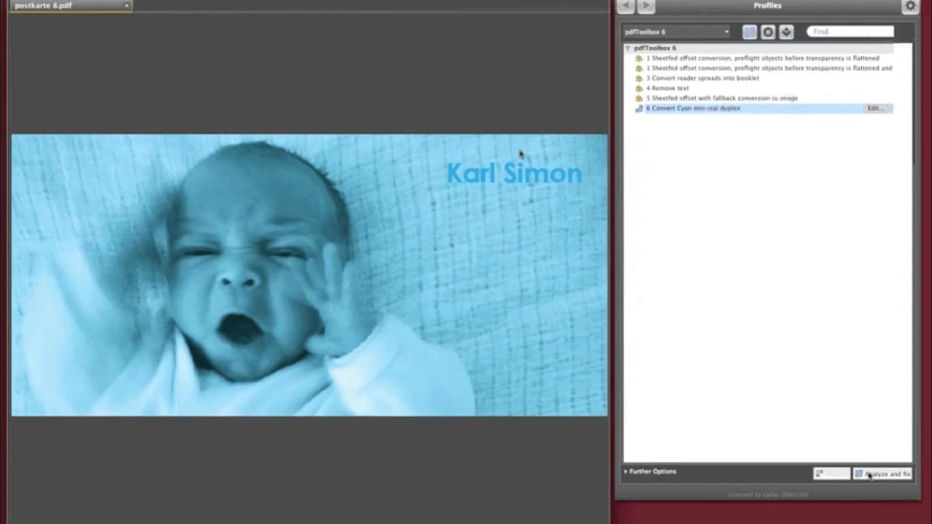
left_click(434, 79)
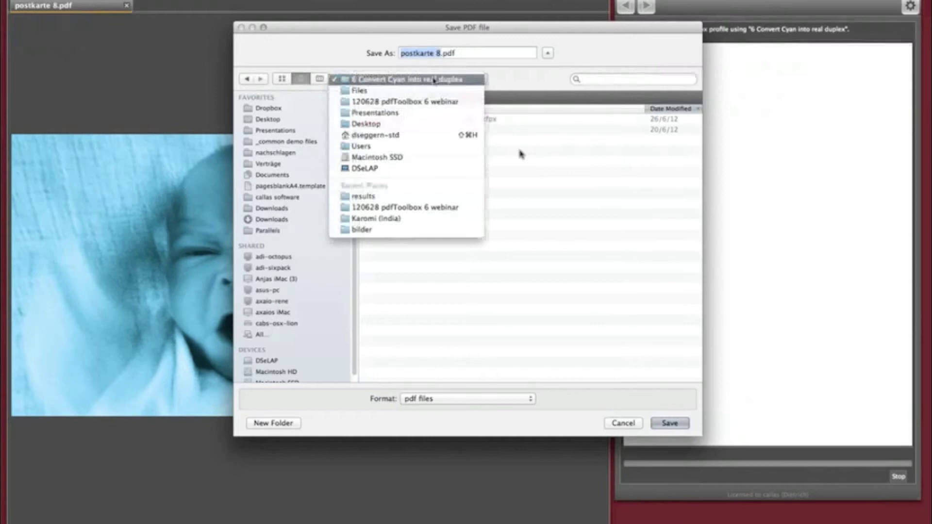
left_click(391, 92)
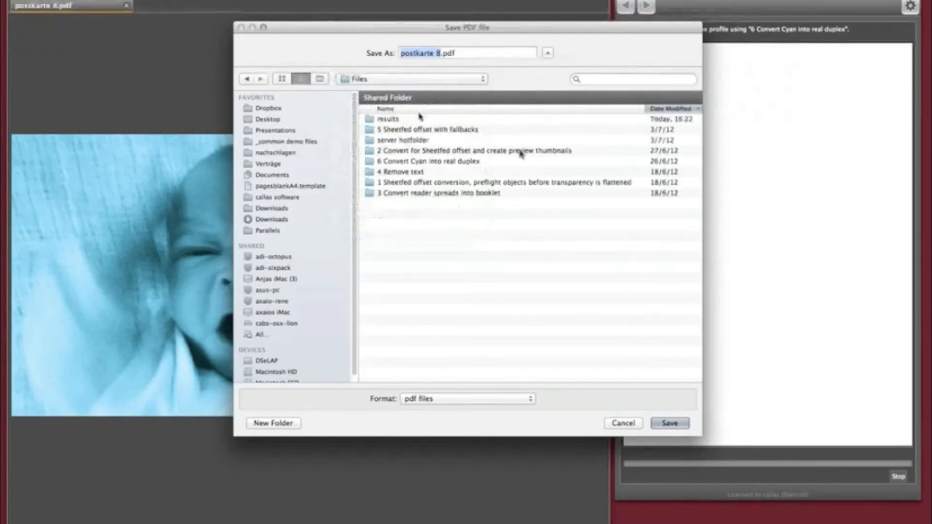
double_click(390, 119)
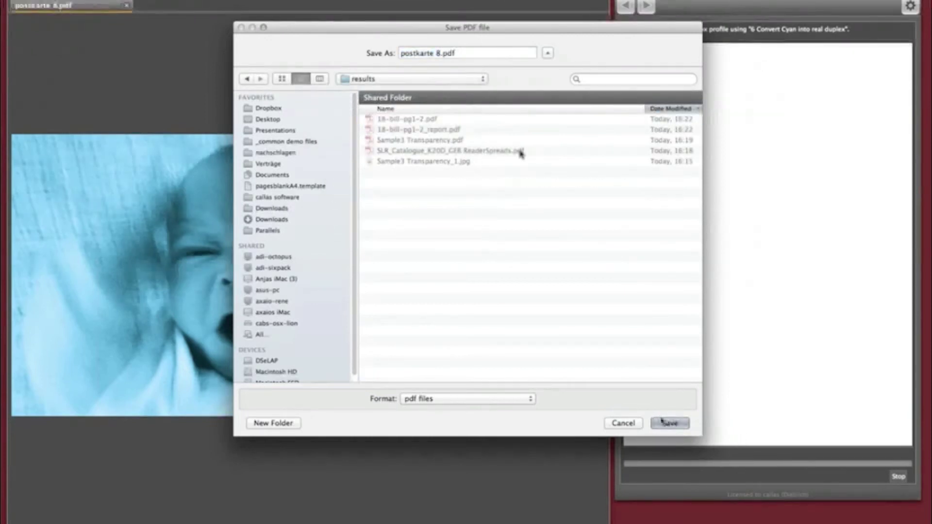
left_click(669, 422)
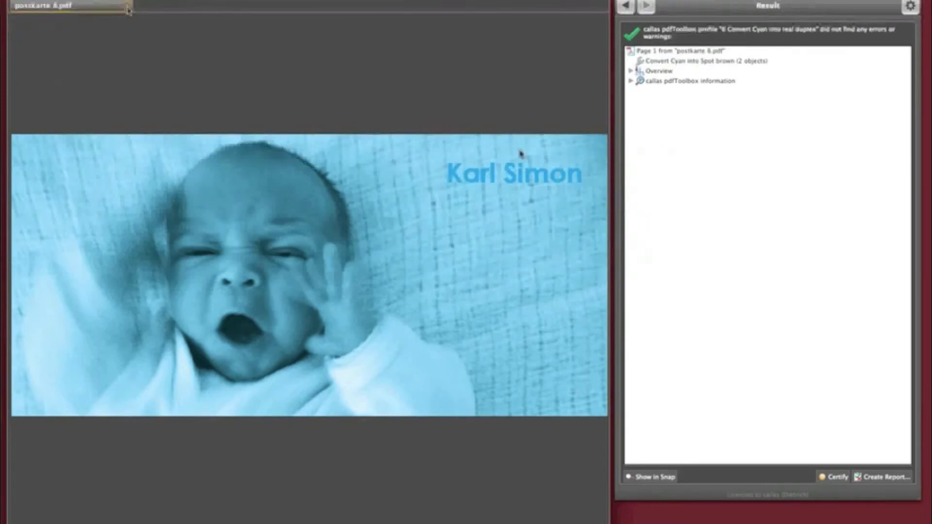
Close the original postkarte 8.pdf and open the converted postkarte 8.pdf from the Finder's results folder in pdfToolbox
left_click(129, 9)
key("super+Tab")
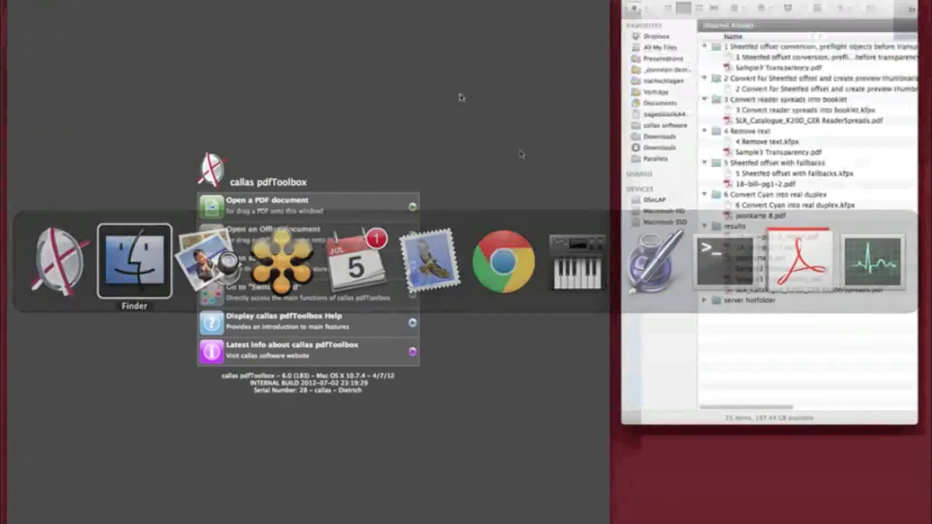
left_click(742, 260)
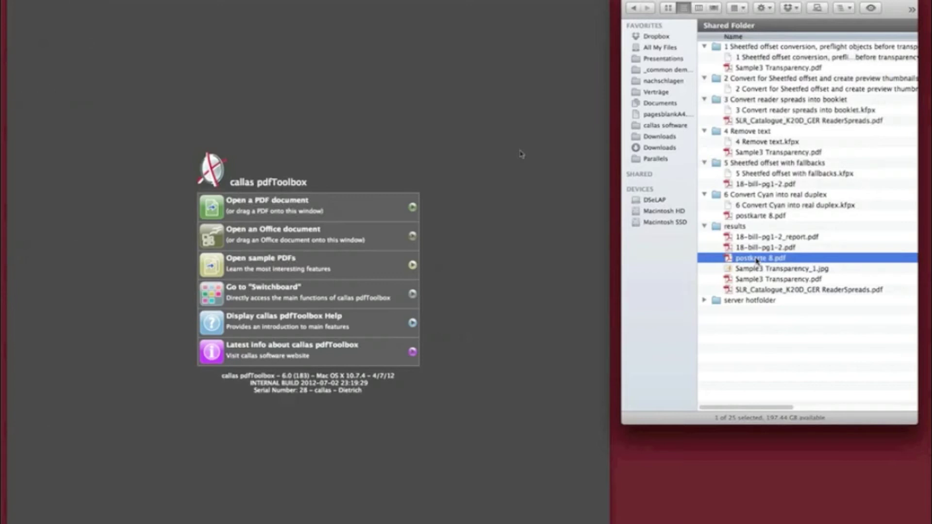
left_click_drag(757, 261, 324, 232)
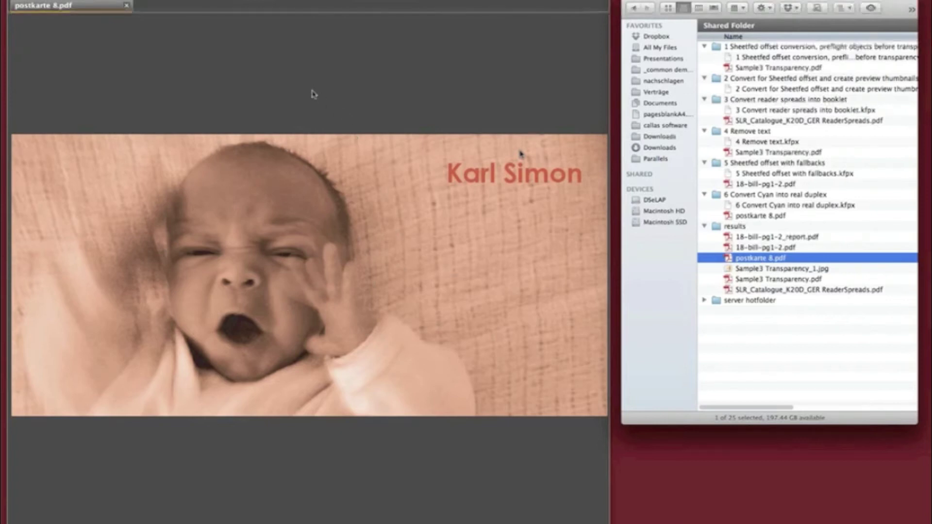
Visualize the individual separations of the converted postkarte 8.pdf, examine the Spot brown separation, and close the separation view
left_click(177, 55)
left_click(179, 1)
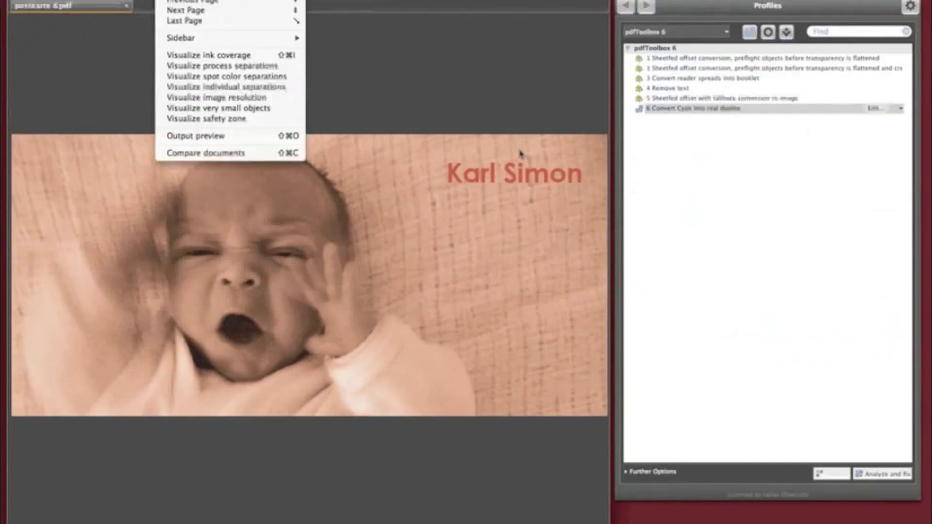
left_click(207, 86)
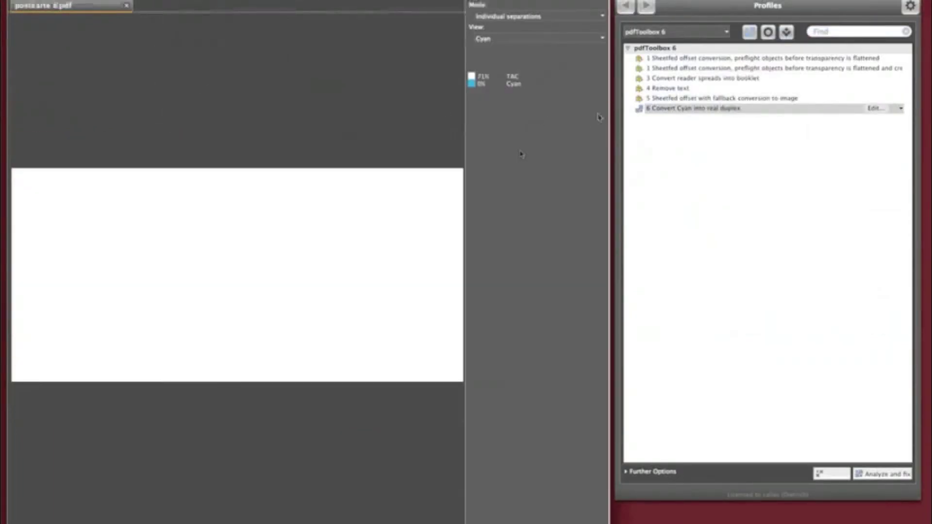
left_click(486, 38)
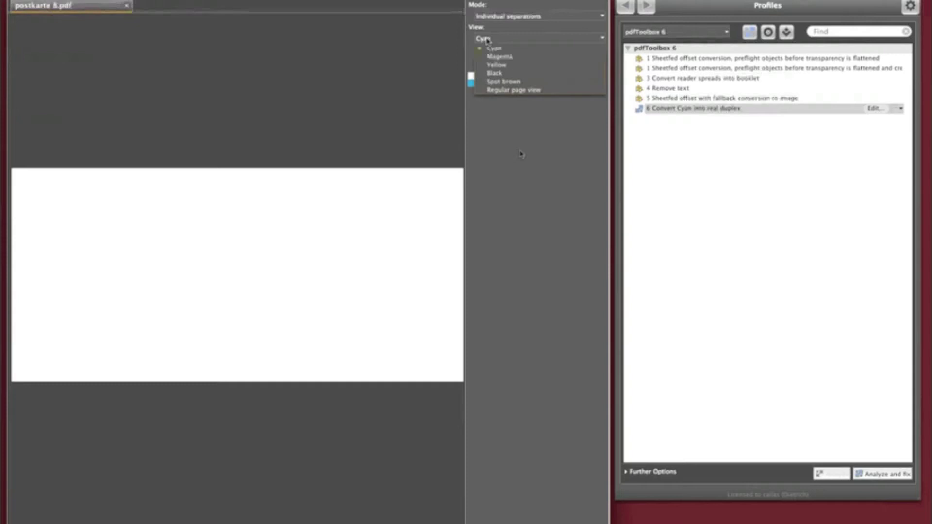
left_click(499, 82)
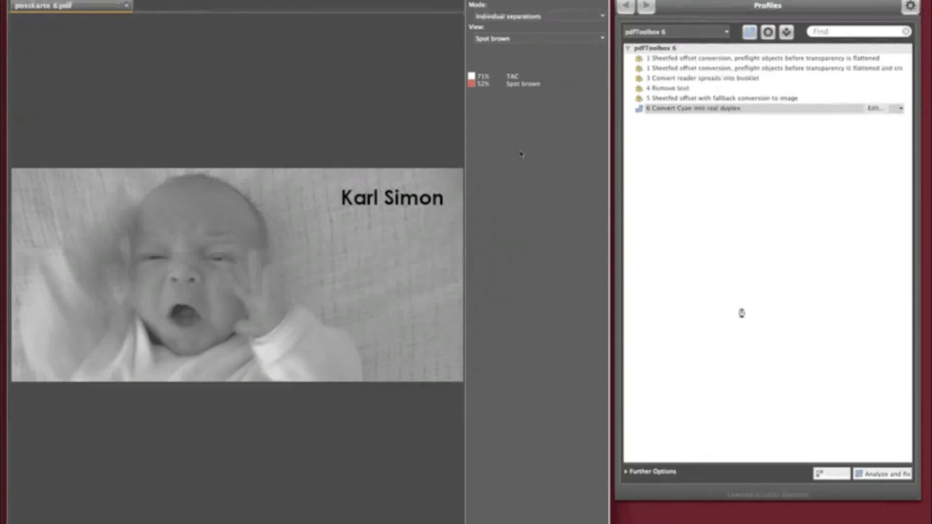
left_click(738, 292)
Edit the profile "6 Convert Cyan into real duplex" and open its fixup "Convert Cyan into Spot brown" at the source color name
left_click(818, 106)
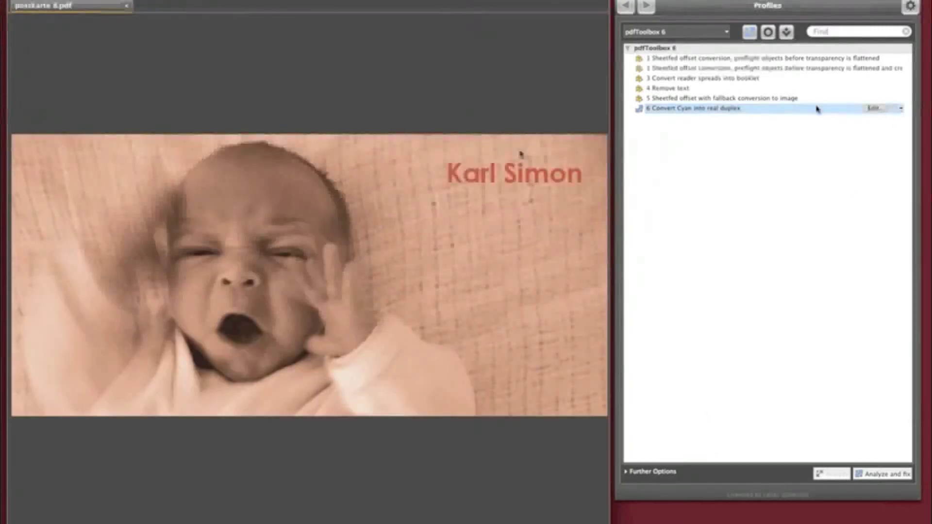
left_click(873, 108)
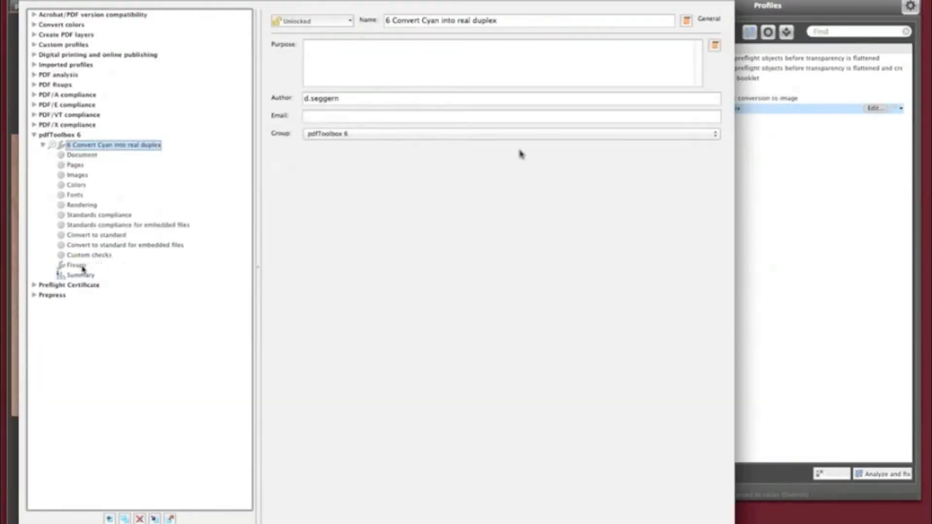
left_click(76, 265)
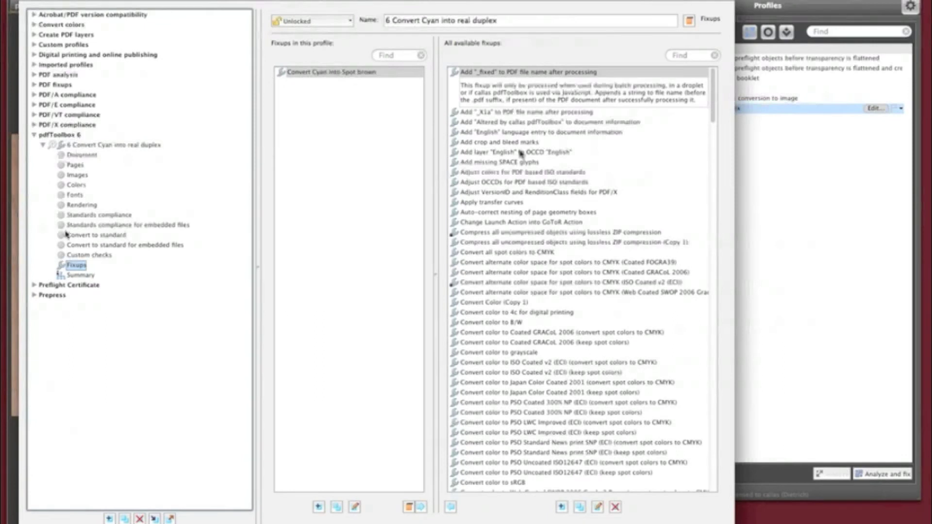
left_click(339, 74)
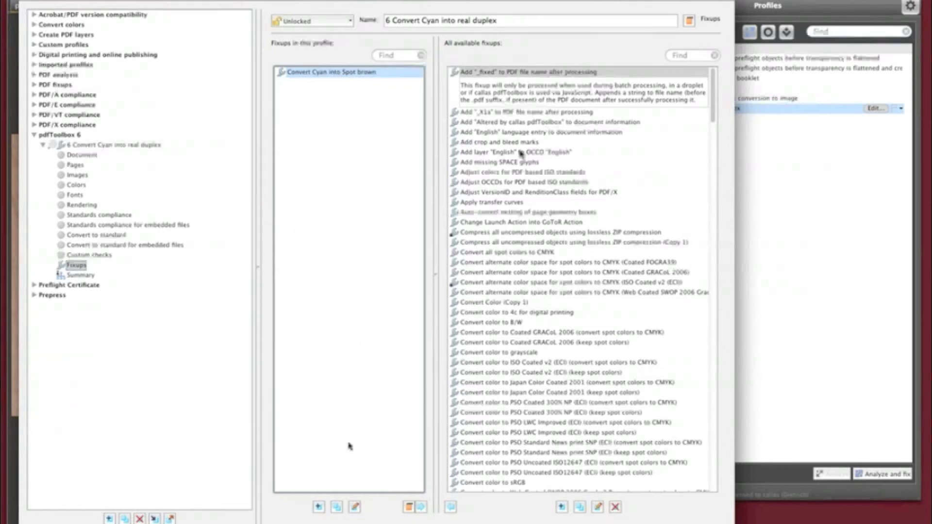
left_click(356, 508)
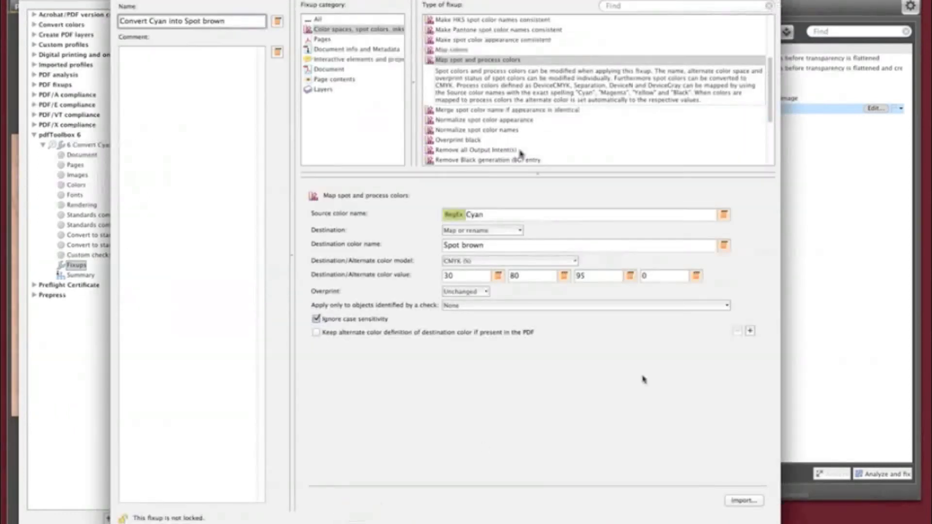
left_click(507, 214)
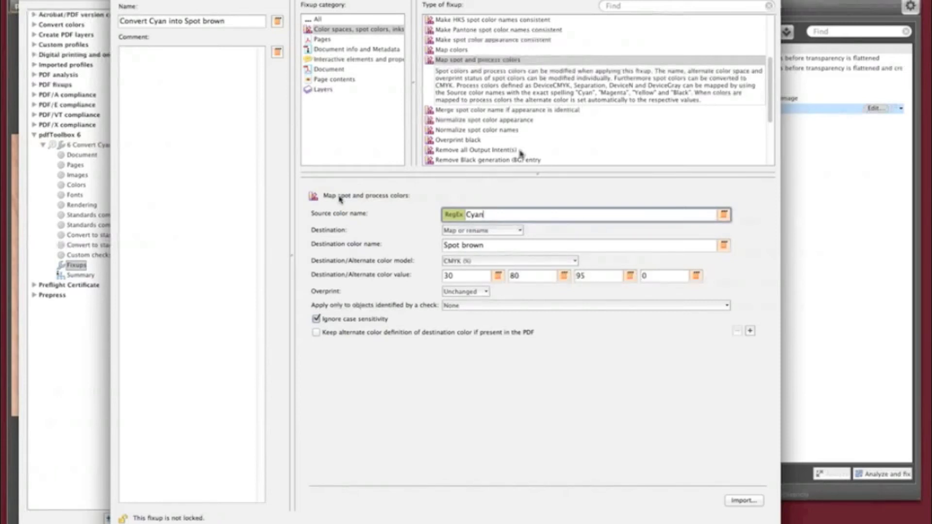
double_click(504, 214)
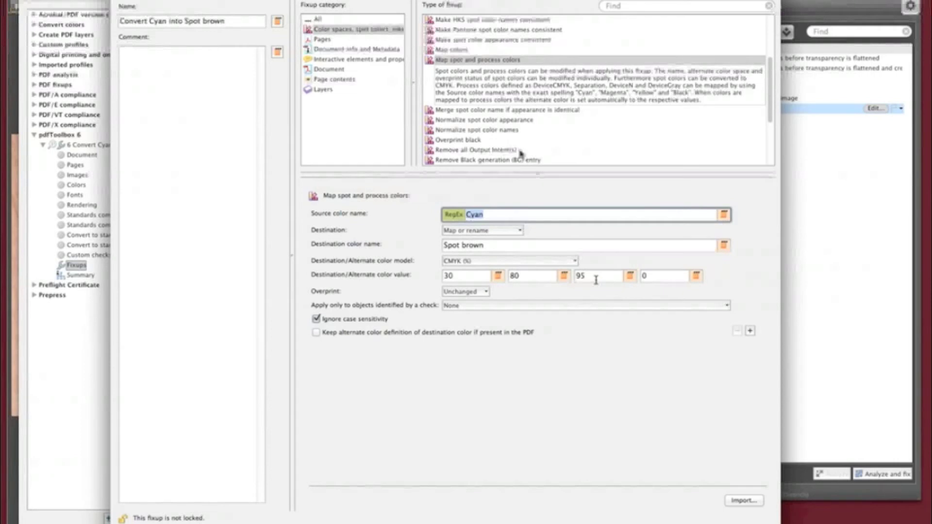
Try adding a second color mapping with Magenta as the source color name, and remove that mapping again
left_click(750, 331)
left_click(493, 355)
type("Magenta")
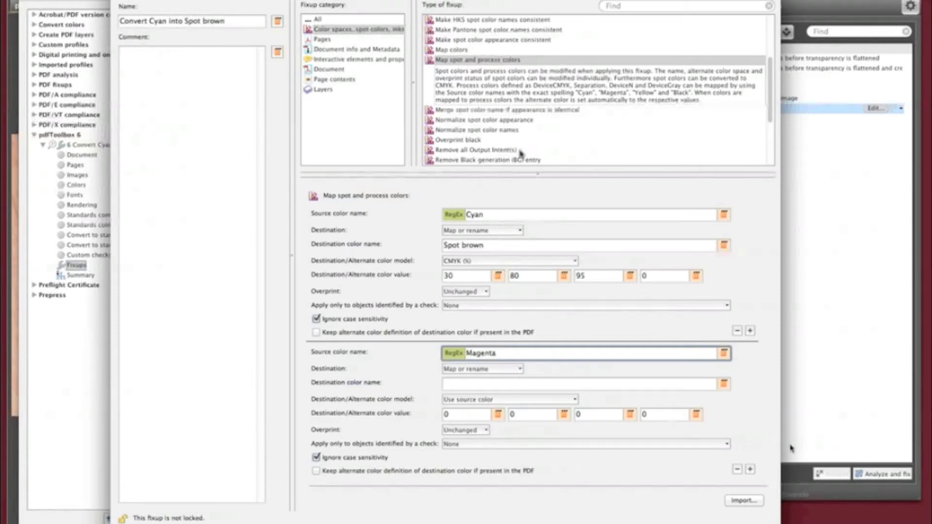
left_click(737, 470)
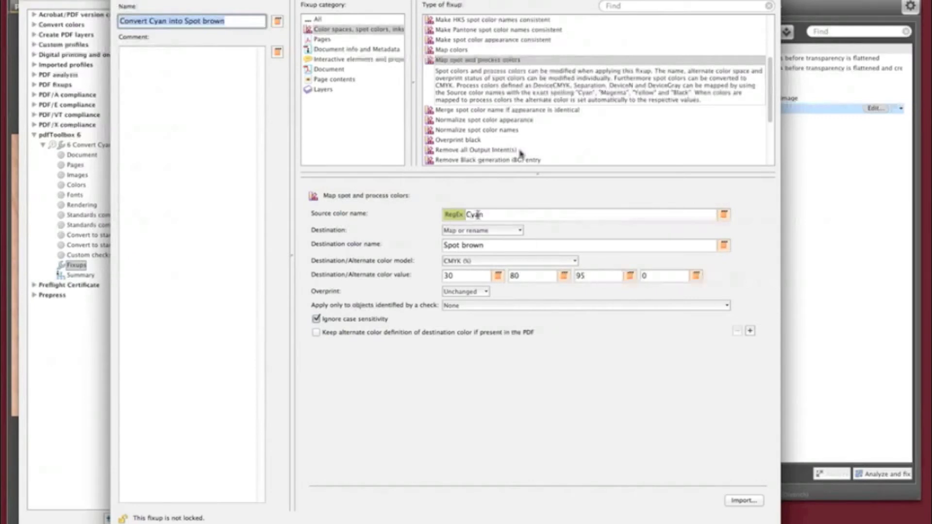
Replace the Cyan source color name in the mapping with the regular expression '.*', including the apostrophes
double_click(477, 215)
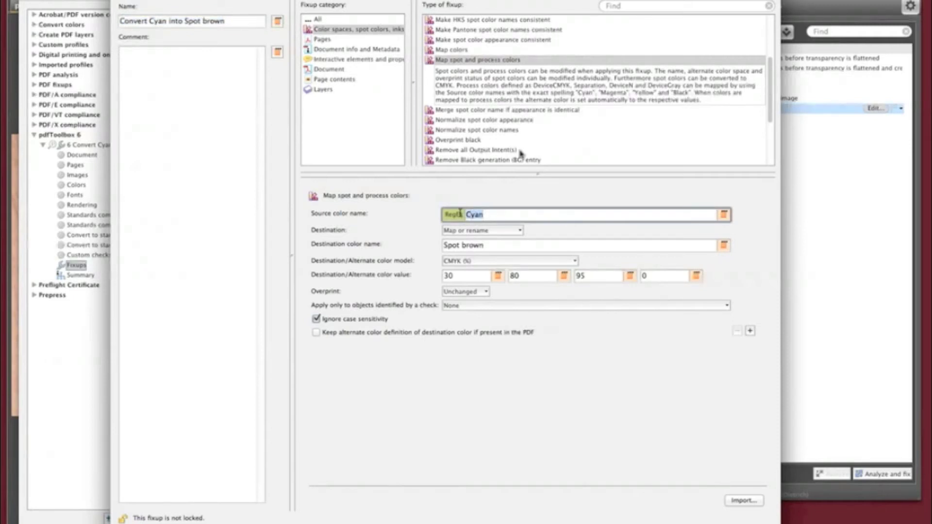
type(".*")
left_click(448, 215)
left_click(494, 216)
double_click(493, 216)
type("'")
left_click_drag(479, 214, 445, 214)
Consult the RegEx help for the source color name, and close the help, the fixup editor and the profile editor
left_click(451, 218)
left_click(455, 217)
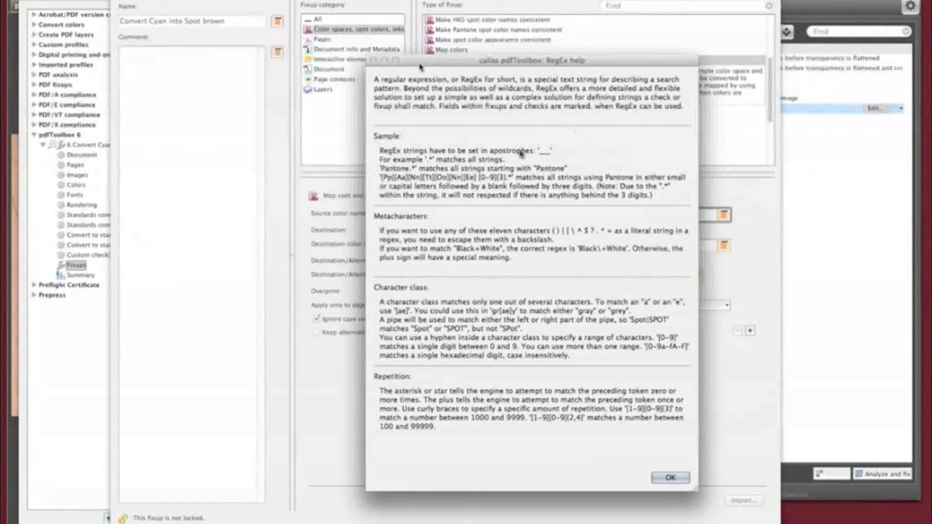
left_click(670, 478)
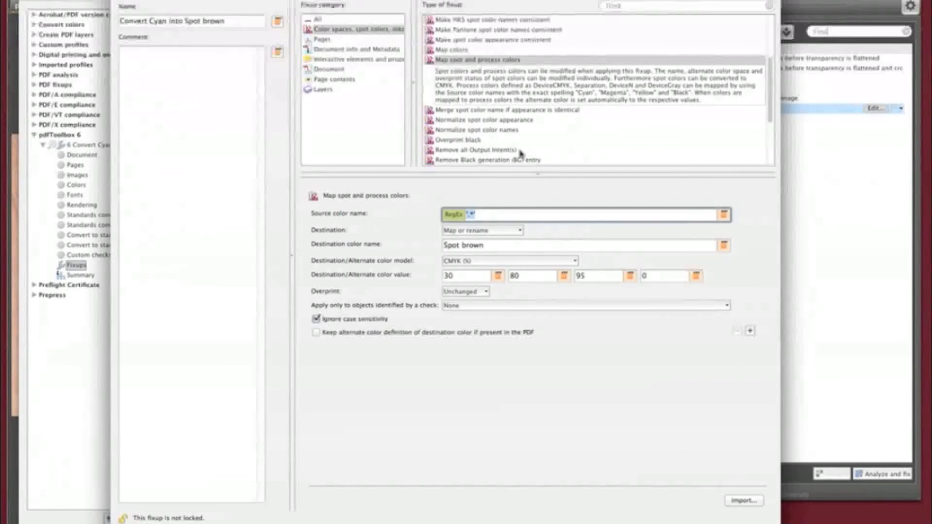
key("Return")
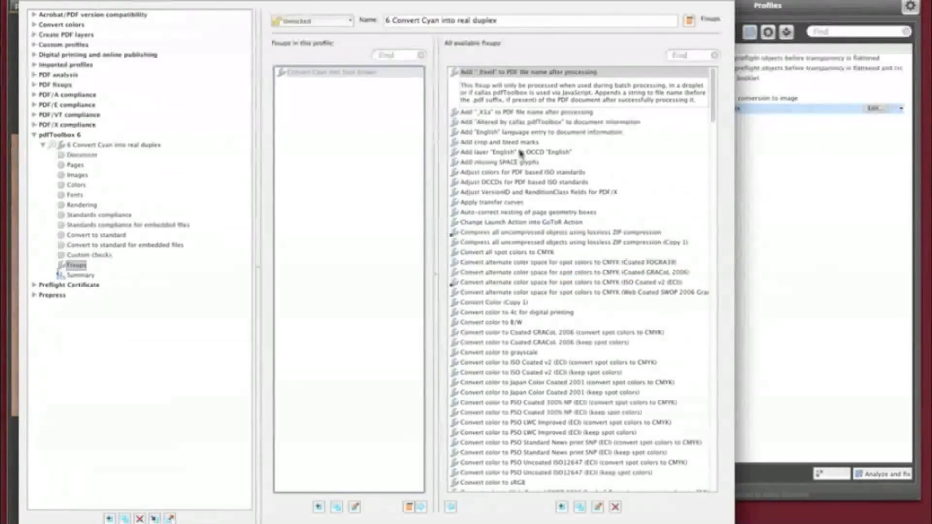
key("Return")
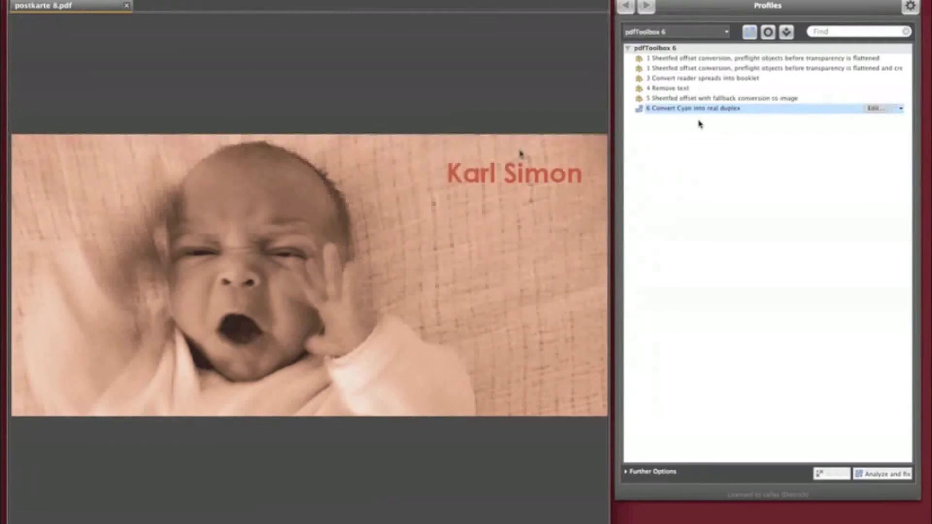
Close the converted postkarte 8.pdf and bring up the pdfToolbox Server window
left_click(129, 7)
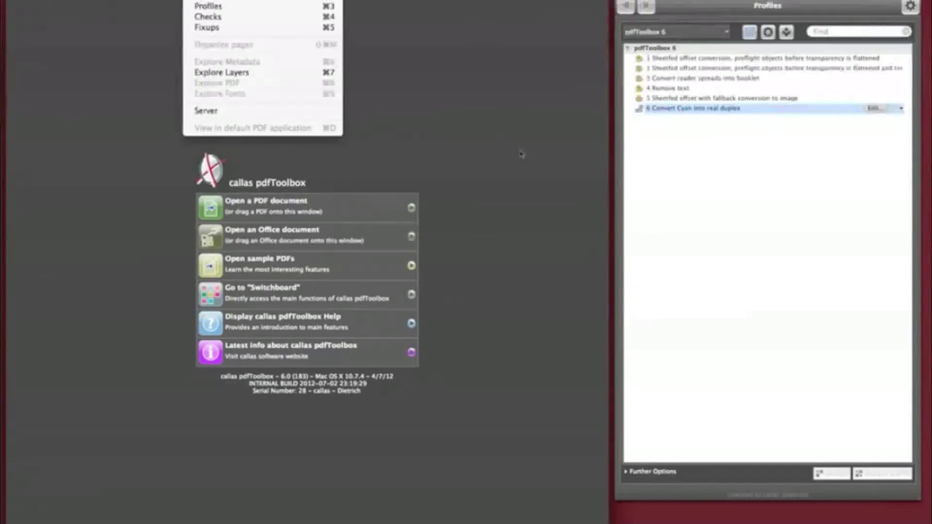
left_click(228, 117)
left_click(812, 347)
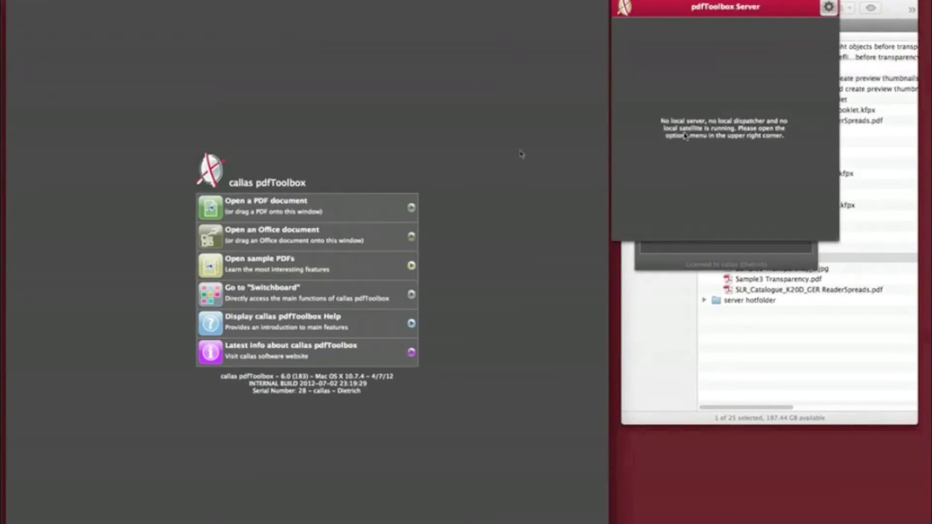
Start a local server, leaving its access code empty
left_click(829, 7)
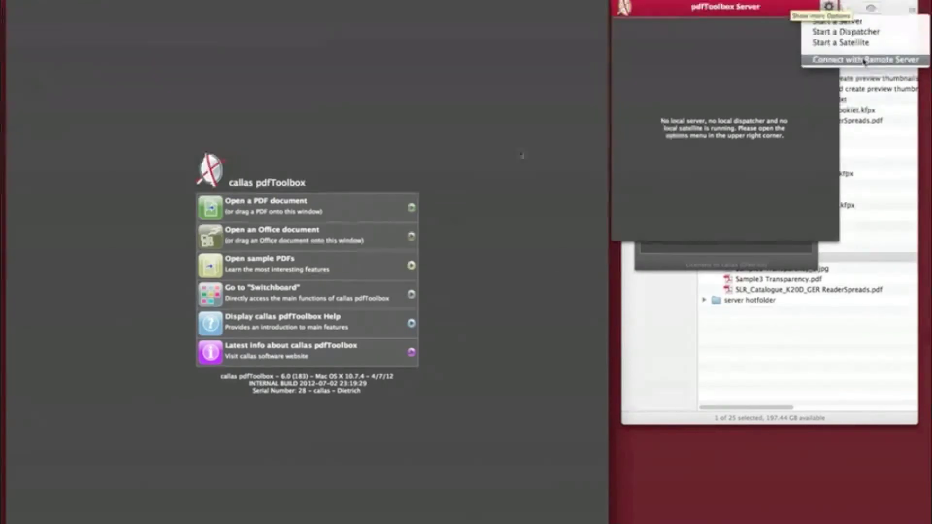
left_click(852, 23)
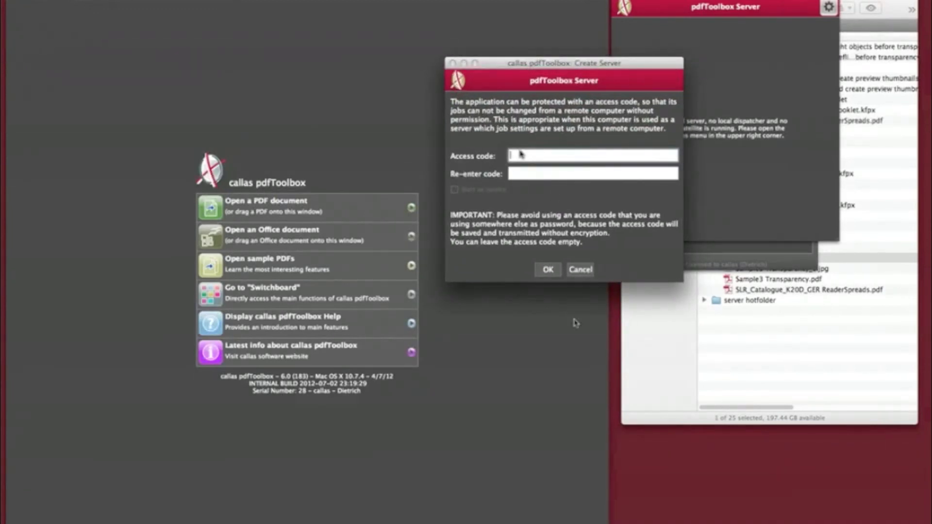
left_click(548, 270)
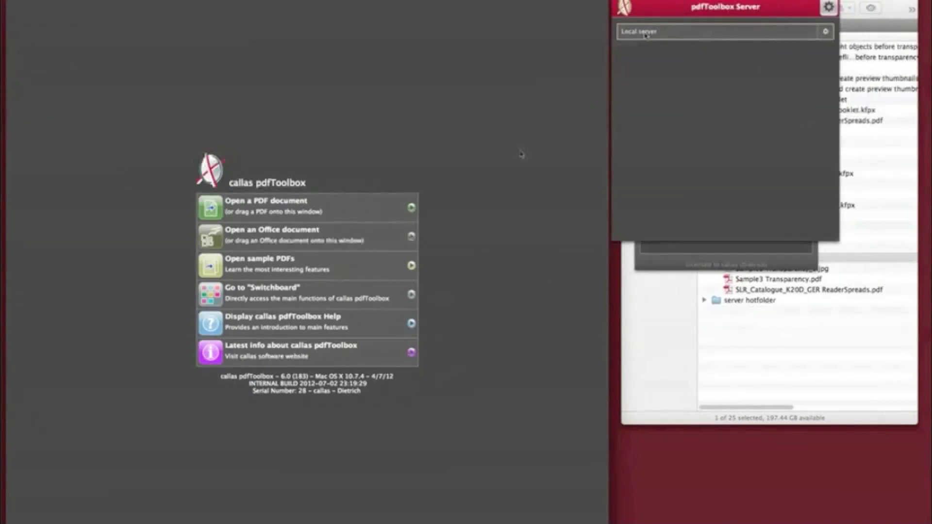
Unlock the local server with an empty access code
left_click(825, 32)
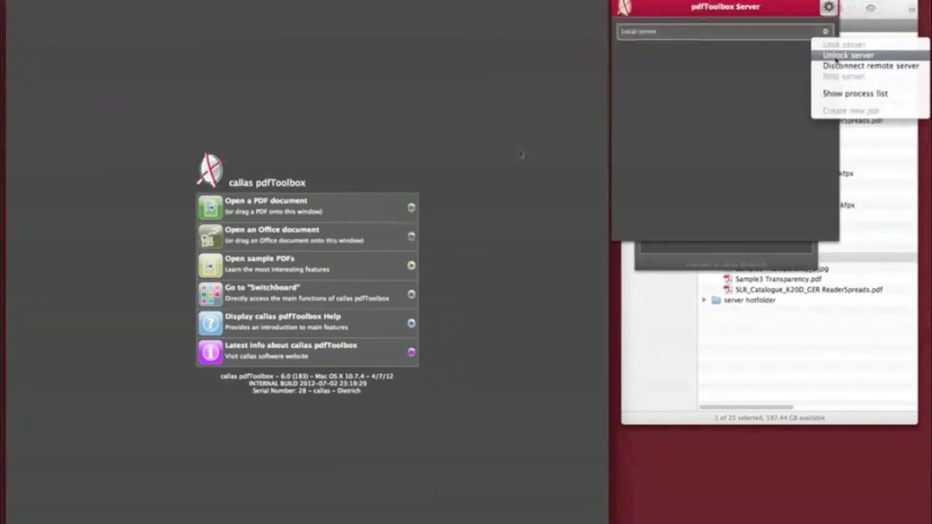
left_click(840, 57)
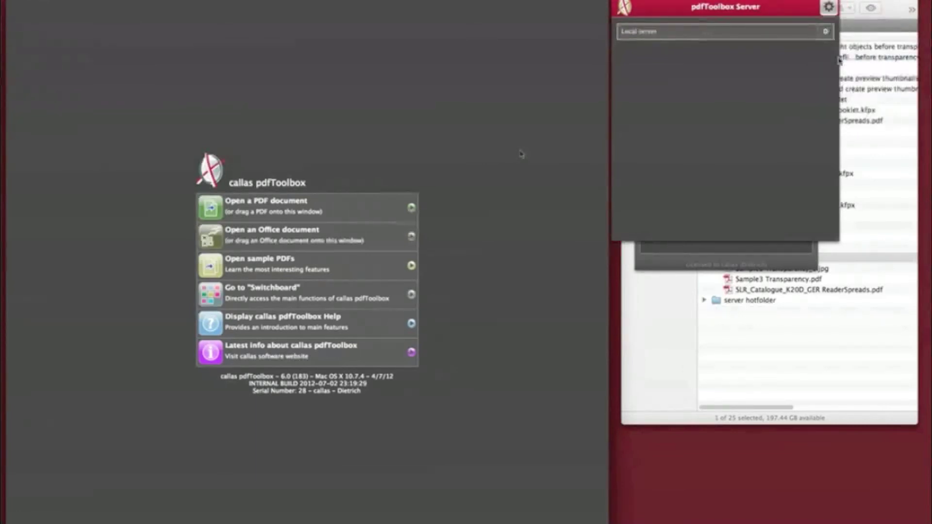
left_click_drag(646, 118, 571, 113)
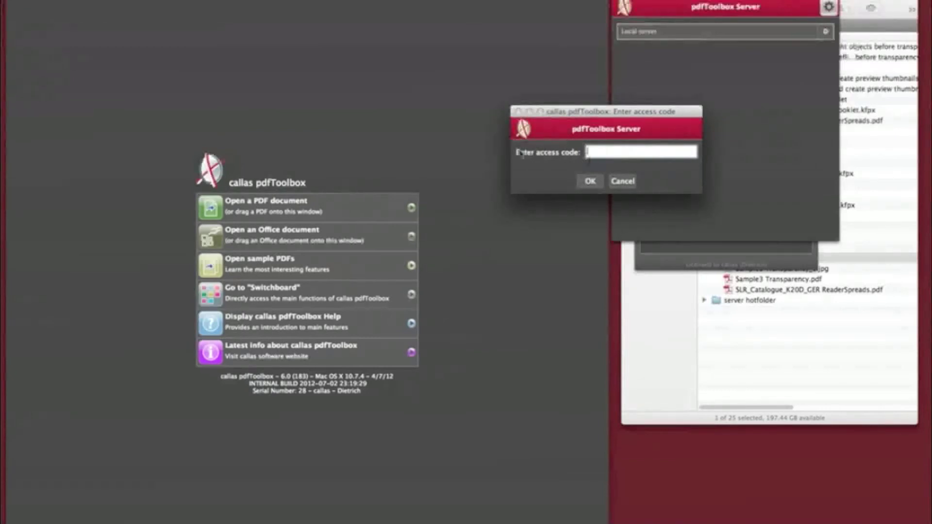
left_click(591, 181)
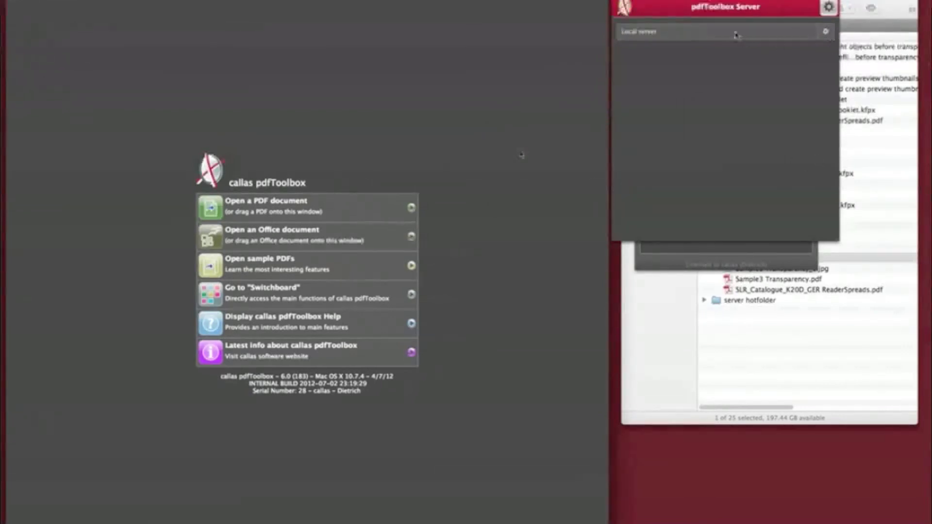
Create a new job on the local server named "pdfToolbox 6 Webinar" with the description "description"
left_click(825, 32)
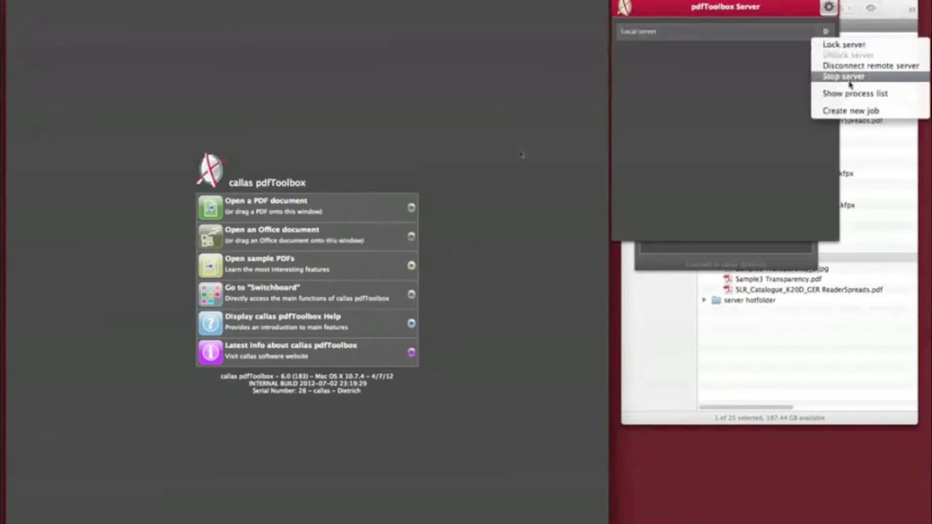
left_click(850, 111)
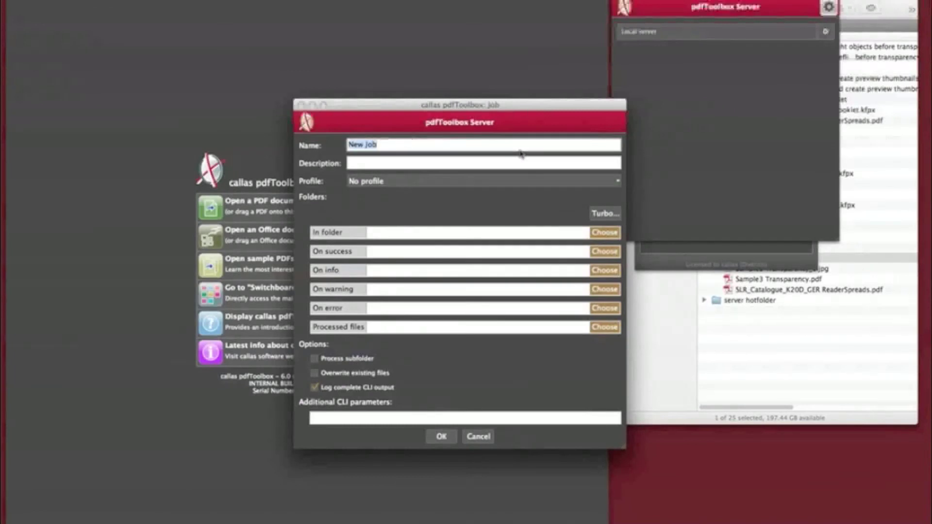
type("pdfToolbox 6 Webinar")
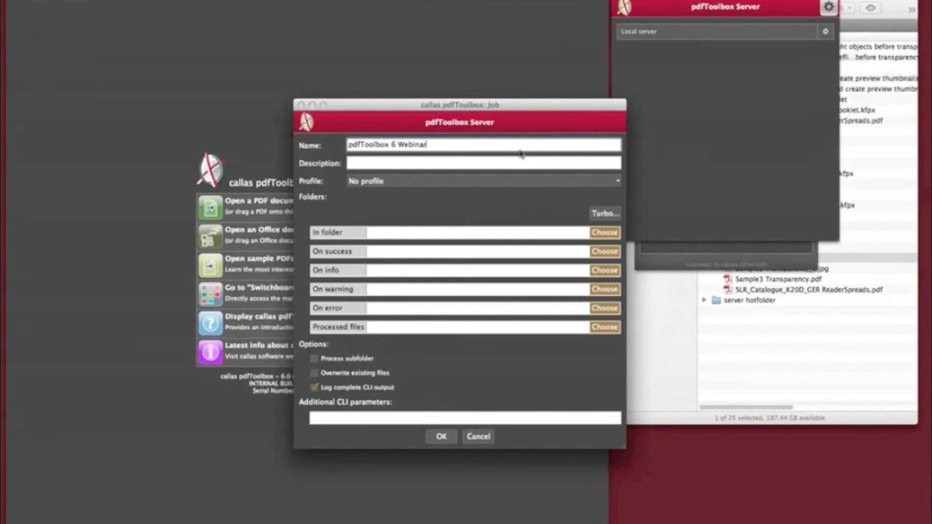
left_click(364, 165)
type("description")
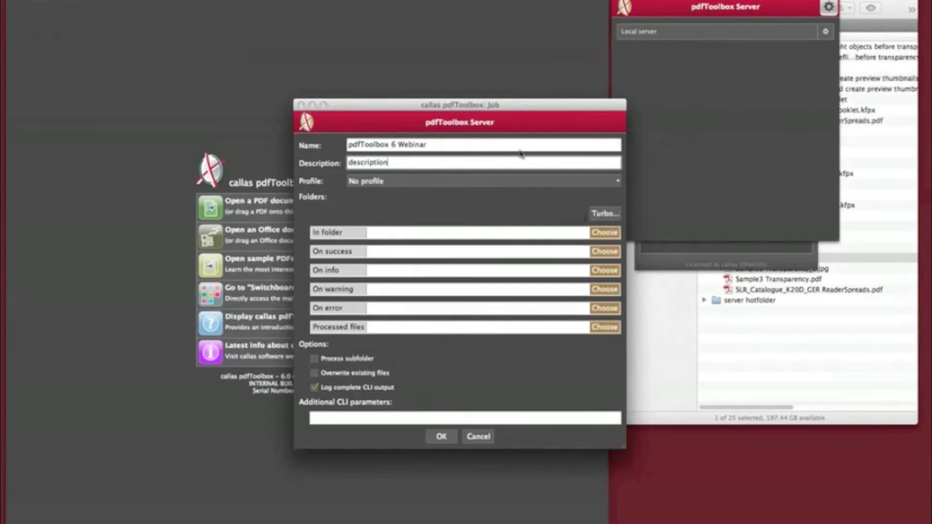
Set all of the job's folders at once, using a new "pdfToolbox 6 Server" folder inside "120628 pdfToolbox 6 webinar"
left_click(604, 214)
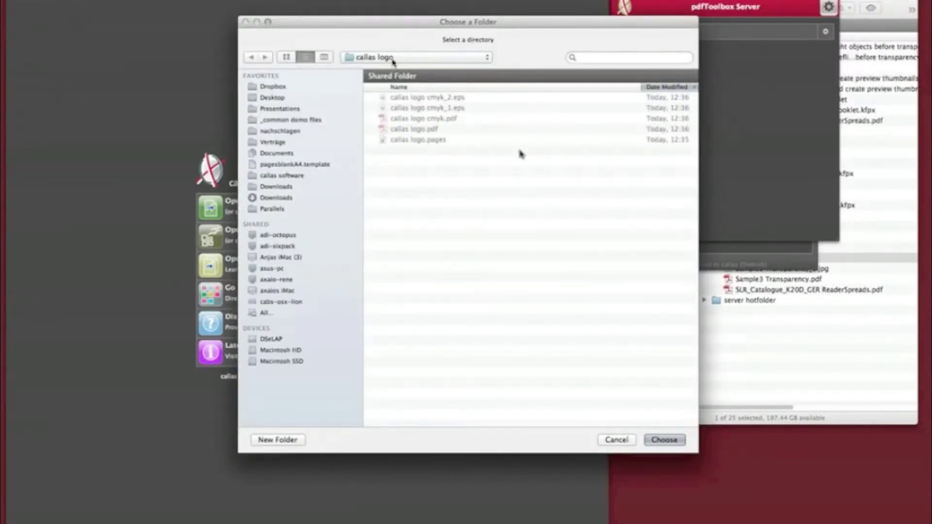
left_click(393, 59)
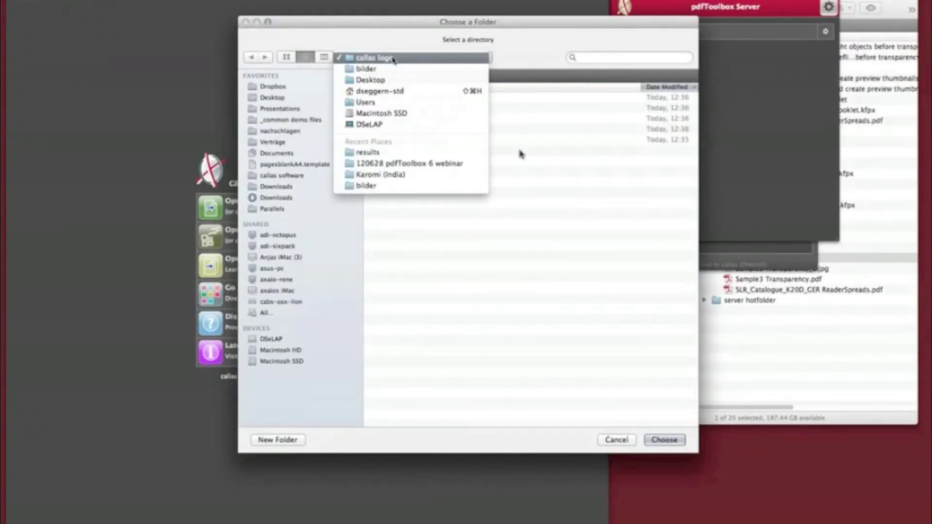
left_click(286, 110)
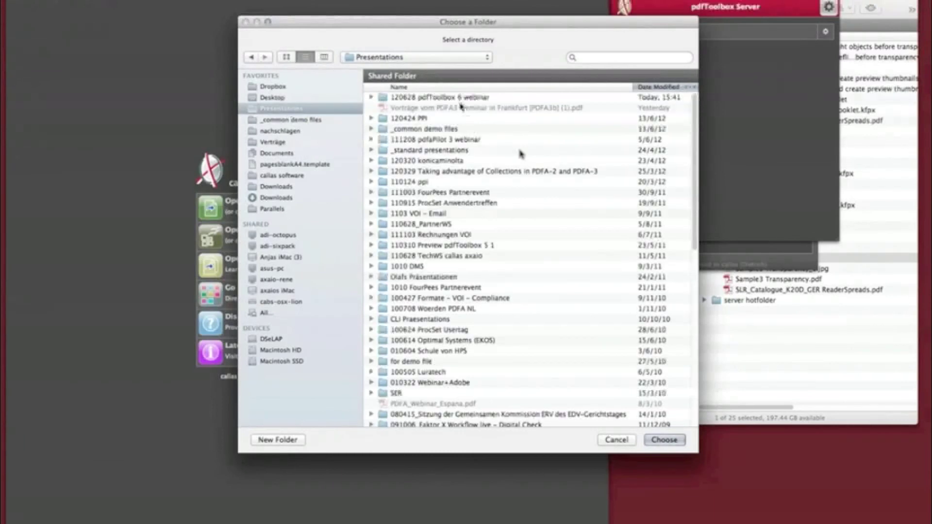
double_click(460, 99)
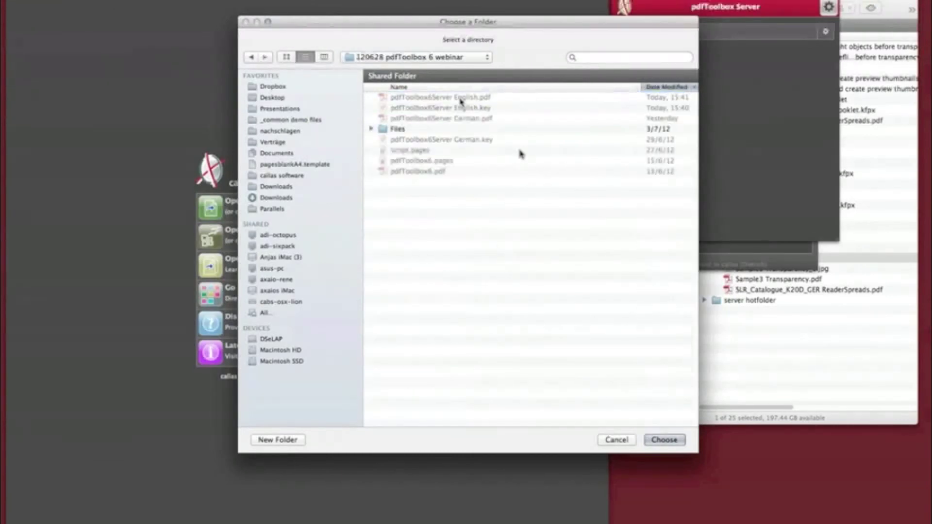
left_click(290, 442)
type("pdfToolbox 6 Server")
key("Return")
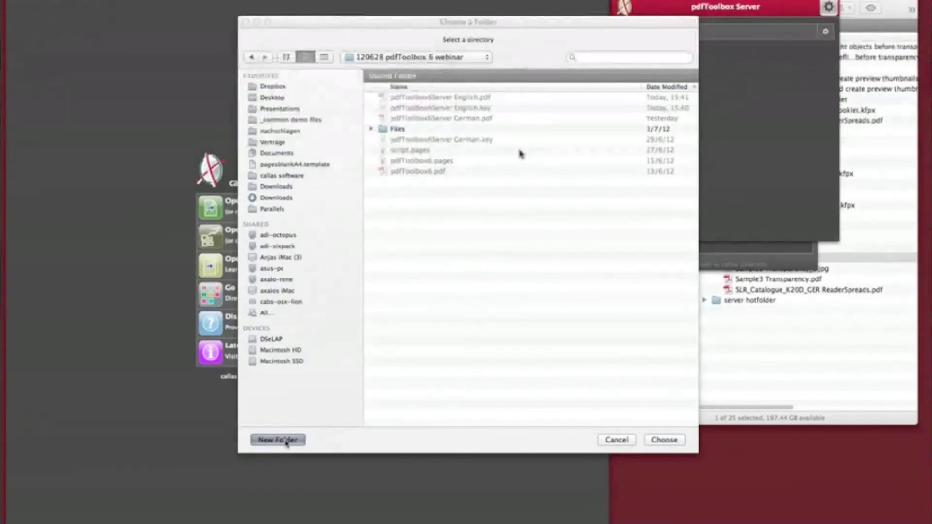
left_click(663, 440)
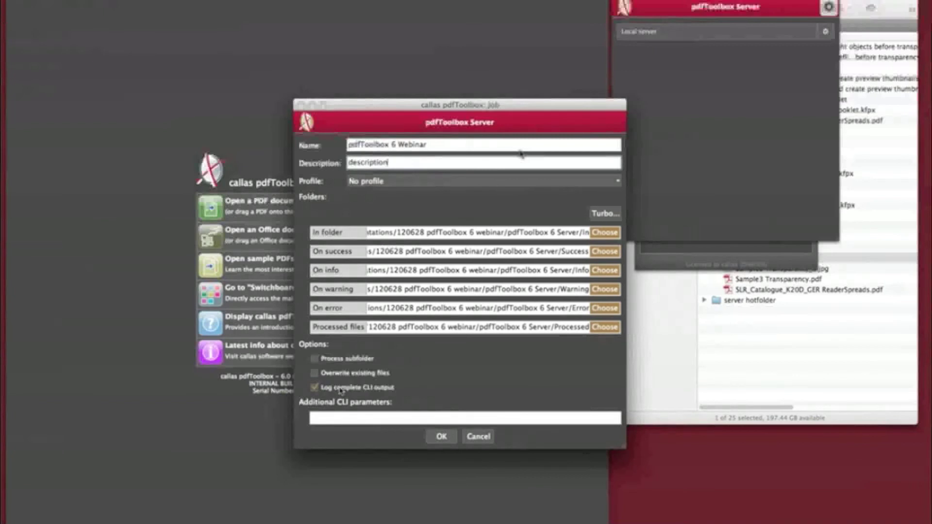
Assign the profile "1 Sheetfed offset conversion, preflight objects before transparency is flattened and create previews" and save the job
left_click(375, 185)
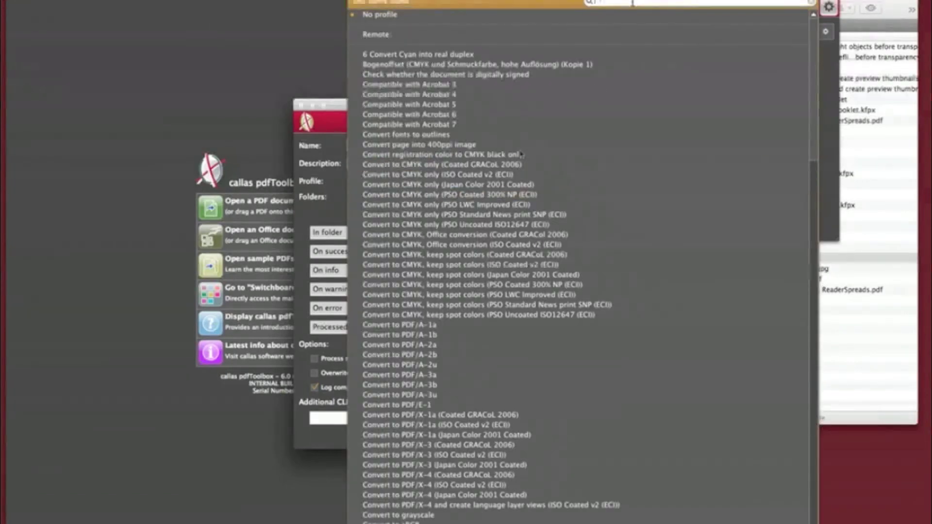
scroll(521, 155, "down", 15)
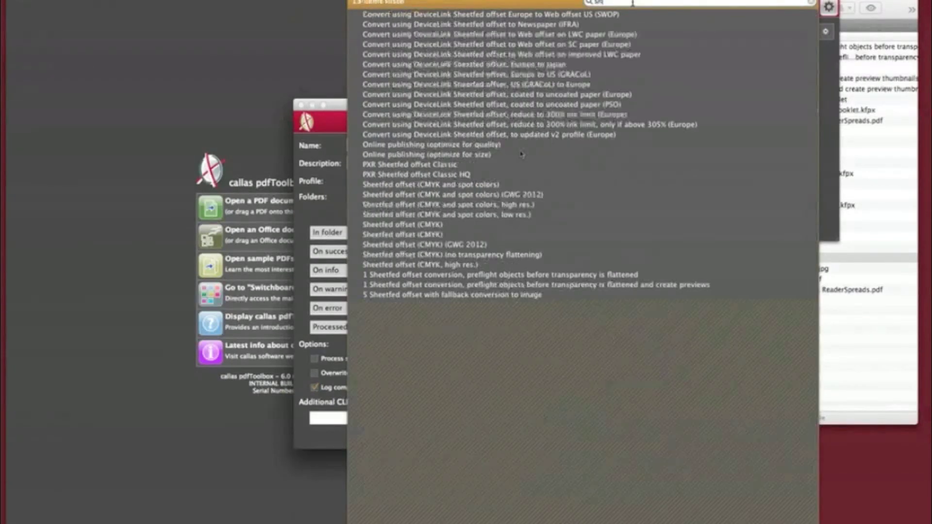
type("sheet")
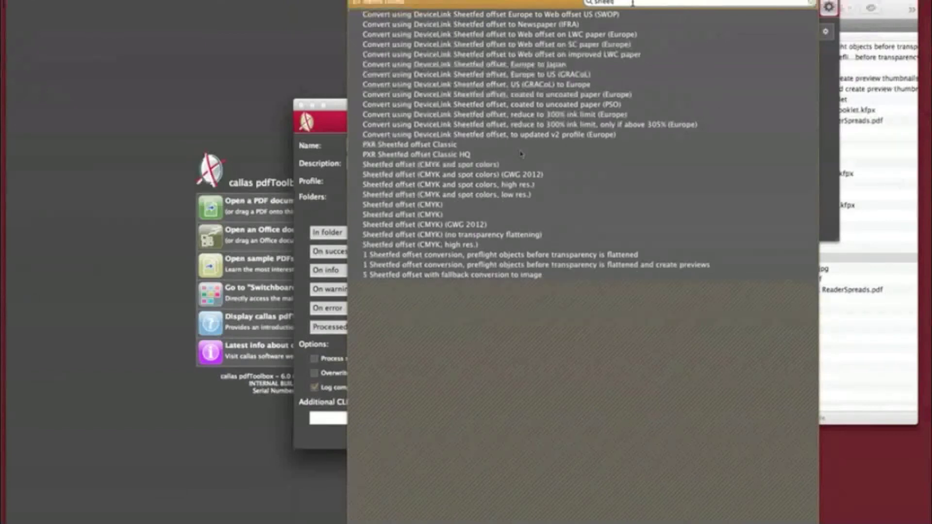
left_click(576, 270)
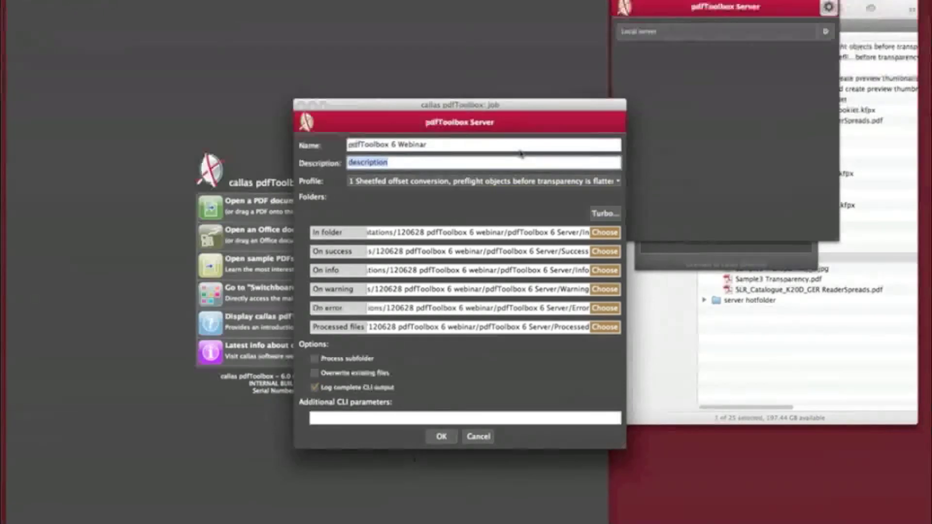
left_click(440, 437)
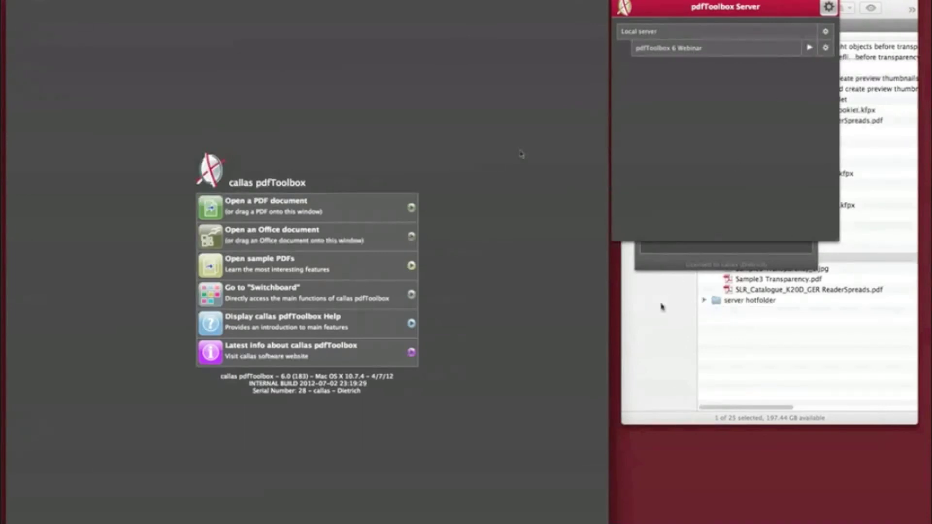
Start the "pdfToolbox 6 Webinar" job and bring the webinar folder window to the front
left_click(661, 319)
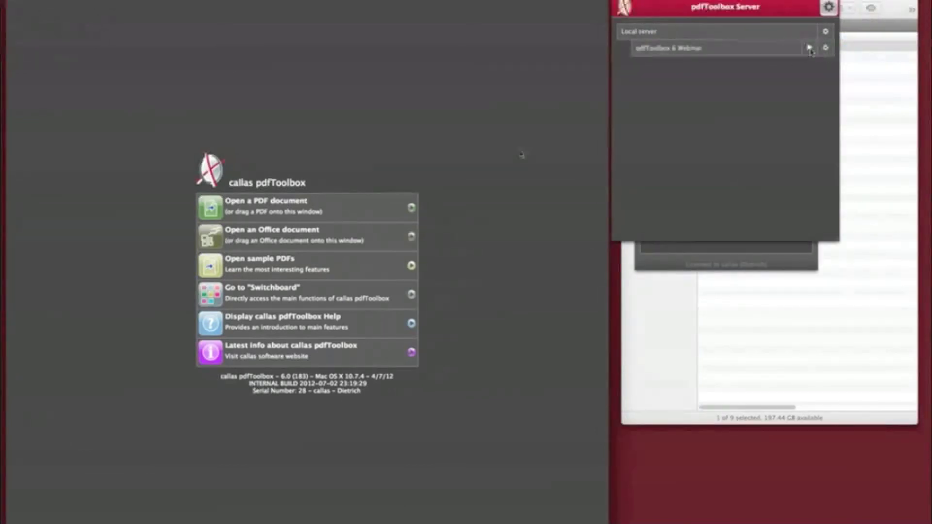
left_click(809, 48)
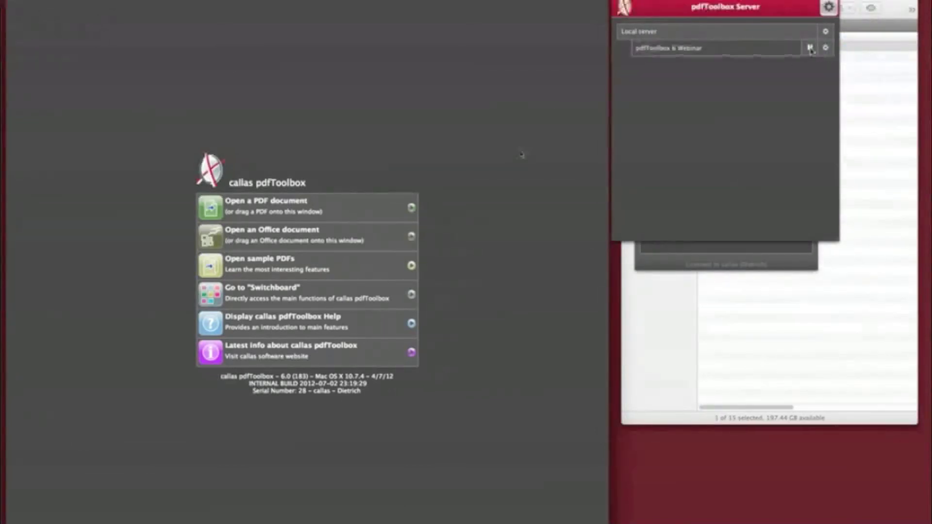
left_click(837, 360)
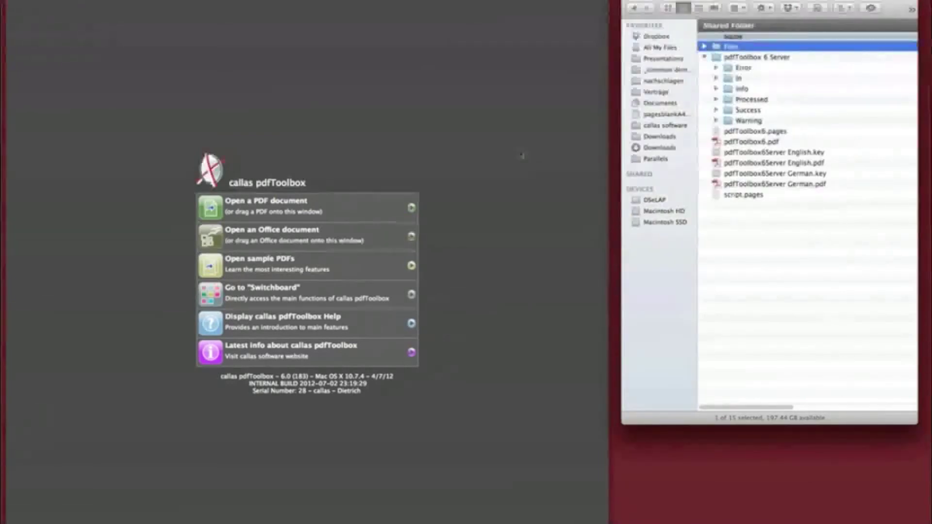
Expand the Files folder with all its subfolders and copy Sample3 Transparency.pdf into the job's In folder
left_click_drag(784, 2, 781, 45)
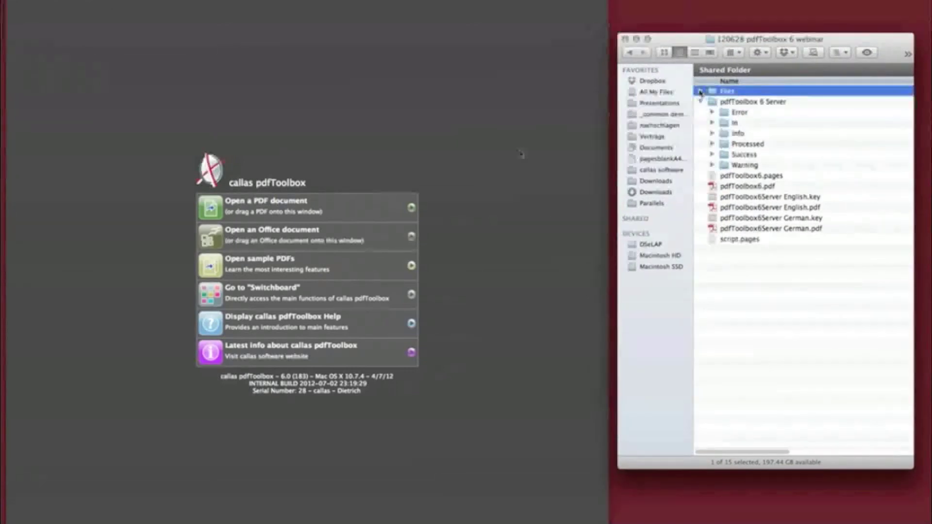
left_click(701, 92, "alt")
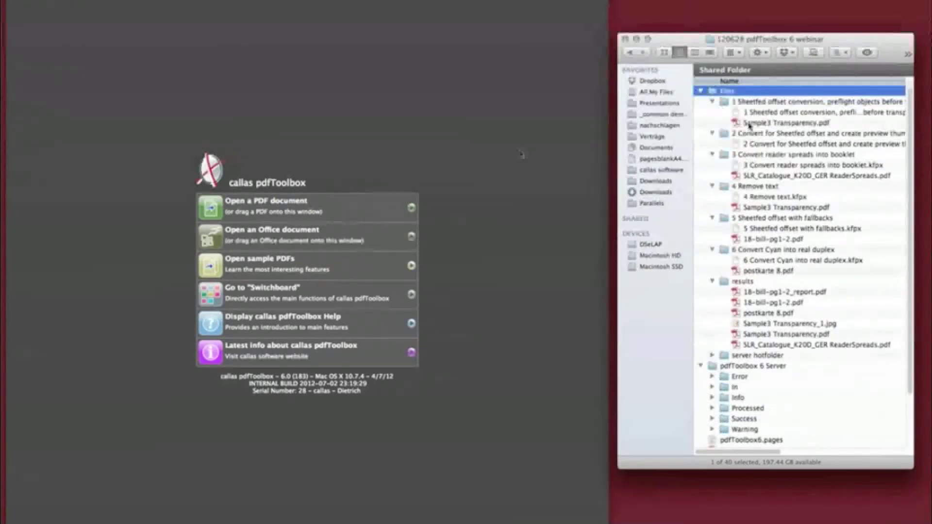
left_click_drag(825, 334, 736, 388)
Open the pdfToolbox 6 Server folder and expand all of its subfolders
left_click(711, 367)
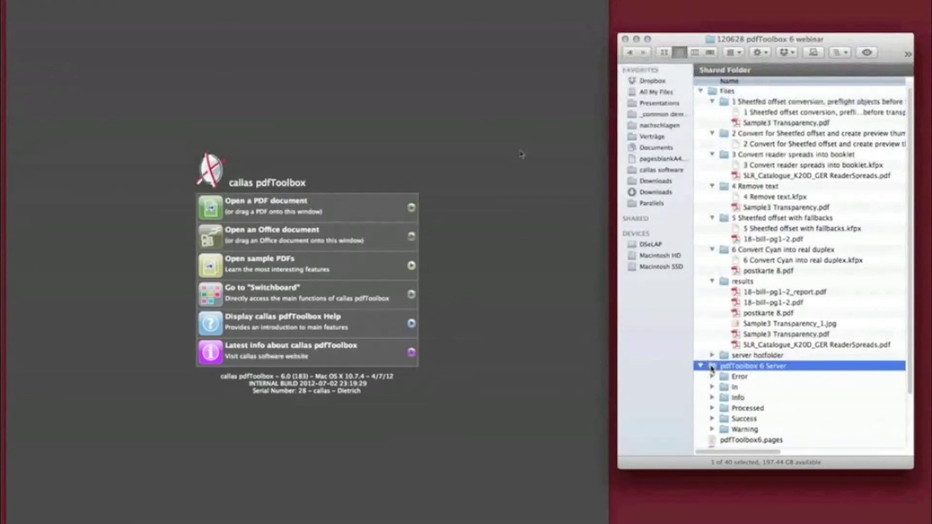
double_click(712, 368)
key("super+a")
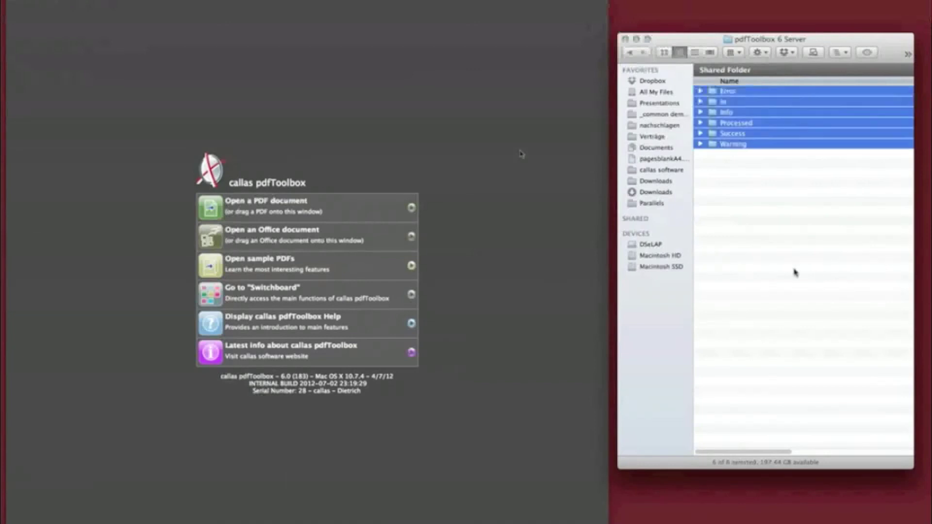
key("Right")
Show the local server's process list and enlarge its window beside the server window
left_click(486, 164)
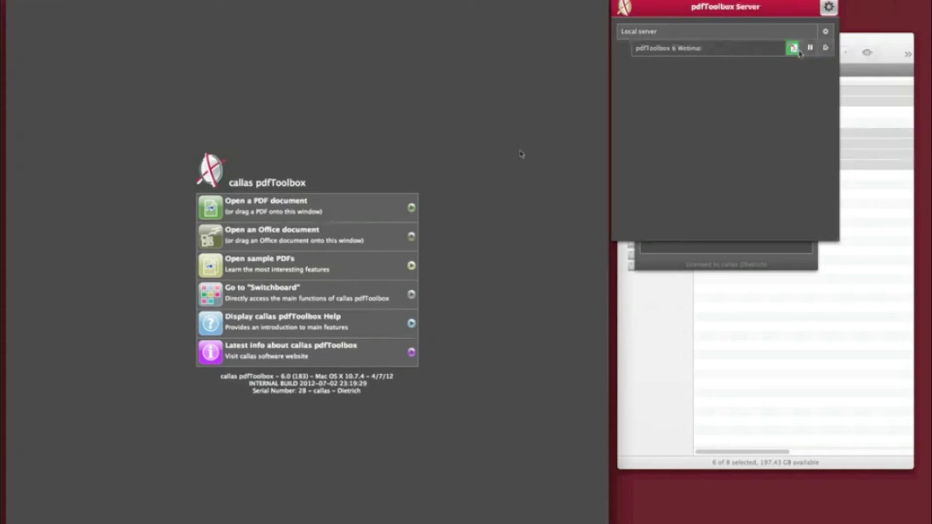
left_click(826, 32)
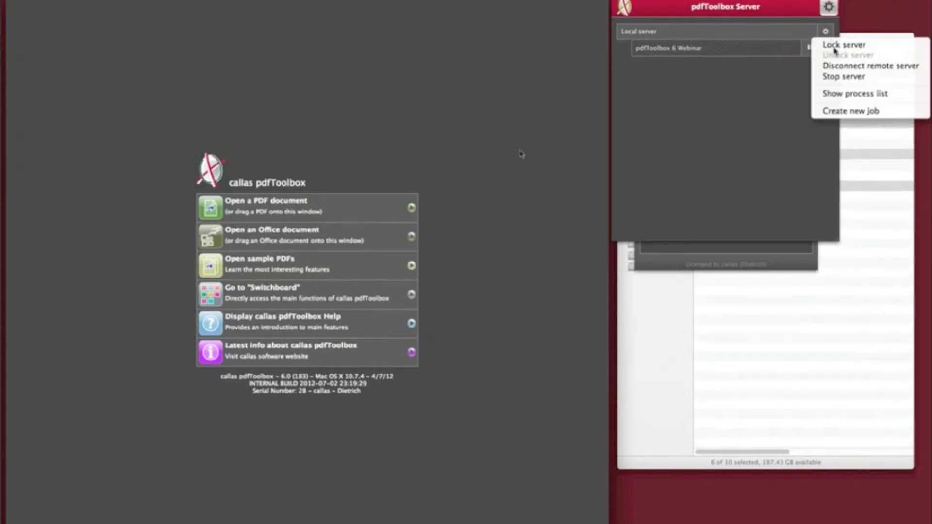
left_click(834, 91)
left_click_drag(754, 51, 190, 23)
left_click_drag(299, 166, 510, 509)
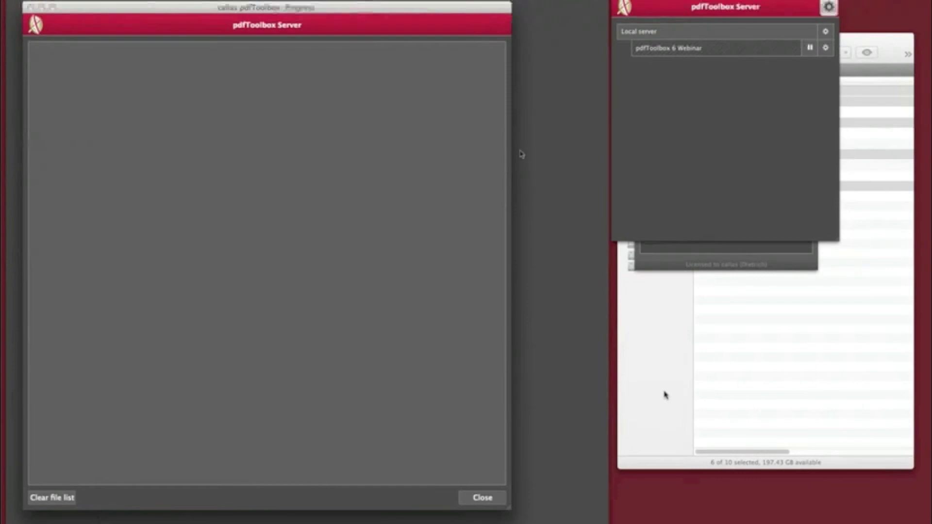
Open a second Finder window on the Presentations subfolder "120628 pdfToolbox 6 webinar"
left_click(755, 282)
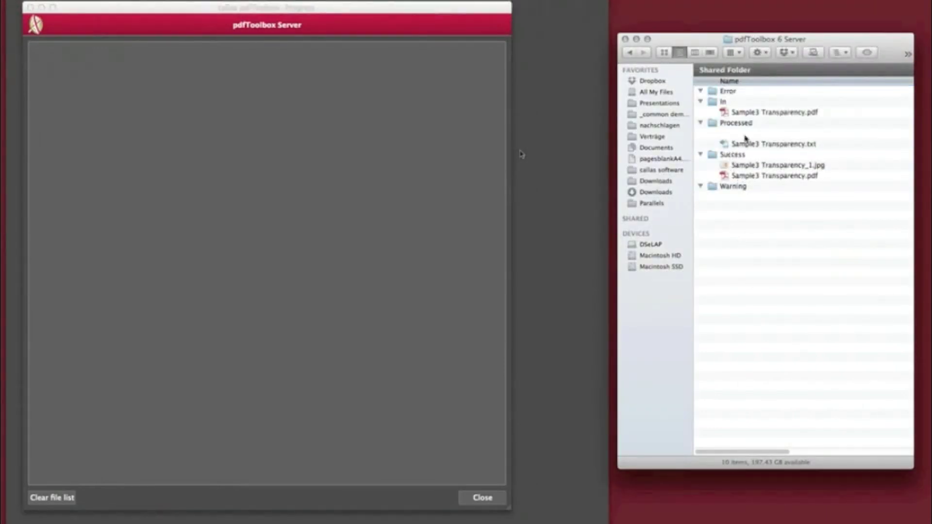
left_click_drag(707, 46, 709, 35)
key("super+n")
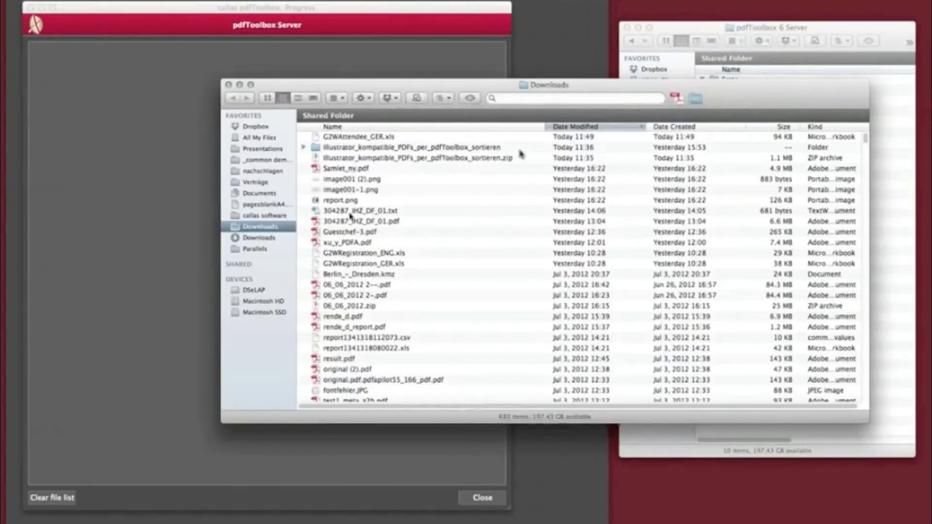
left_click(268, 152)
left_click(359, 138)
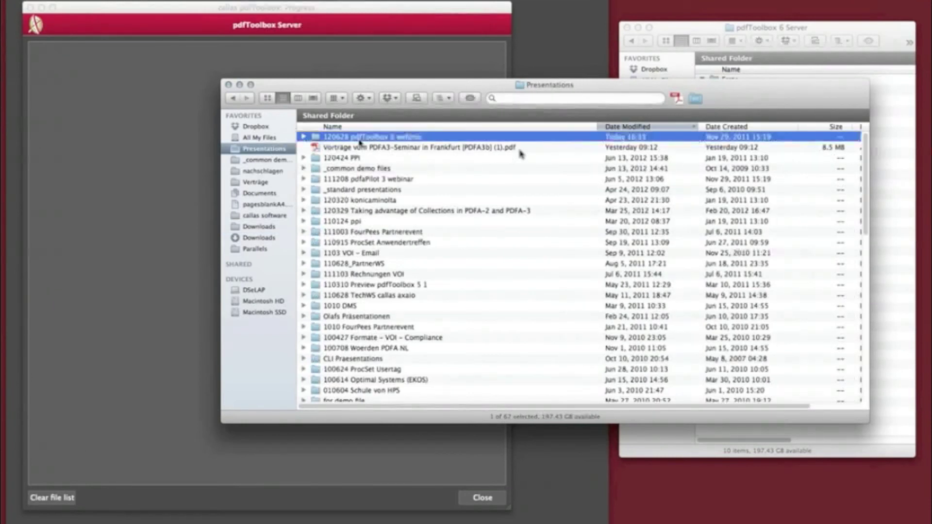
double_click(360, 138)
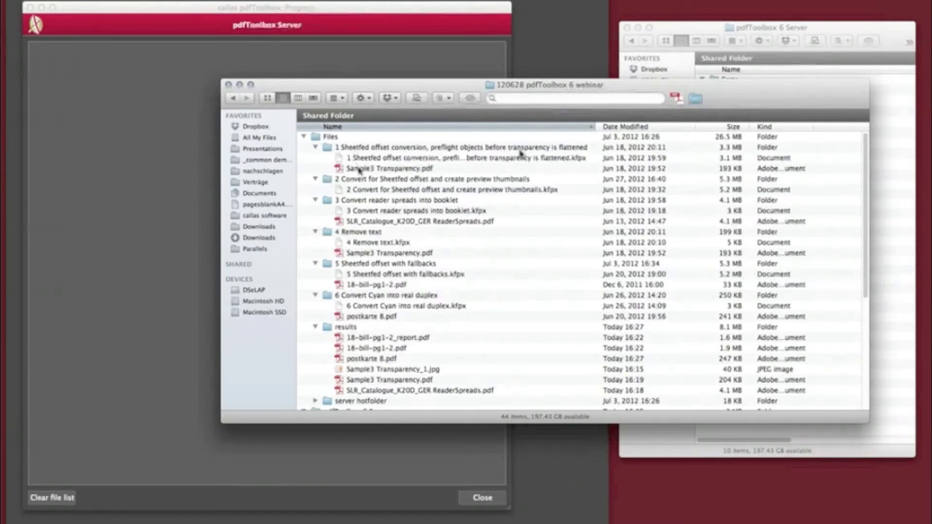
Copy Sample3 Transparency.pdf into the job's In folder again and close the second Finder window
left_click_drag(772, 122, 713, 91)
left_click(689, 267)
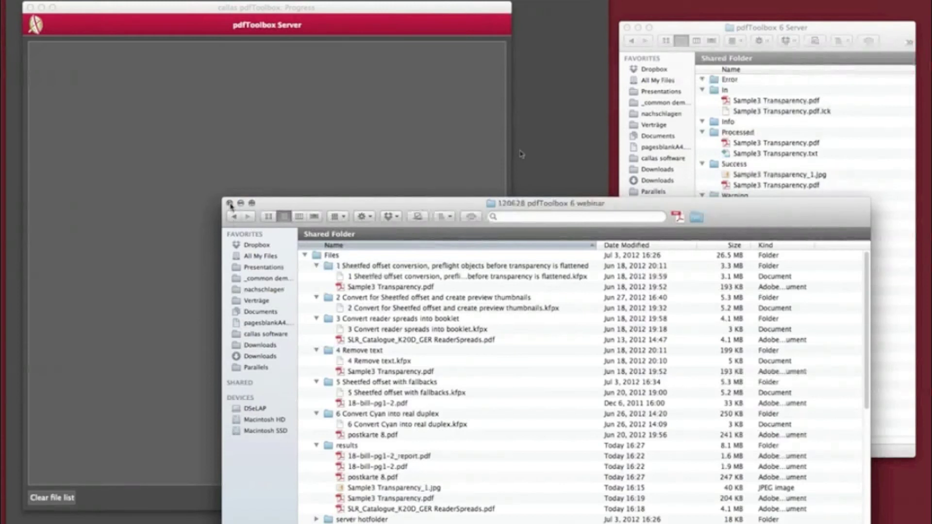
left_click(230, 204)
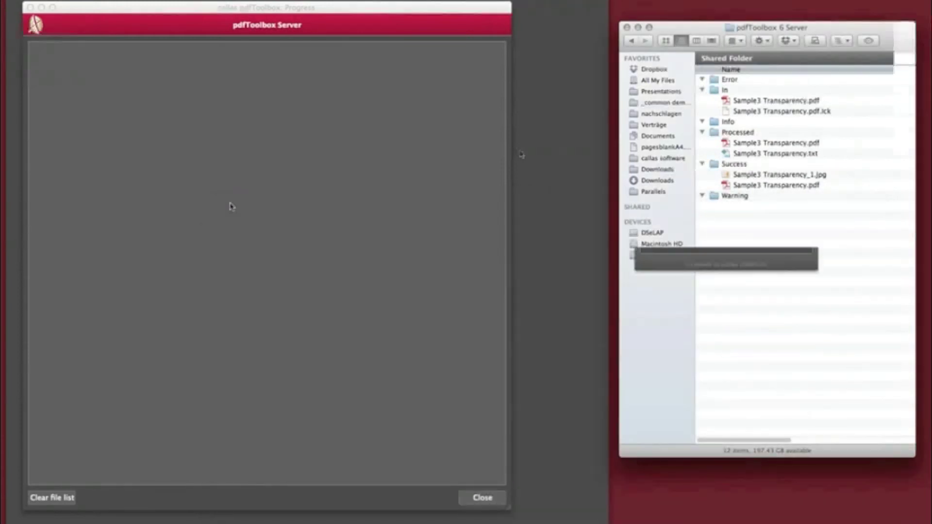
Check the processed file's entry in the process list and view Sample3 Transparency_1.jpg from the Success folder
left_click(821, 20)
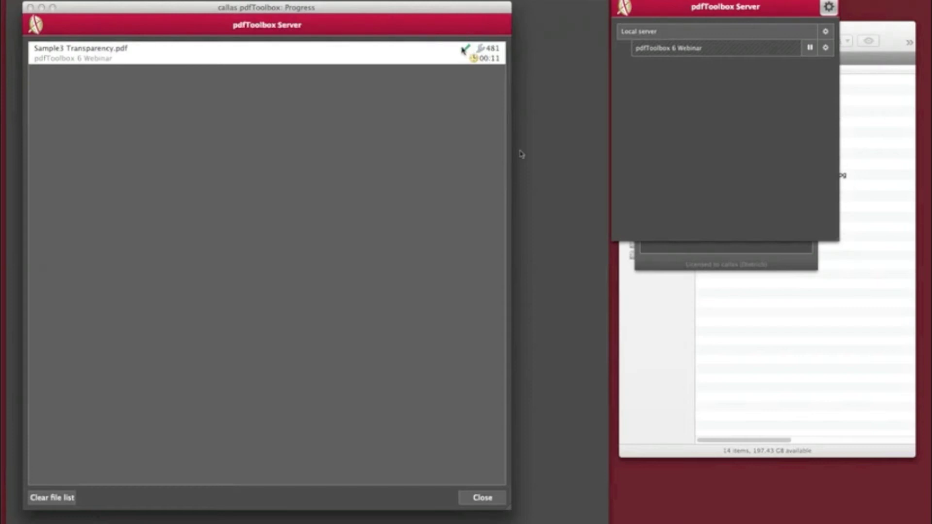
left_click(655, 315)
left_click(775, 176)
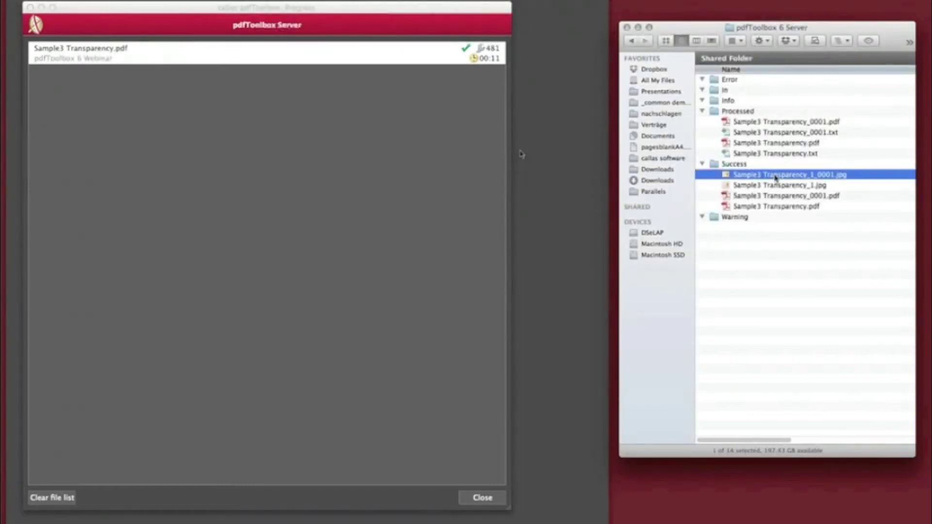
left_click(773, 188)
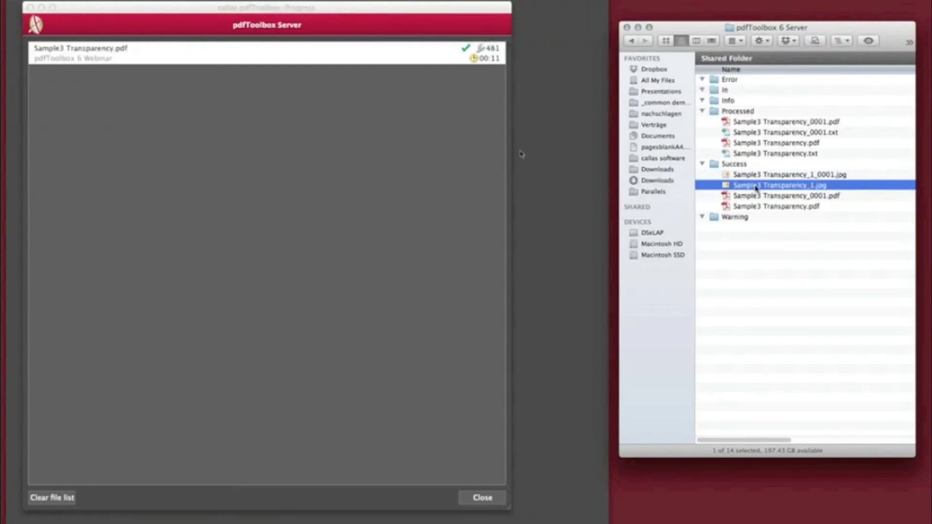
key("space")
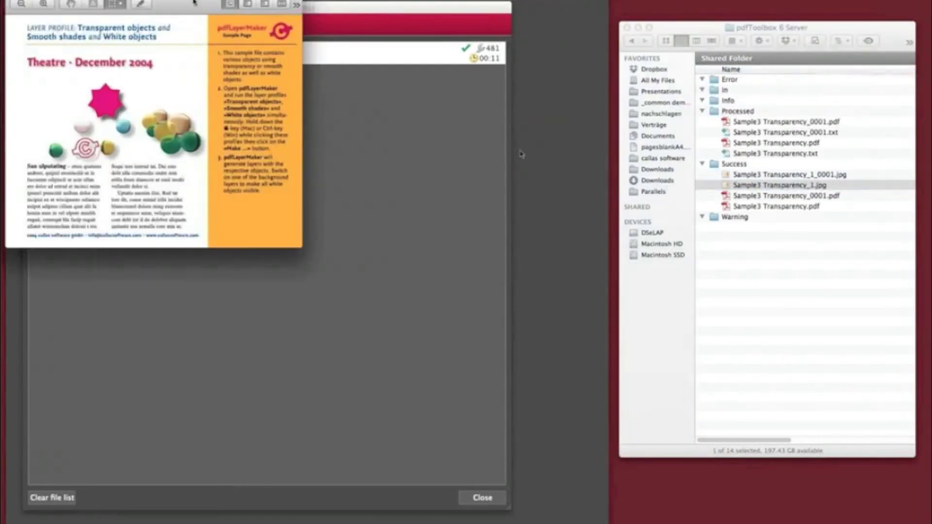
left_click_drag(208, 6, 518, 93)
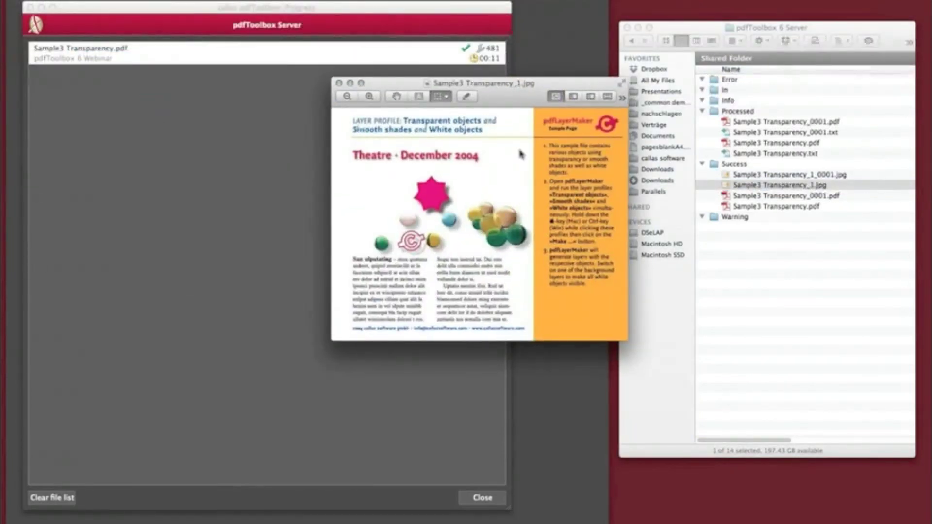
left_click(339, 84)
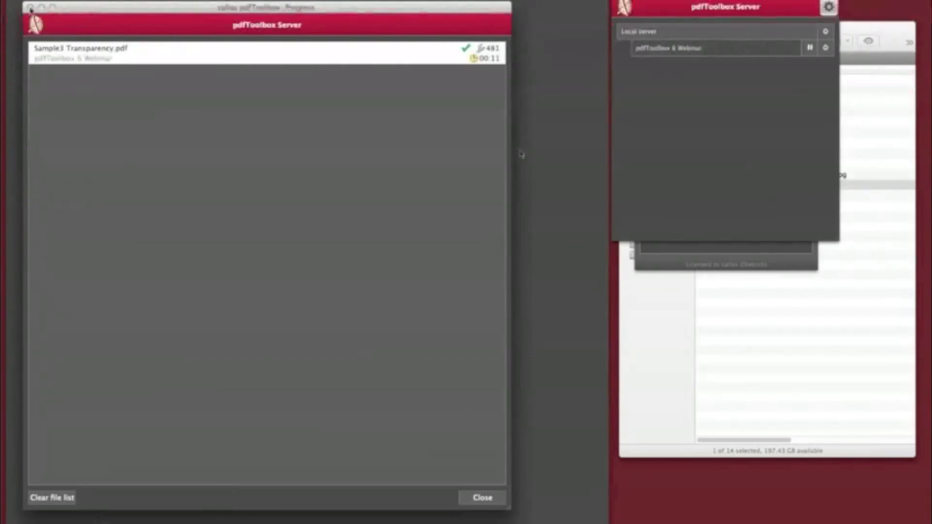
Close the process list and connect with the remote server at localhost, port 1202, after viewing the servers offered by Bonjour
left_click(491, 500)
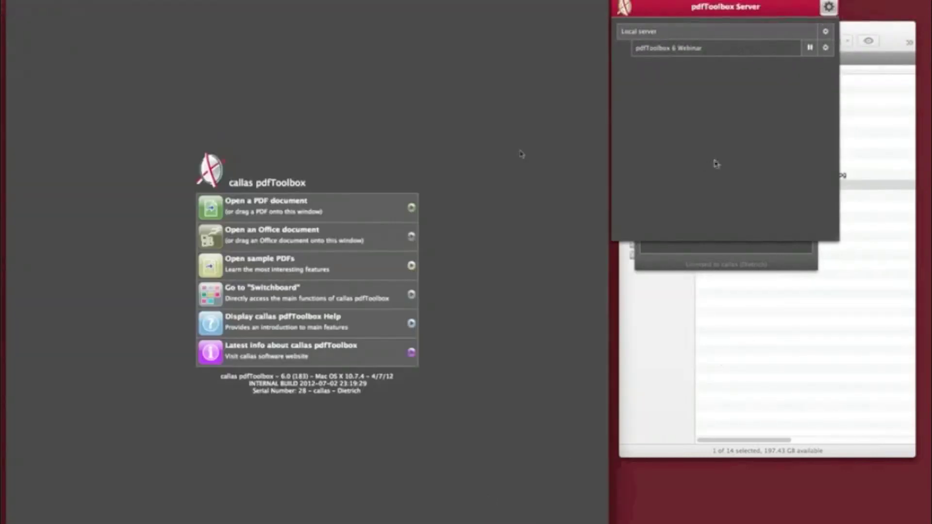
left_click(828, 7)
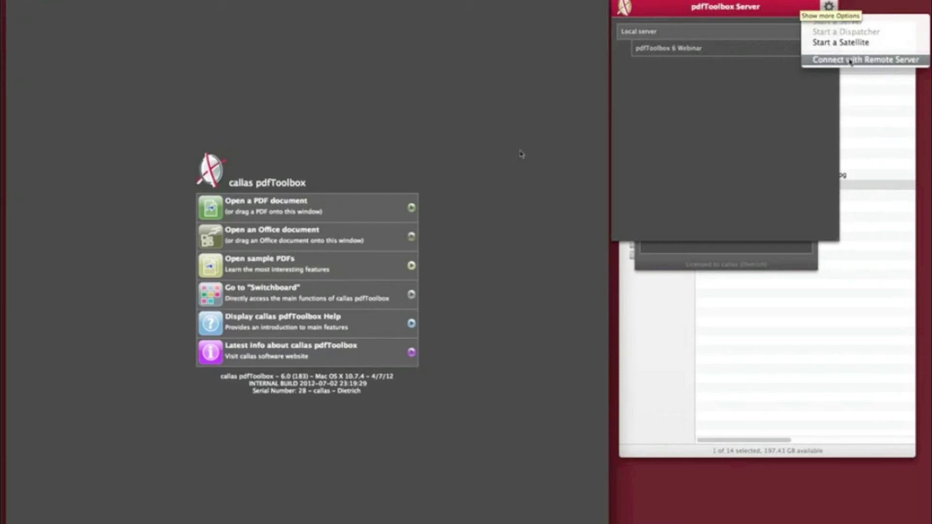
left_click(770, 109)
left_click(828, 6)
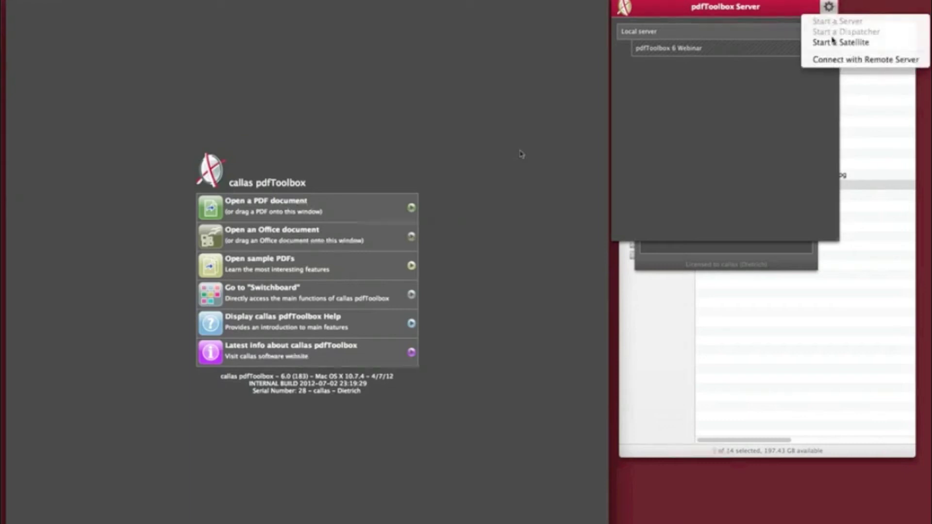
left_click(832, 60)
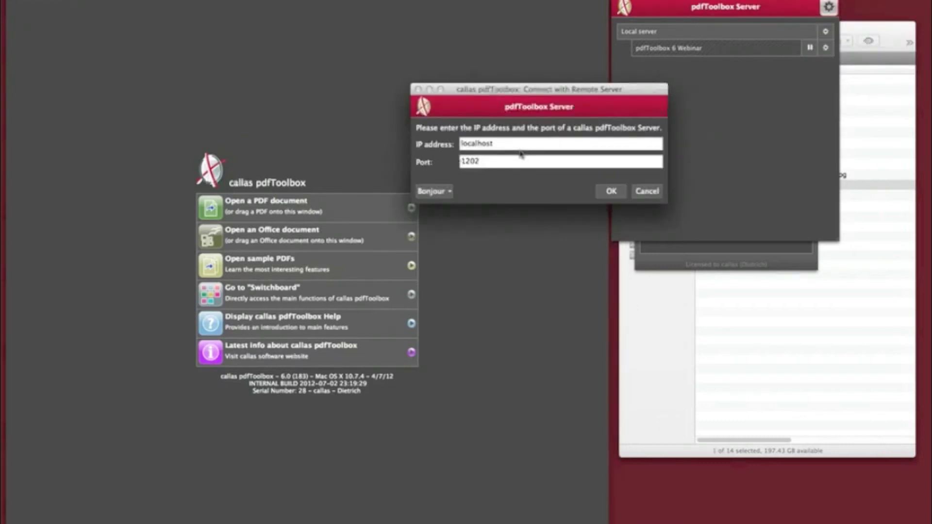
double_click(496, 144)
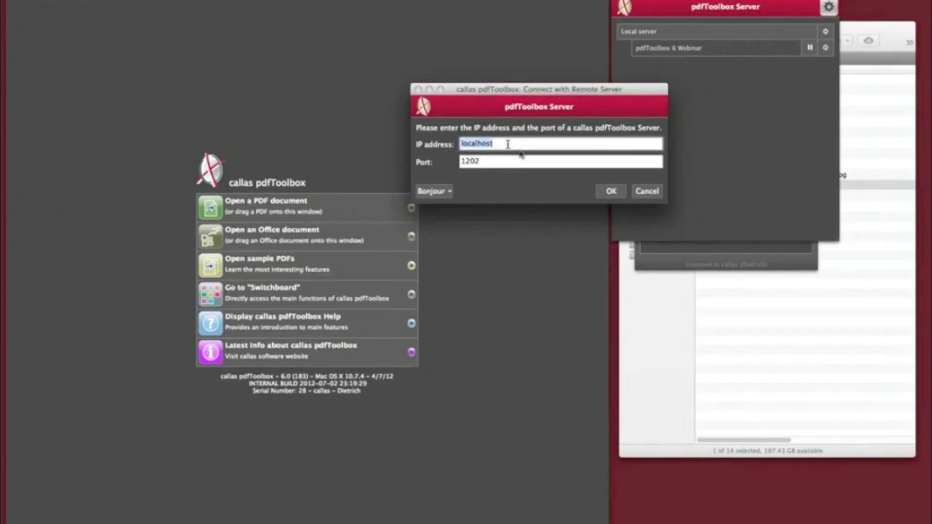
left_click(439, 192)
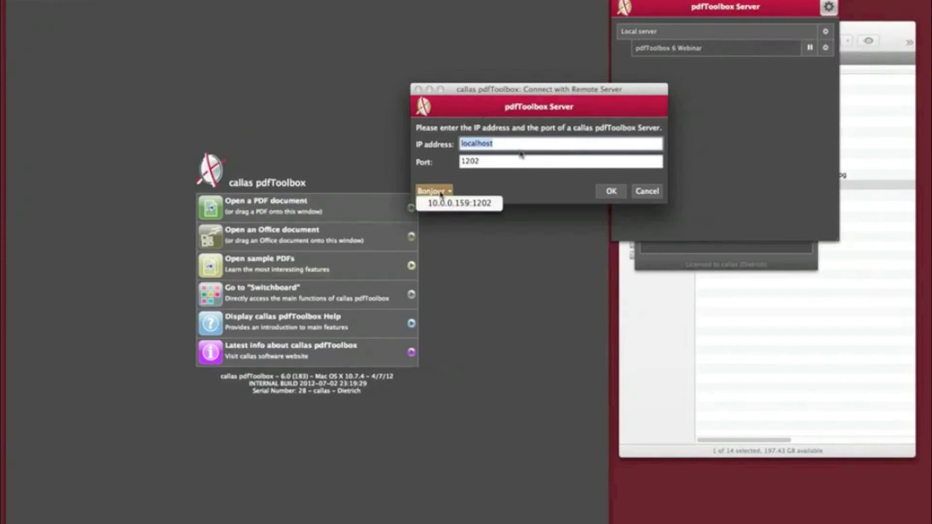
left_click(480, 203)
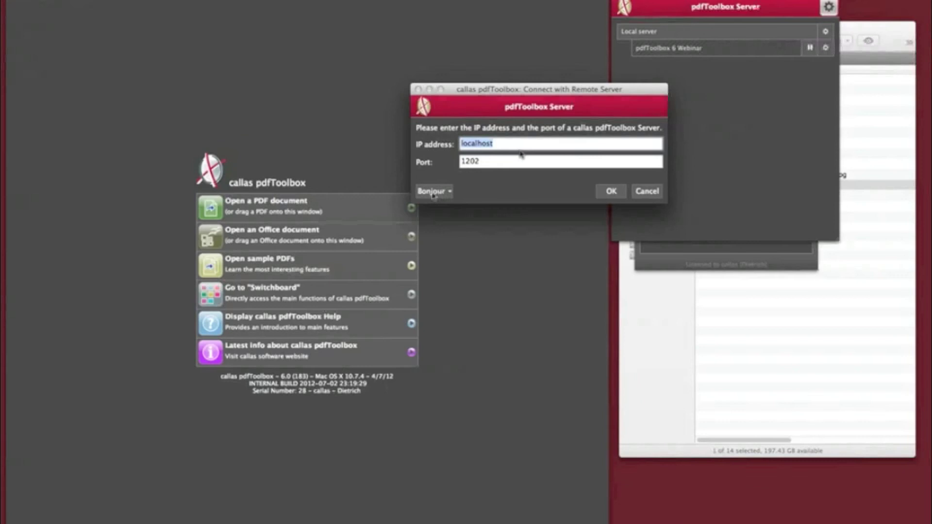
left_click(612, 191)
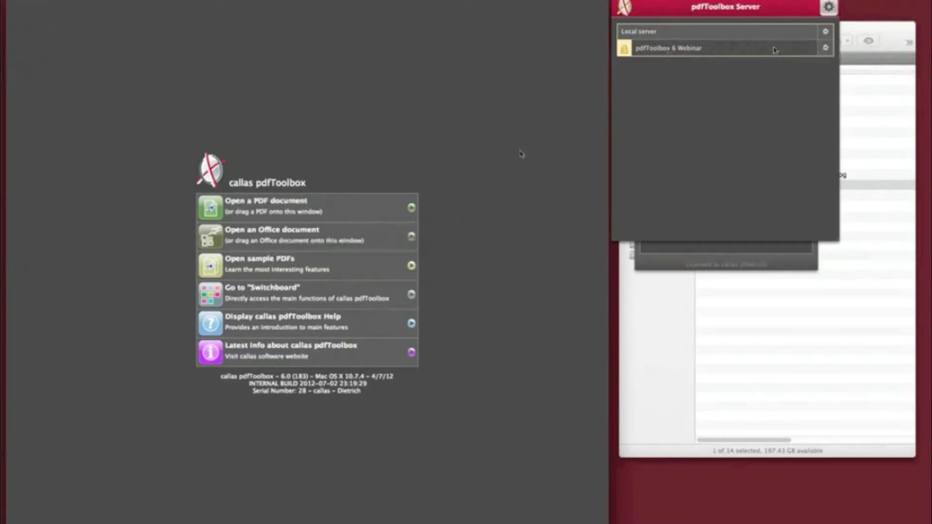
Unlock the local server, accepting the access code request without entering a code
left_click(826, 32)
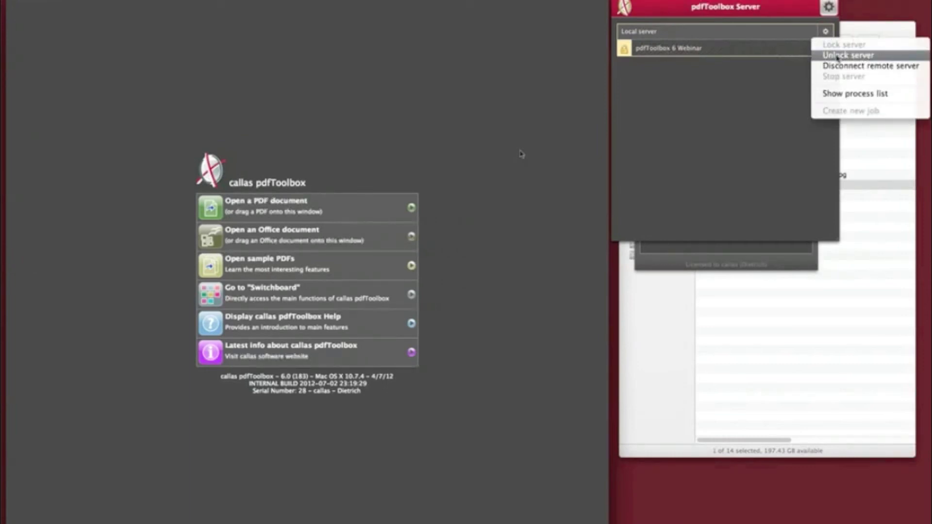
left_click(853, 54)
left_click(592, 183)
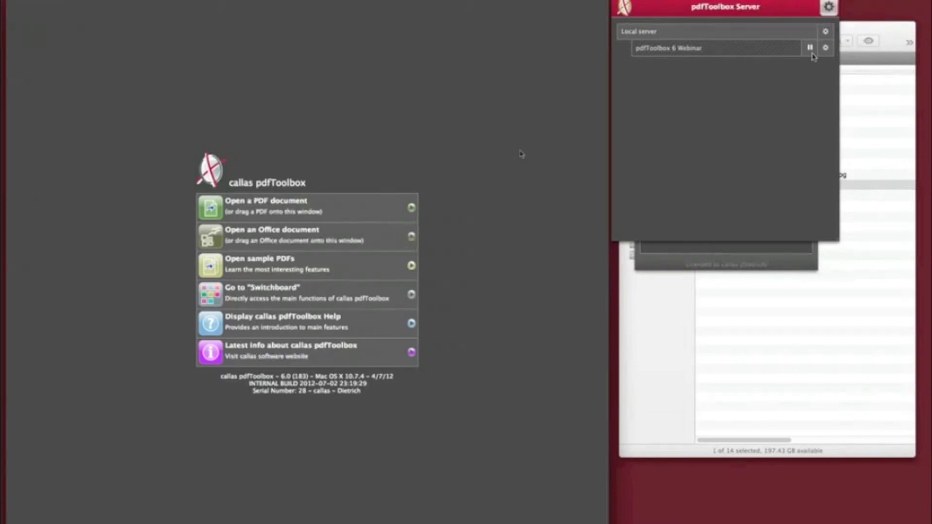
left_click(828, 7)
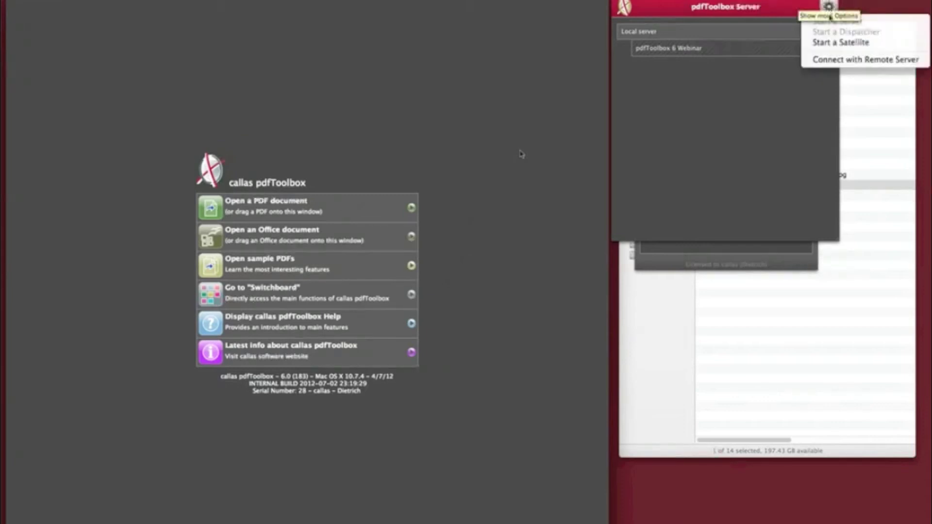
left_click(803, 86)
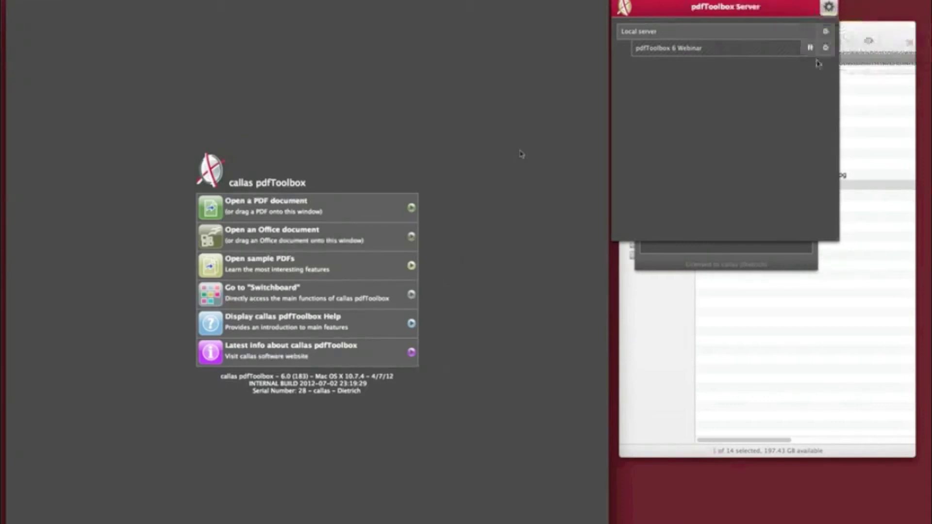
left_click(825, 32)
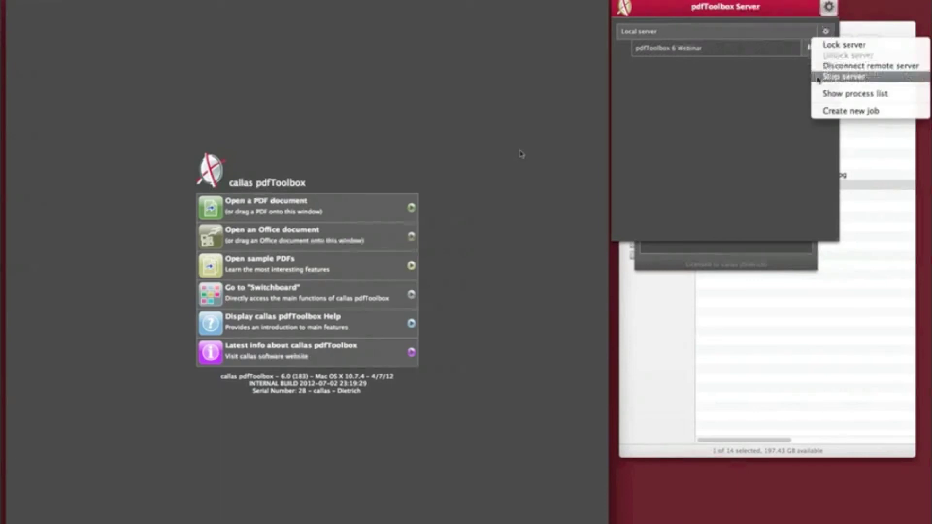
left_click(784, 98)
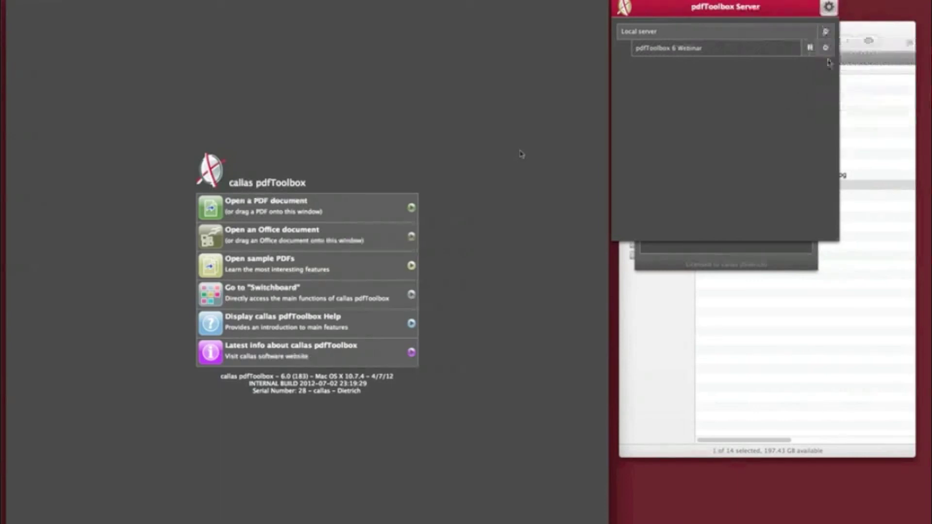
Lock the local server and unlock it again, accepting the access code request without entering a code
left_click(825, 32)
left_click(827, 47)
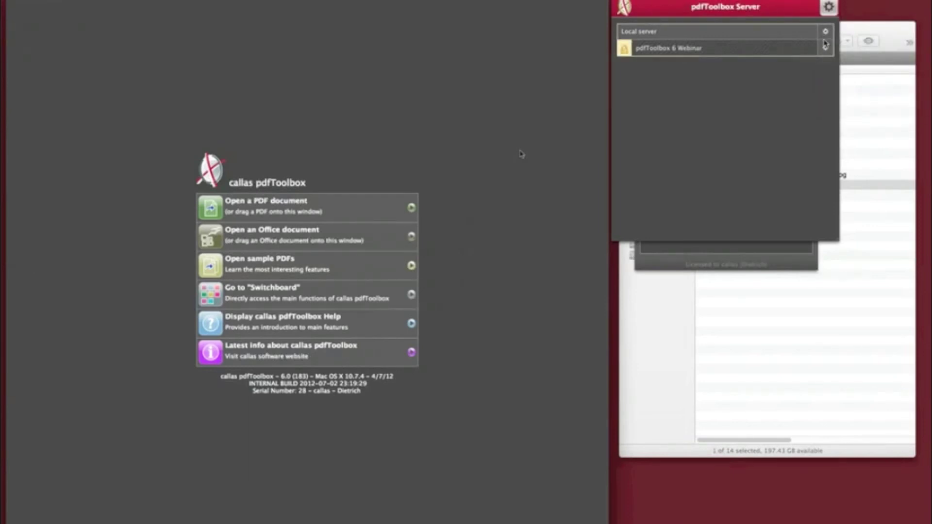
left_click(825, 31)
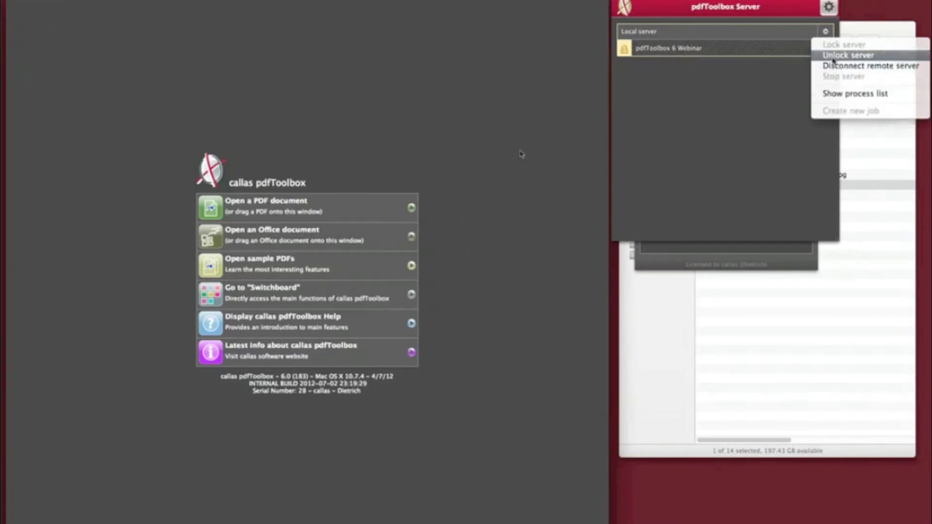
left_click(833, 56)
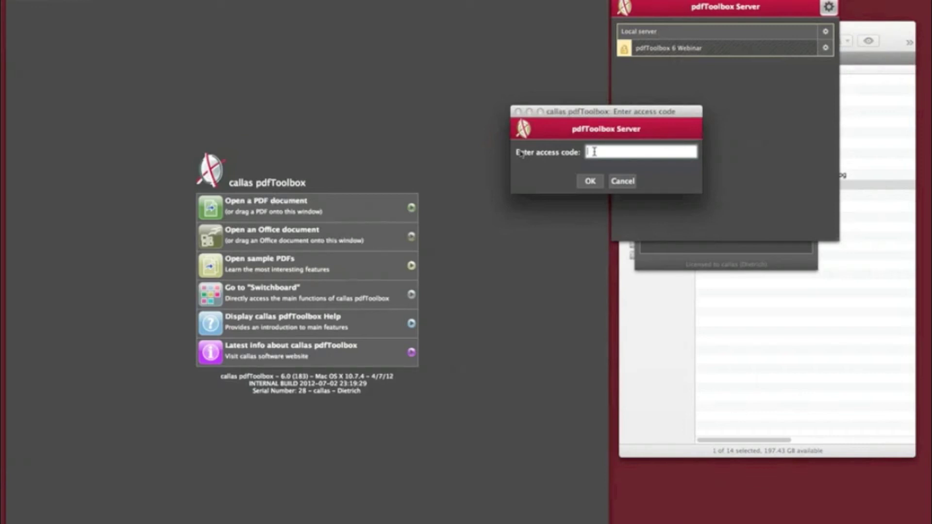
left_click_drag(628, 109, 747, 220)
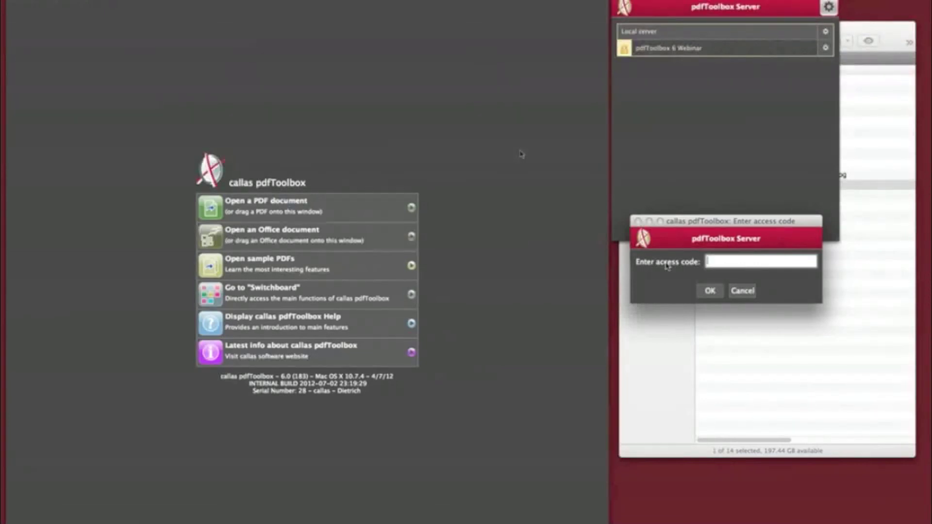
left_click(736, 292)
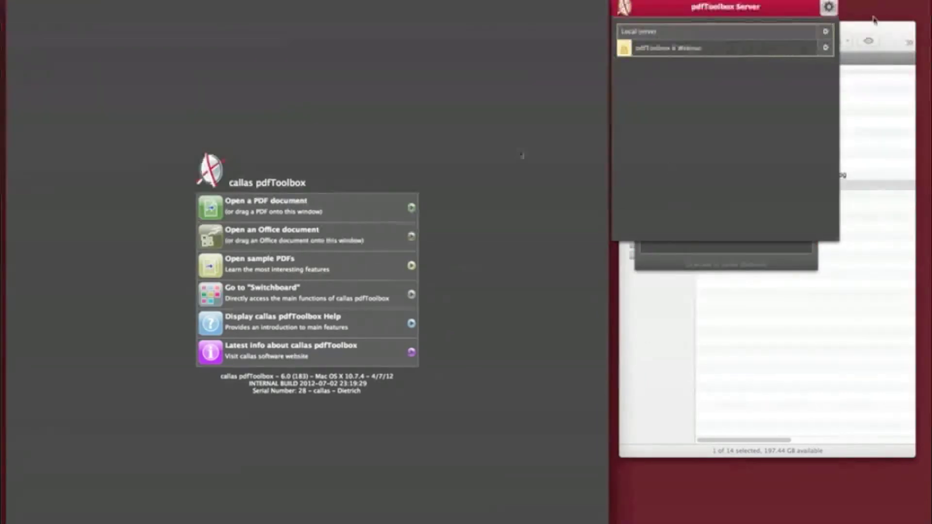
left_click(825, 32)
left_click(848, 55)
left_click(710, 291)
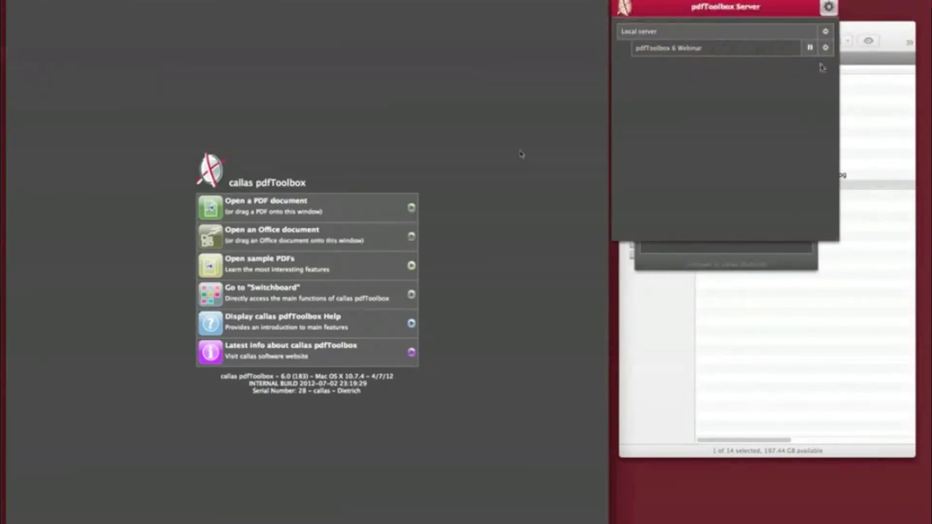
Stop the local server at localhost:1202 and confirm stopping it
left_click(826, 32)
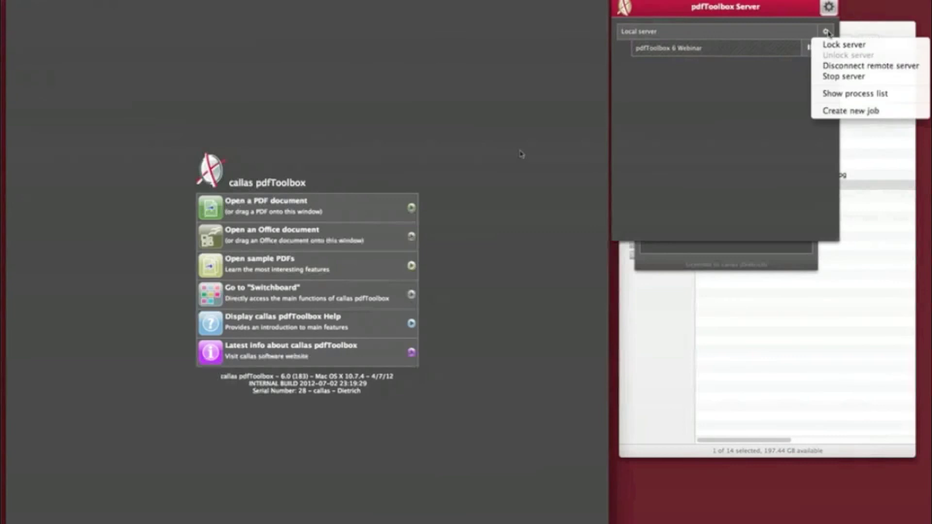
left_click(832, 78)
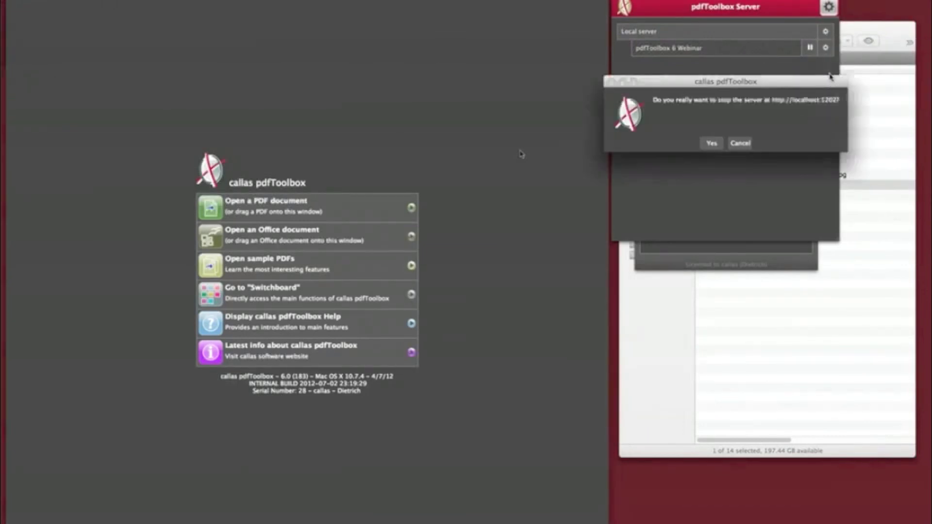
left_click(708, 144)
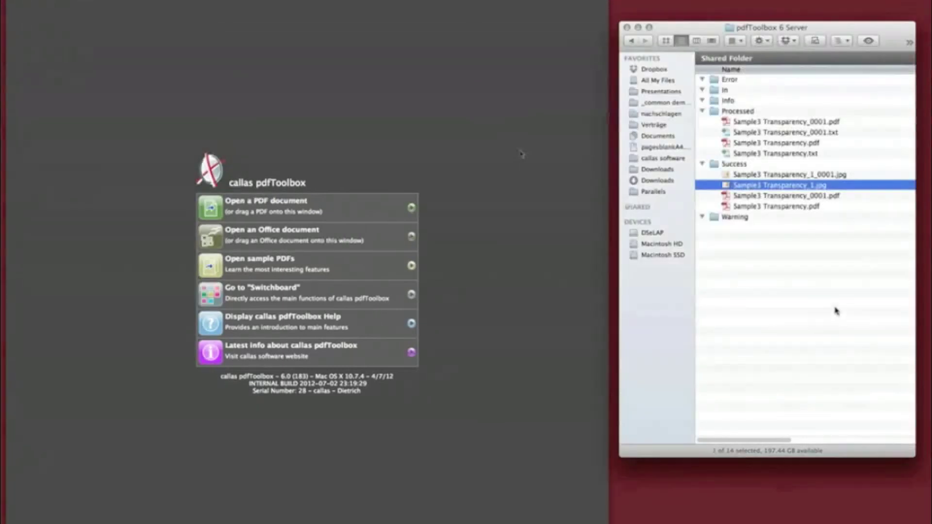
Go up to the "120628 pdfToolbox 6 webinar" folder, collapse Files and open pdfToolbox6Server English.pdf in pdfToolbox
key("super+Up")
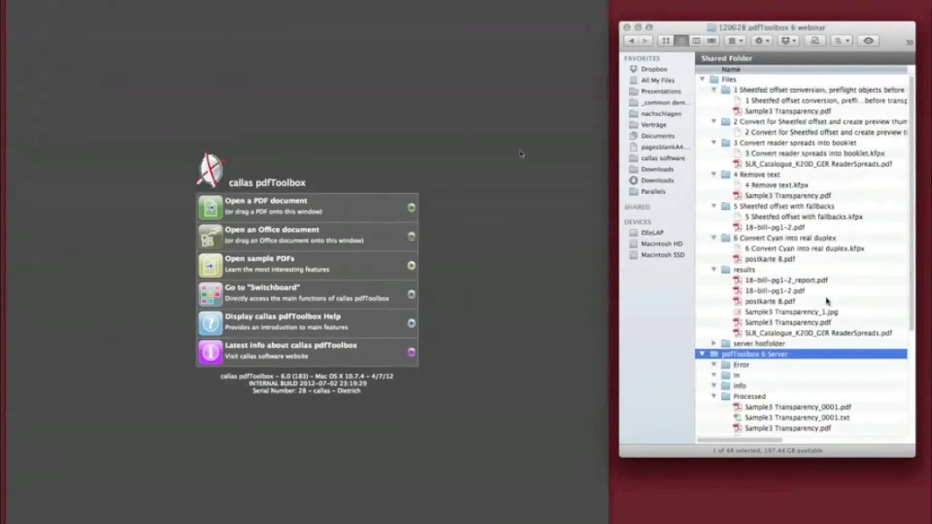
left_click(702, 79)
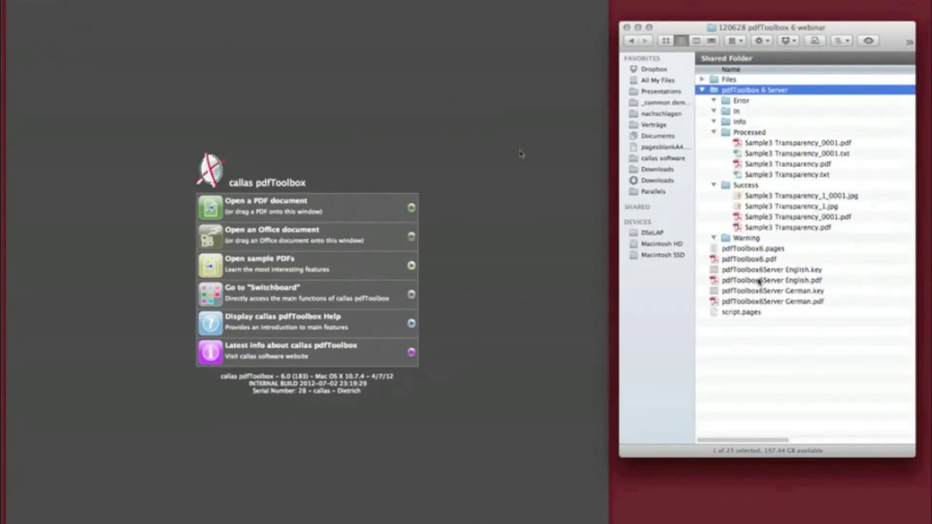
left_click_drag(758, 280, 368, 222)
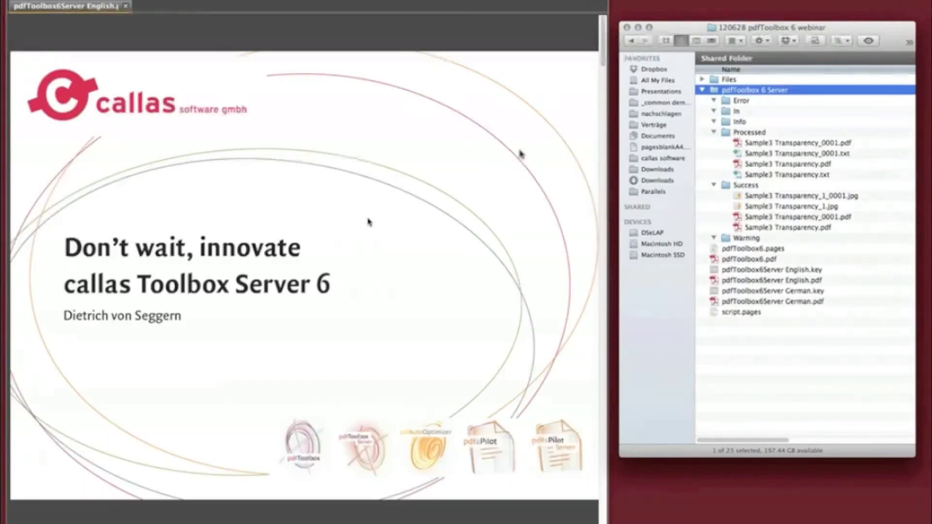